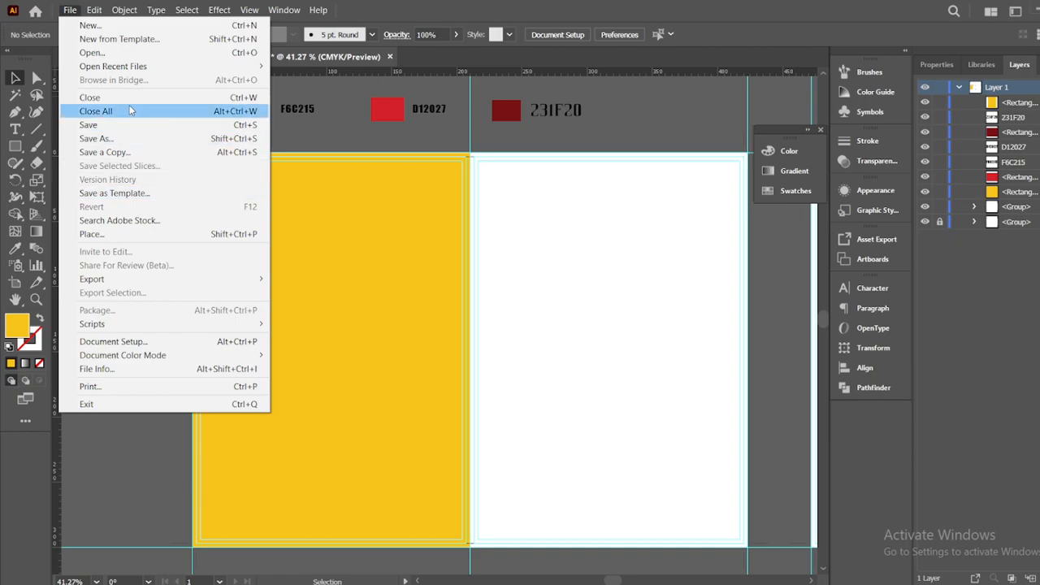
# Place the McDonald's logo image and scale it to a small circle at the white panel's top left
pyautogui.click(133, 233)
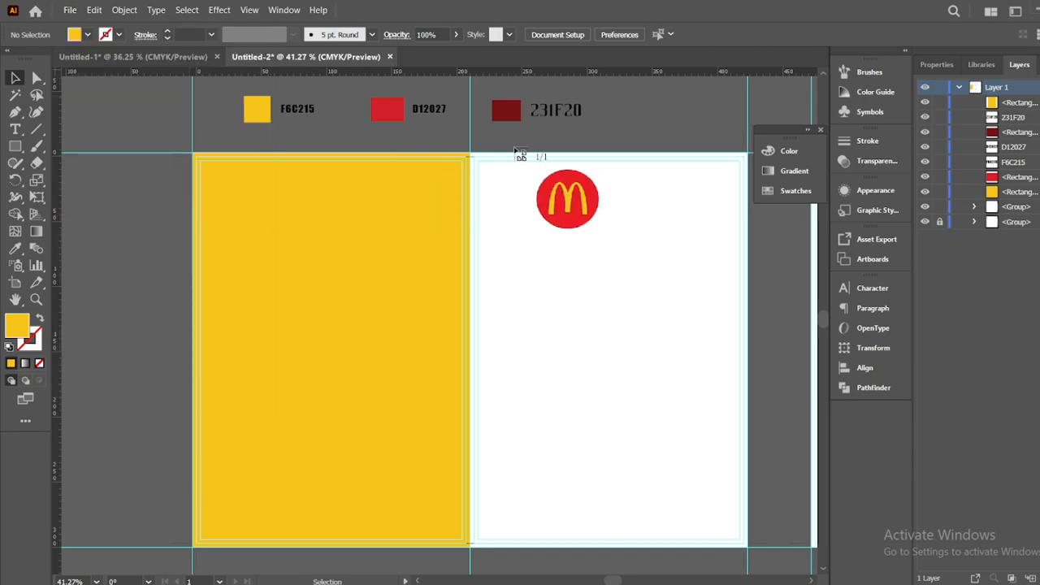
pyautogui.moveTo(474, 164); pyautogui.dragTo(562, 255)
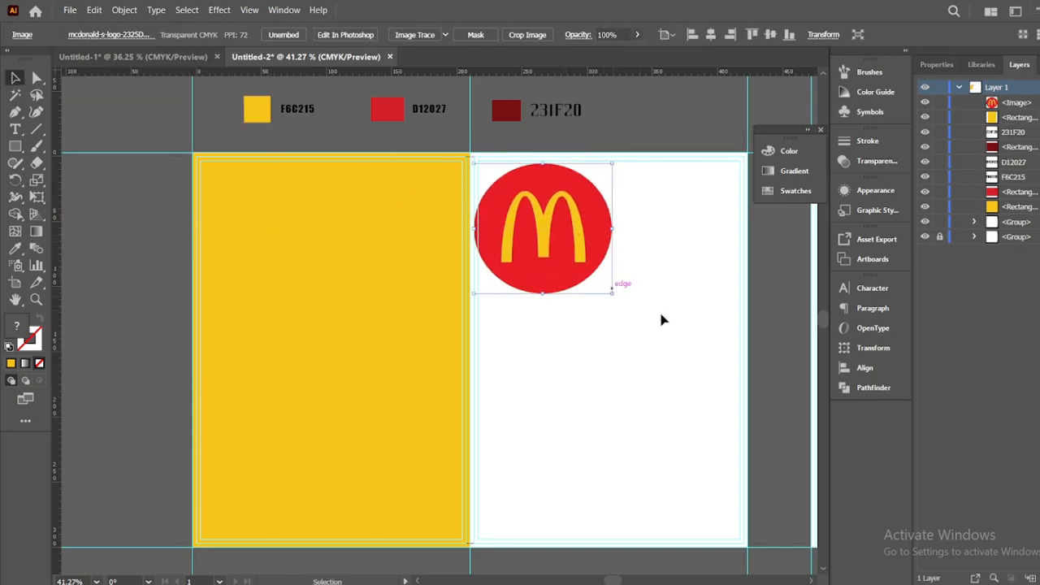
pyautogui.moveTo(615, 293); pyautogui.dragTo(513, 203)
pyautogui.click(546, 258)
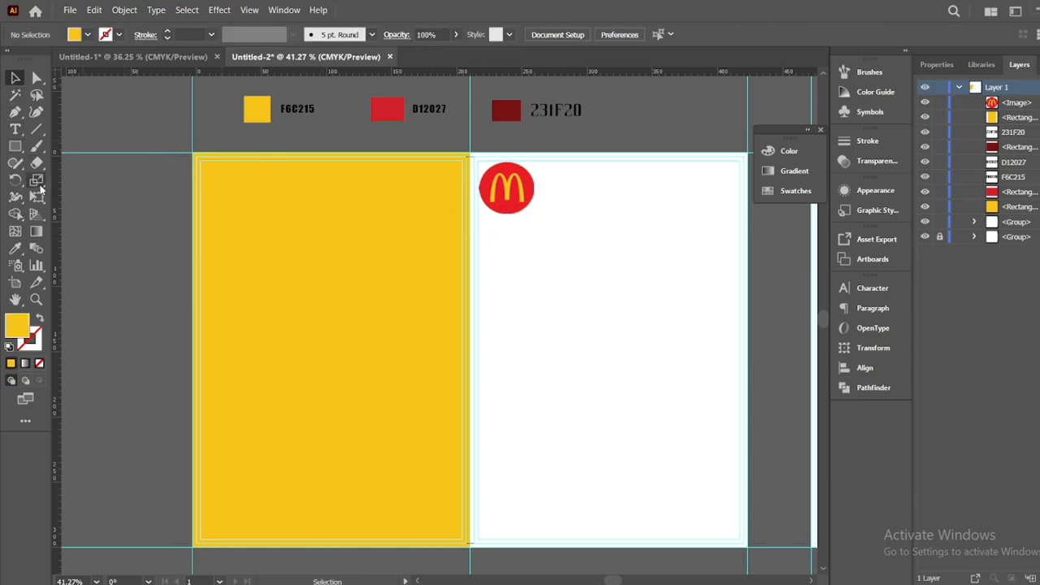
# Add DELIVERY FOR and FREE text on the yellow panel in Montserrat Bold
pyautogui.click(15, 128)
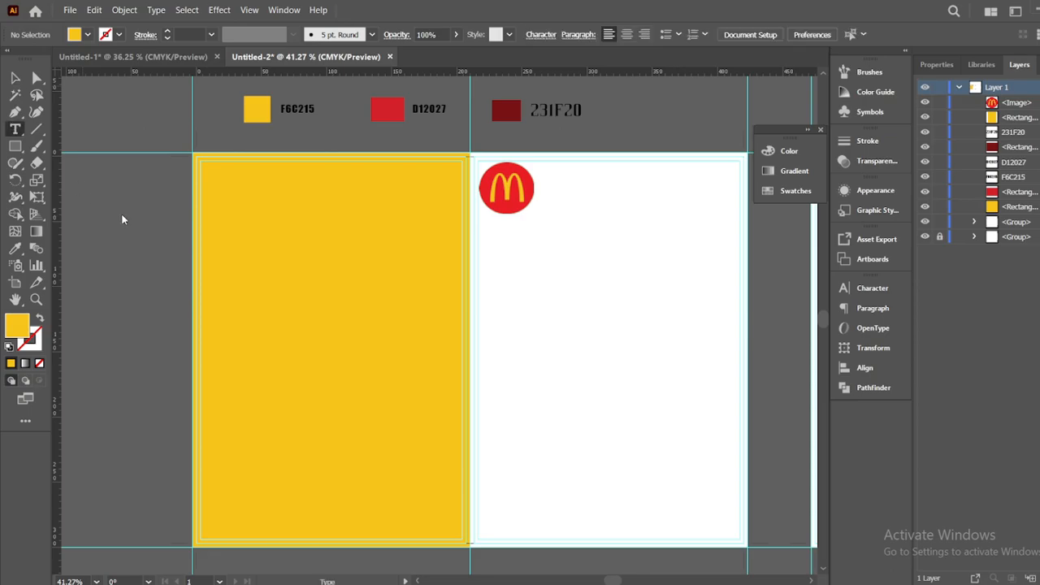
pyautogui.click(246, 219)
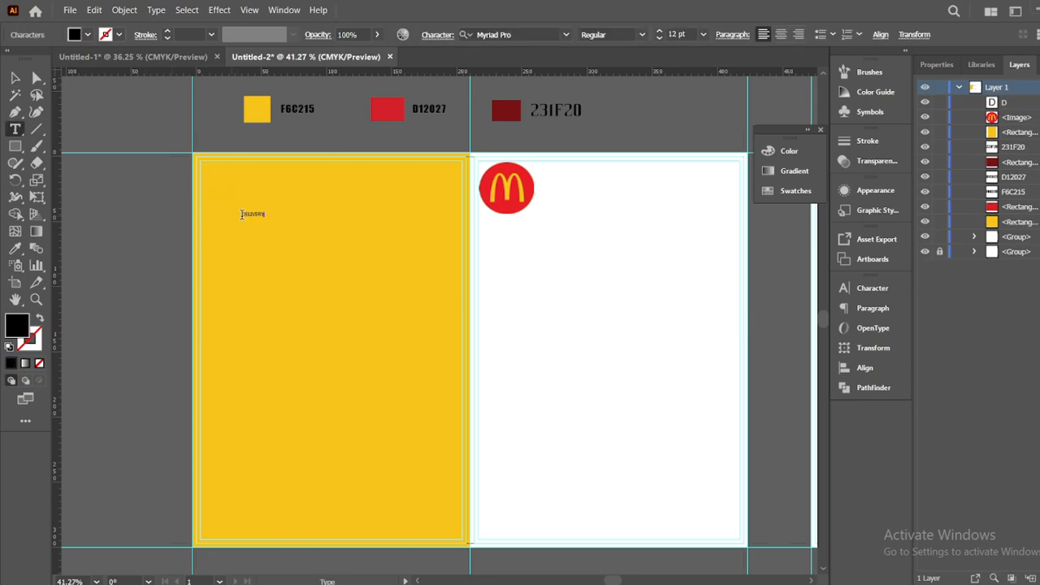
pyautogui.click(270, 279)
pyautogui.write('FREE')
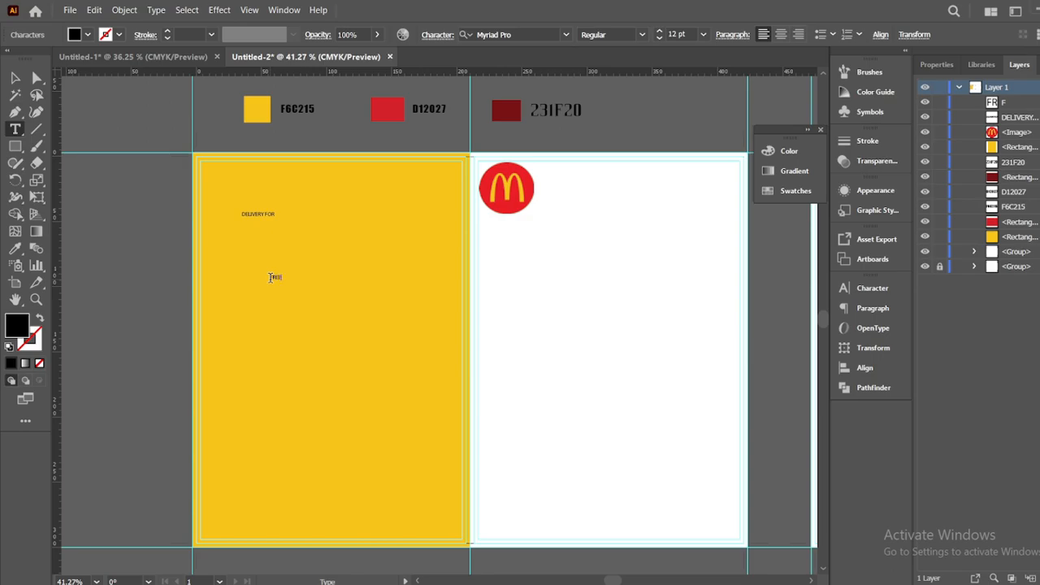
pyautogui.click(15, 78)
pyautogui.keyDown('shift'); pyautogui.click(266, 216); pyautogui.keyUp('shift')
pyautogui.click(498, 34)
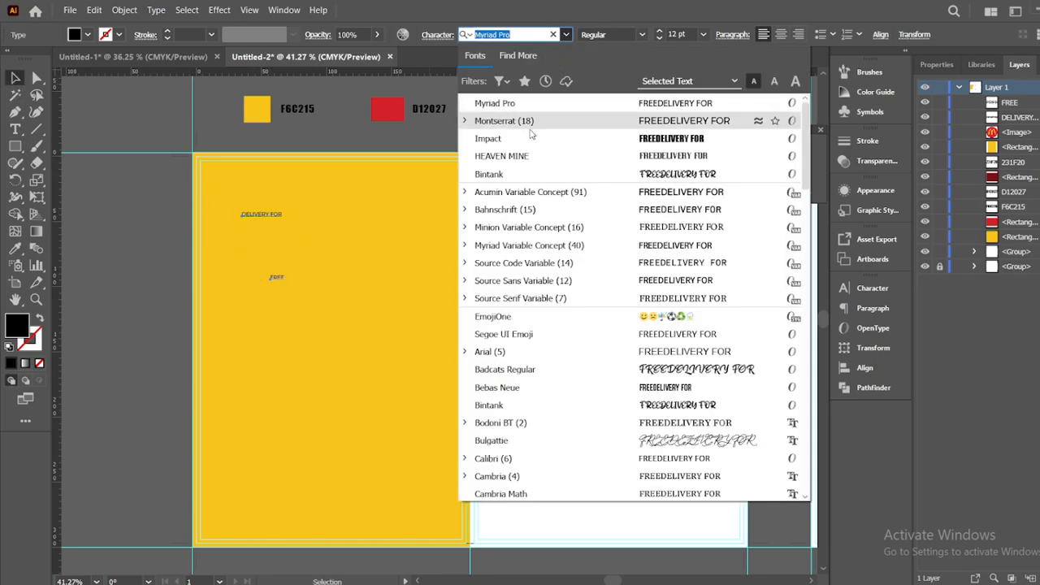
pyautogui.click(498, 114)
pyautogui.click(631, 34)
pyautogui.click(600, 237)
pyautogui.click(93, 174)
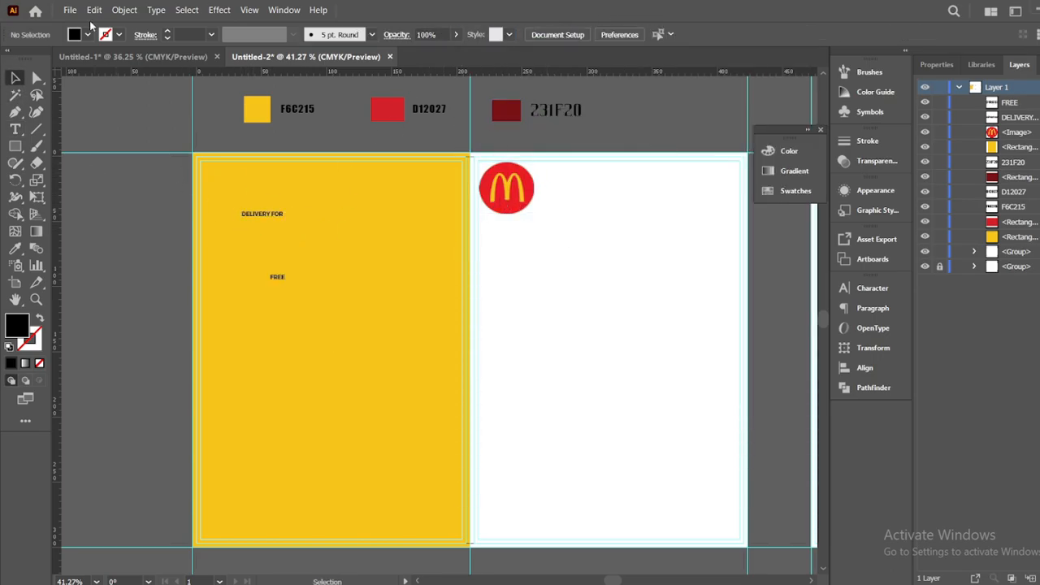
# Create a MENU title in HEAVEN MINE, enlarge it and position it top right of the white panel
pyautogui.press('t')
pyautogui.click(138, 261)
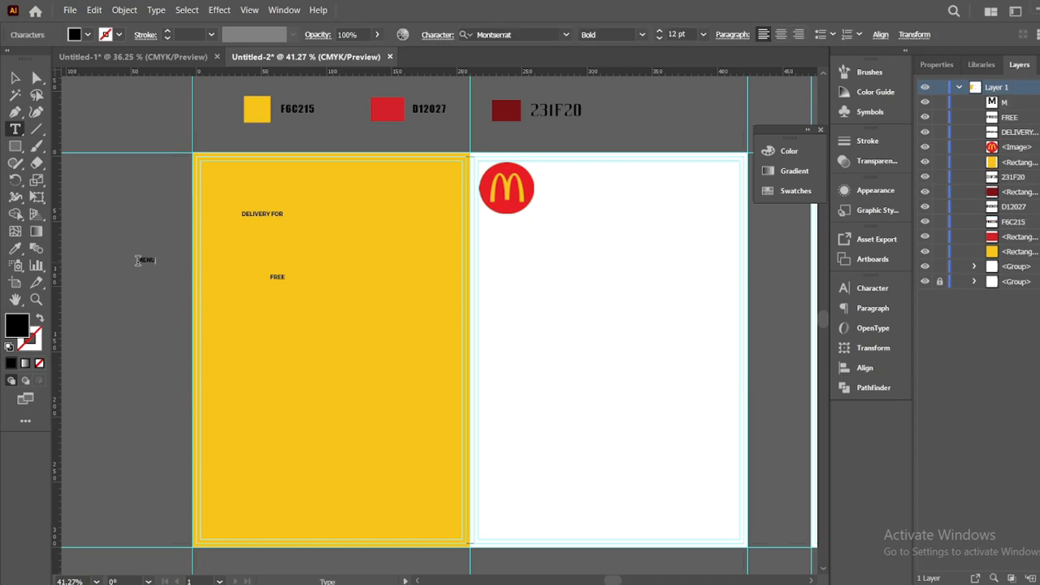
pyautogui.click(15, 78)
pyautogui.click(498, 34)
pyautogui.click(520, 152)
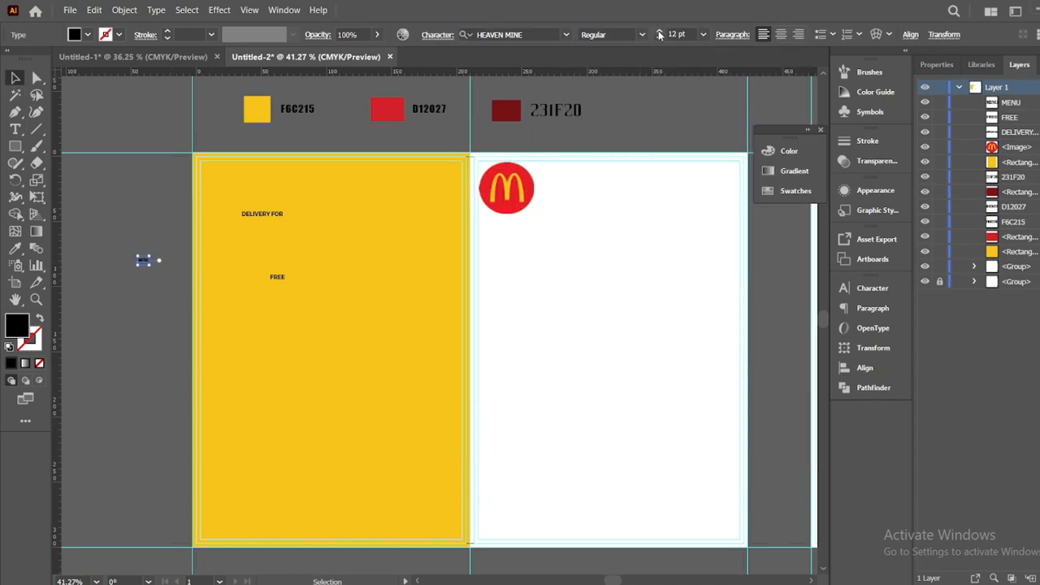
pyautogui.moveTo(156, 265); pyautogui.dragTo(235, 349)
pyautogui.moveTo(154, 278); pyautogui.dragTo(666, 208)
pyautogui.moveTo(734, 230); pyautogui.dragTo(715, 219)
pyautogui.moveTo(677, 192); pyautogui.dragTo(699, 186)
# Set MENU's letter spacing to 90 in the Character panel
pyautogui.click(869, 290)
pyautogui.click(775, 360)
pyautogui.tripleClick(775, 361)
pyautogui.click(775, 360)
pyautogui.click(799, 363)
pyautogui.write('0')
pyautogui.click(751, 104)
pyautogui.moveTo(693, 193); pyautogui.dragTo(712, 202)
# Reduce MENU to 117 pt with tracking 57 and nudge it into place
pyautogui.click(690, 349)
pyautogui.click(690, 349)
pyautogui.click(691, 348)
pyautogui.click(691, 349)
pyautogui.click(691, 349)
pyautogui.click(691, 349)
pyautogui.click(772, 368)
pyautogui.click(772, 368)
pyautogui.click(773, 368)
pyautogui.click(773, 368)
pyautogui.click(772, 368)
pyautogui.click(773, 368)
pyautogui.moveTo(677, 183); pyautogui.dragTo(687, 182)
# Colour MENU dark red 231F20 using the eyedropper
pyautogui.click(678, 100)
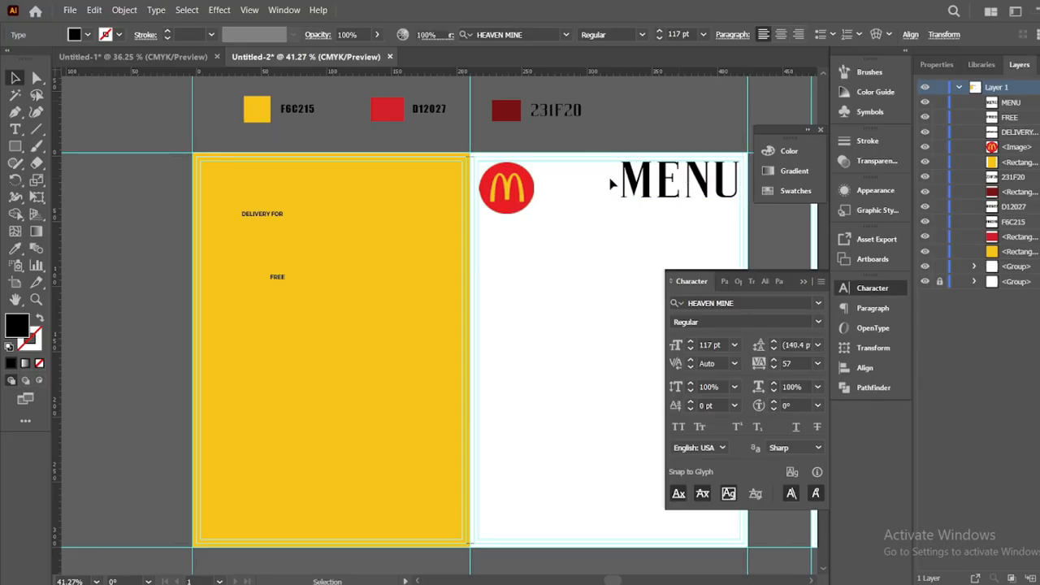
pyautogui.click(630, 179)
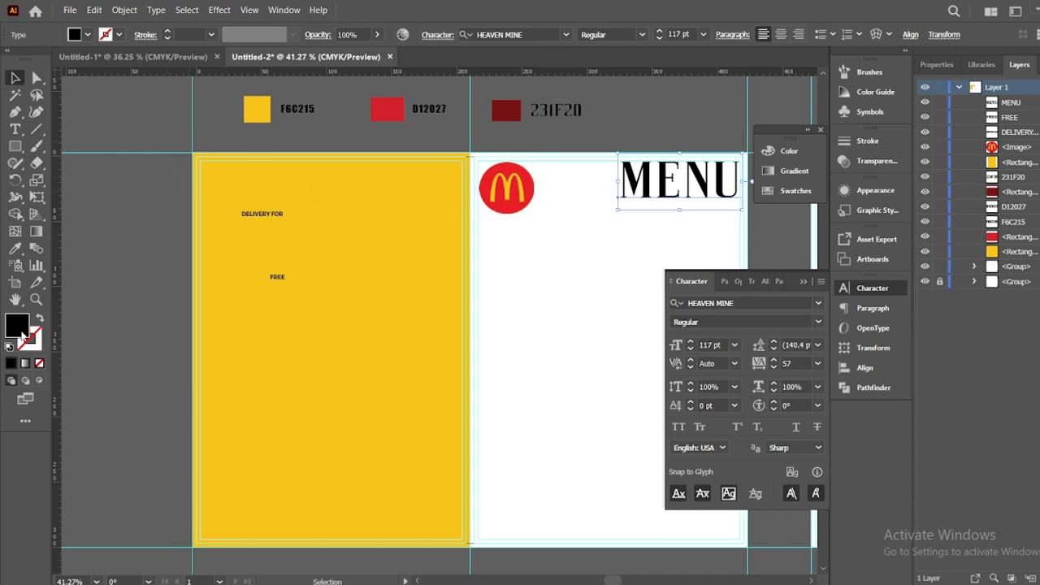
pyautogui.doubleClick(21, 331)
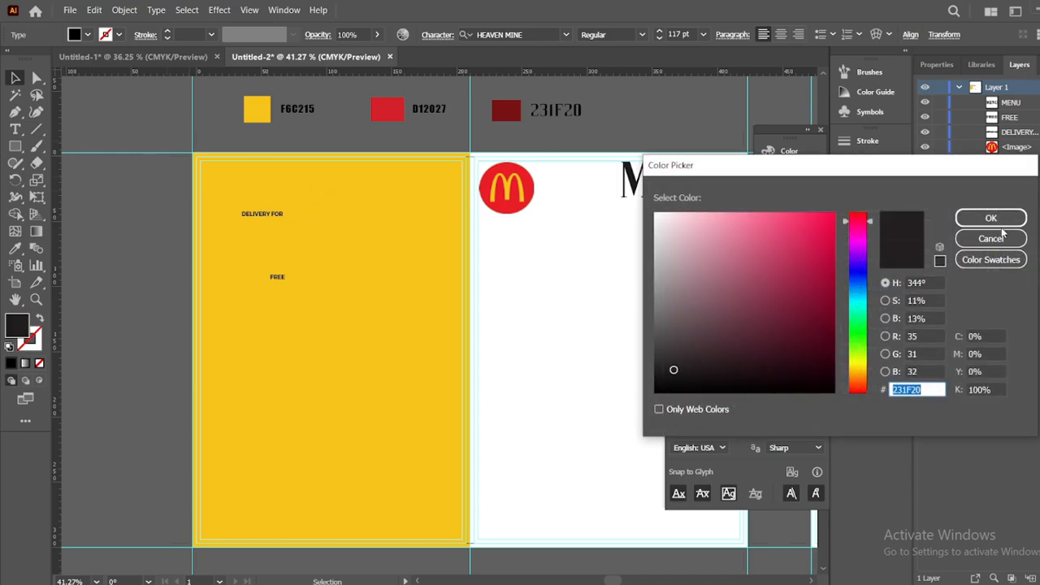
pyautogui.click(990, 238)
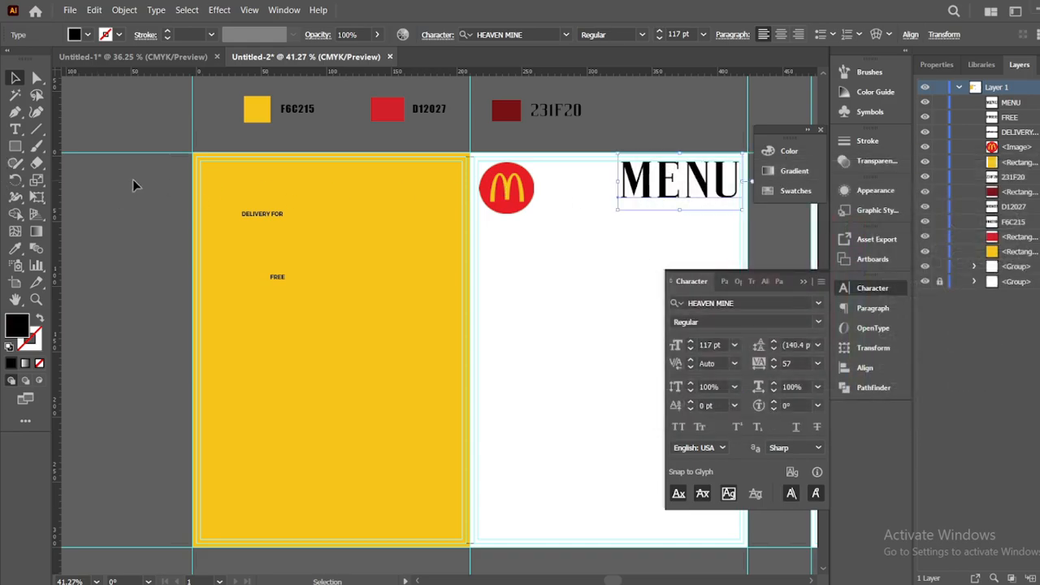
pyautogui.click(16, 248)
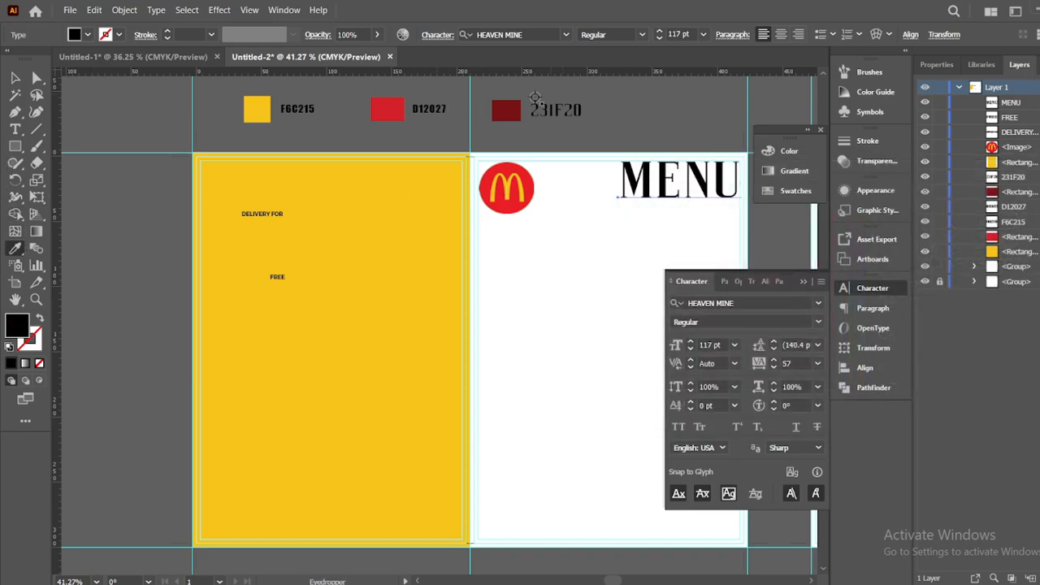
pyautogui.click(514, 104)
pyautogui.click(15, 79)
pyautogui.click(78, 106)
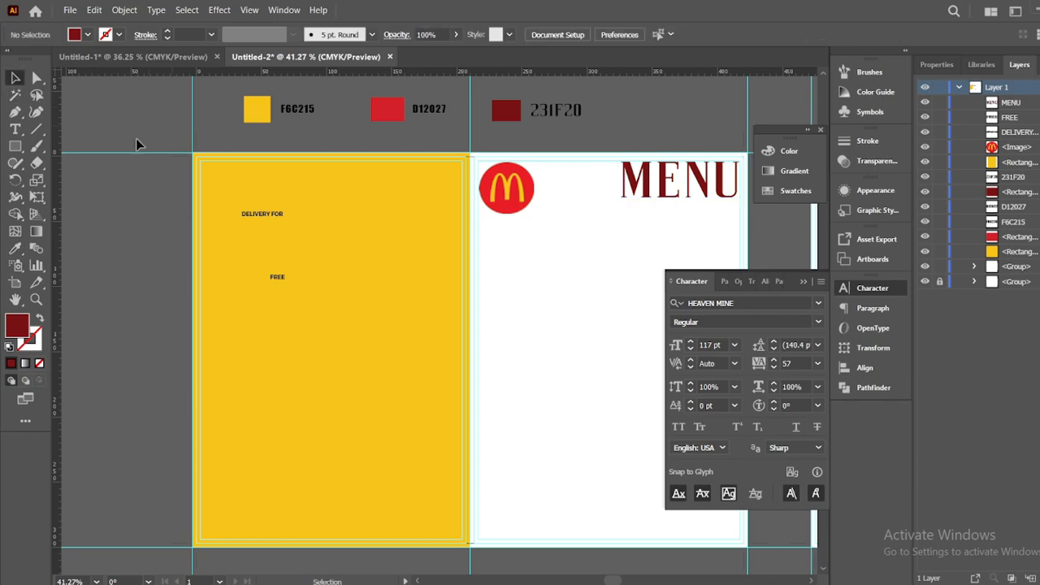
pyautogui.click(17, 131)
# Type the tagline DANGEROUSLY DELICIOUS FOOD HERE in Montserrat and place it under MENU
pyautogui.click(242, 323)
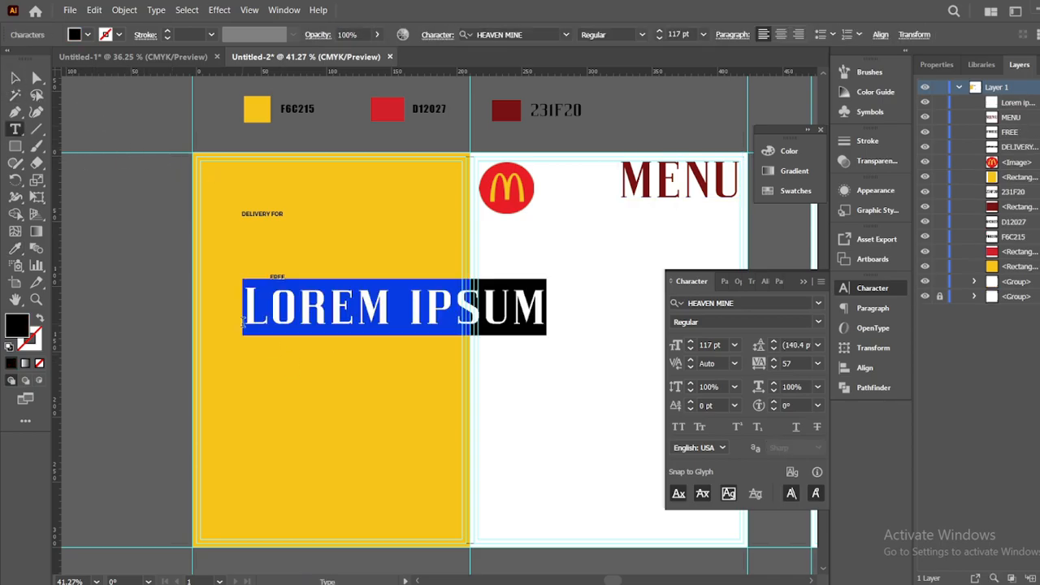
pyautogui.press('BackSpace')
pyautogui.write('DANGEROUS')
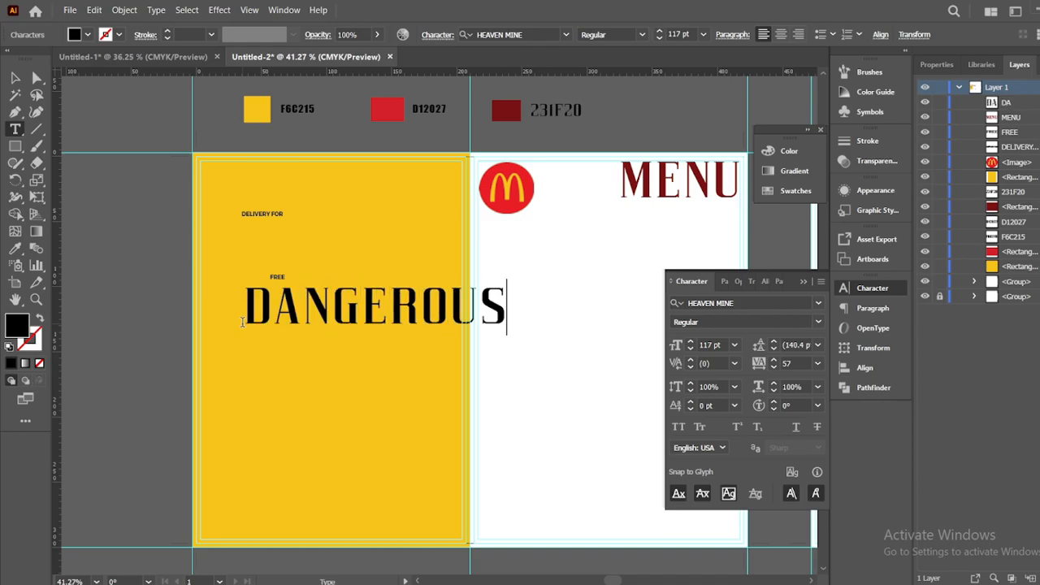
pyautogui.write('LY DEL')
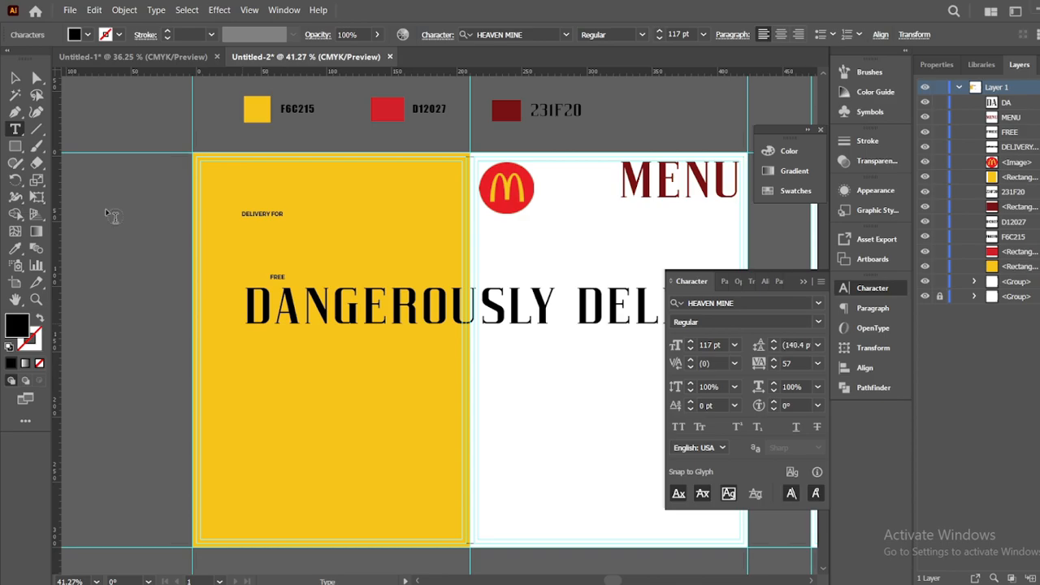
pyautogui.press('Escape')
pyautogui.moveTo(529, 307); pyautogui.dragTo(233, 206)
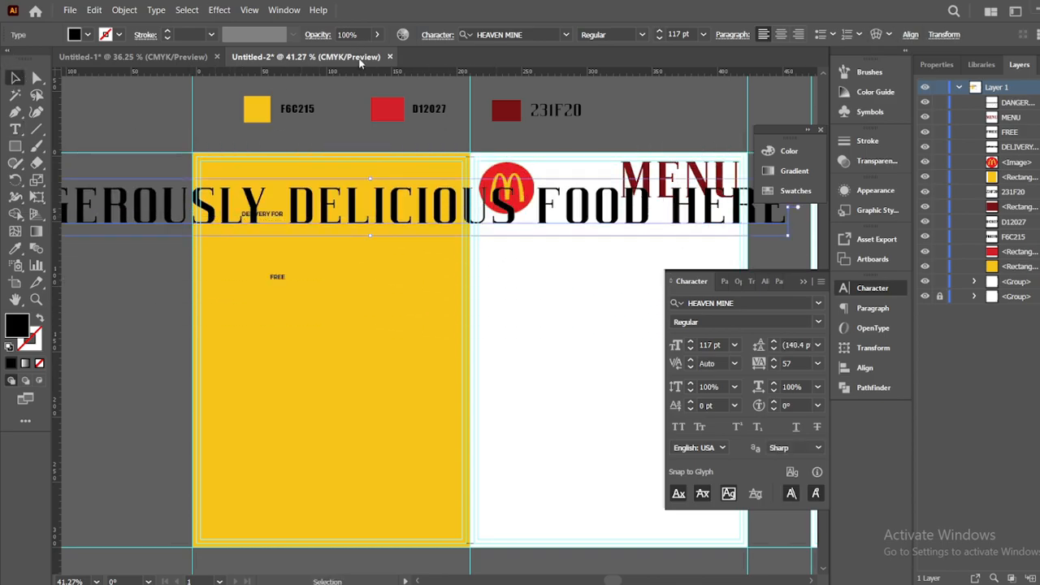
pyautogui.click(566, 35)
pyautogui.click(499, 82)
pyautogui.moveTo(539, 206); pyautogui.dragTo(718, 262)
pyautogui.moveTo(129, 231); pyautogui.dragTo(188, 257)
pyautogui.moveTo(686, 272); pyautogui.dragTo(633, 221)
# Make the tagline 14 pt Bold and align it to the right under MENU
pyautogui.click(690, 350)
pyautogui.click(690, 350)
pyautogui.click(690, 350)
pyautogui.click(690, 349)
pyautogui.click(690, 350)
pyautogui.click(690, 349)
pyautogui.click(641, 35)
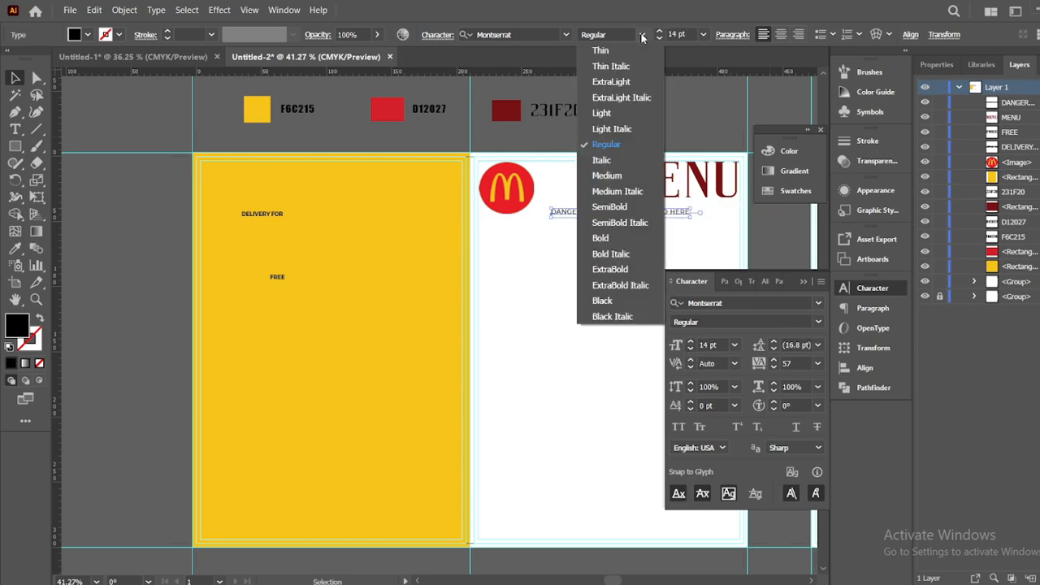
pyautogui.click(624, 236)
pyautogui.moveTo(636, 215); pyautogui.dragTo(684, 209)
pyautogui.click(778, 109)
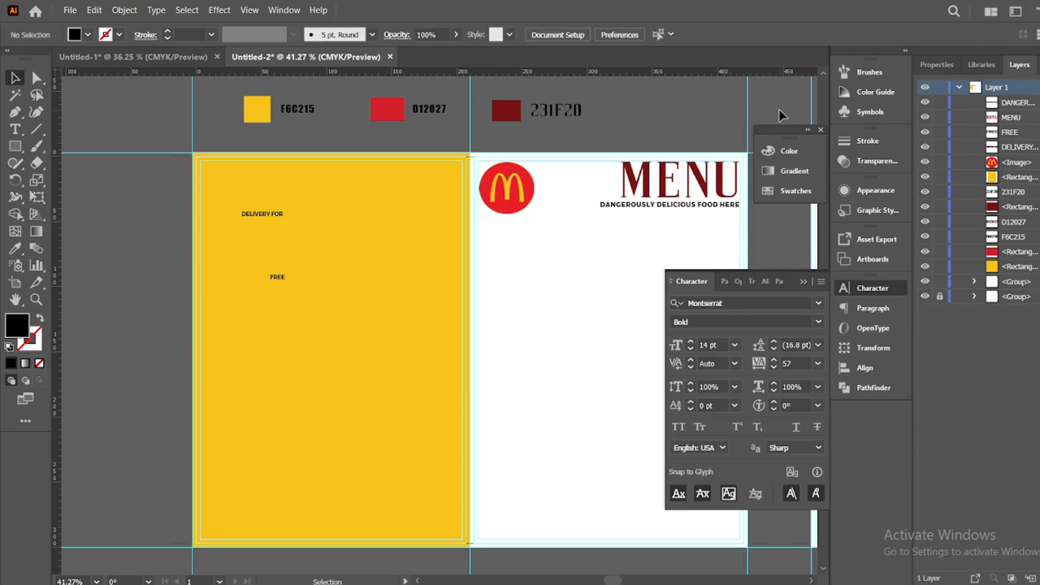
pyautogui.click(14, 129)
# Draw a rounded rectangle on the pasteboard and swap its fill and stroke
pyautogui.click(14, 78)
pyautogui.click(15, 146)
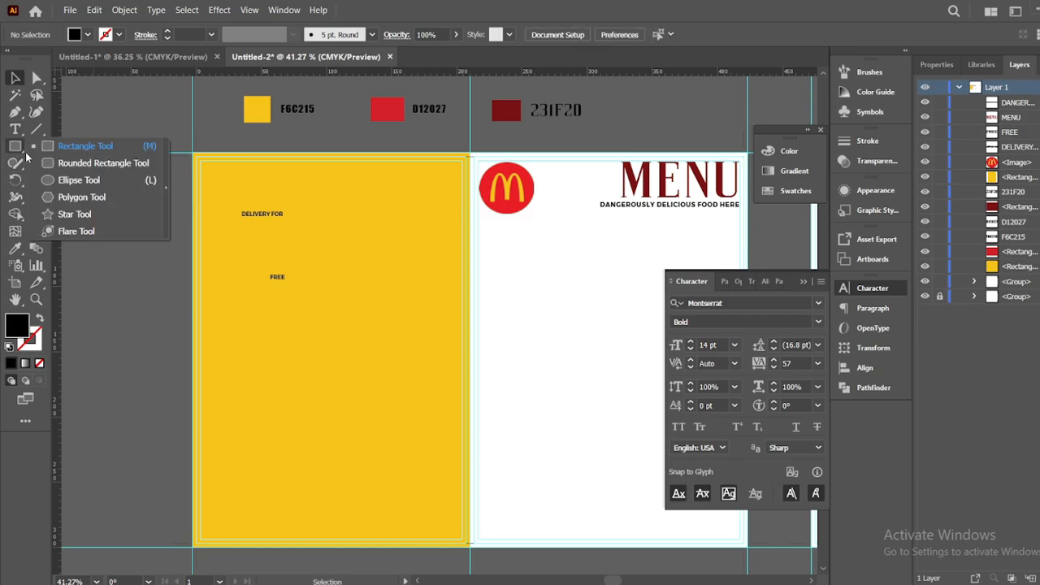
pyautogui.click(97, 163)
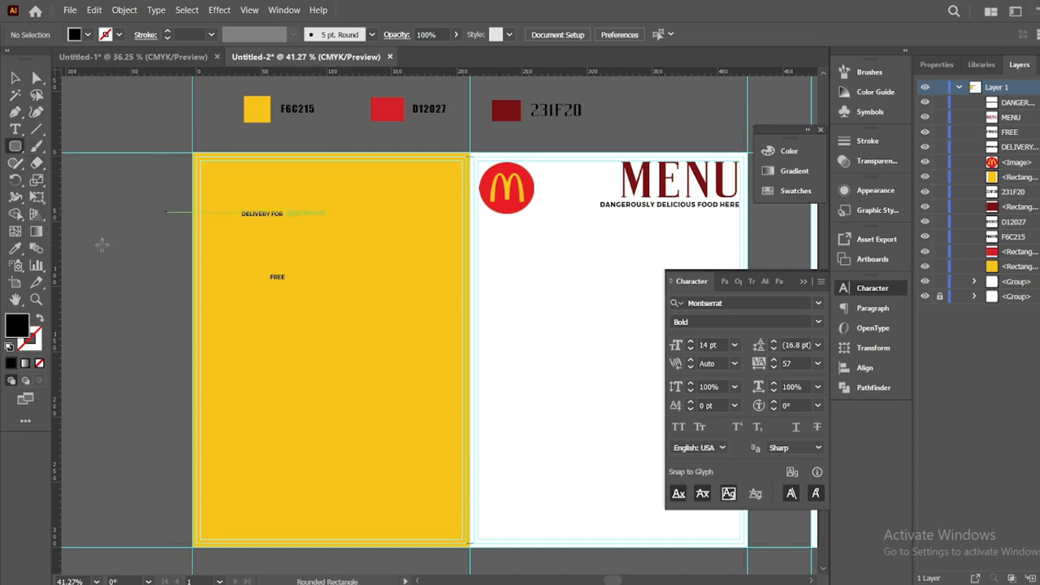
pyautogui.moveTo(92, 239)
pyautogui.mouseDown()
pyautogui.moveTo(152, 279)
pyautogui.moveTo(221, 304)
pyautogui.moveTo(184, 290)
pyautogui.moveTo(192, 288)
pyautogui.mouseUp()
pyautogui.click(40, 317)
pyautogui.click(15, 80)
pyautogui.click(126, 256)
pyautogui.click(130, 239)
# Give the box the logo's red as an outline and move it below the logo
pyautogui.click(145, 106)
pyautogui.click(134, 239)
pyautogui.press('i')
pyautogui.click(527, 191)
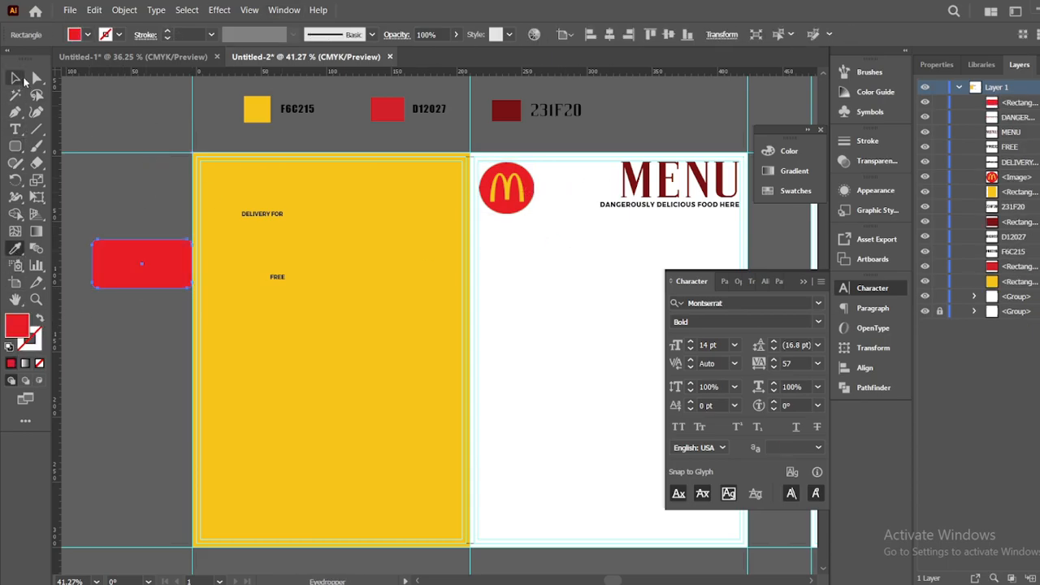
pyautogui.press('v')
pyautogui.hotkey('shift', 'x')
pyautogui.moveTo(142, 242); pyautogui.dragTo(570, 247)
pyautogui.click(553, 301)
# Move DELIVERY FOR and FREE into the red box and group them
pyautogui.click(295, 220)
pyautogui.click(163, 240)
pyautogui.click(277, 213)
pyautogui.keyDown('shift'); pyautogui.click(279, 278); pyautogui.keyUp('shift')
pyautogui.click(130, 153)
pyautogui.moveTo(272, 214); pyautogui.dragTo(527, 232)
pyautogui.moveTo(278, 276); pyautogui.dragTo(565, 258)
pyautogui.click(564, 263)
pyautogui.click(526, 245)
pyautogui.click(525, 232)
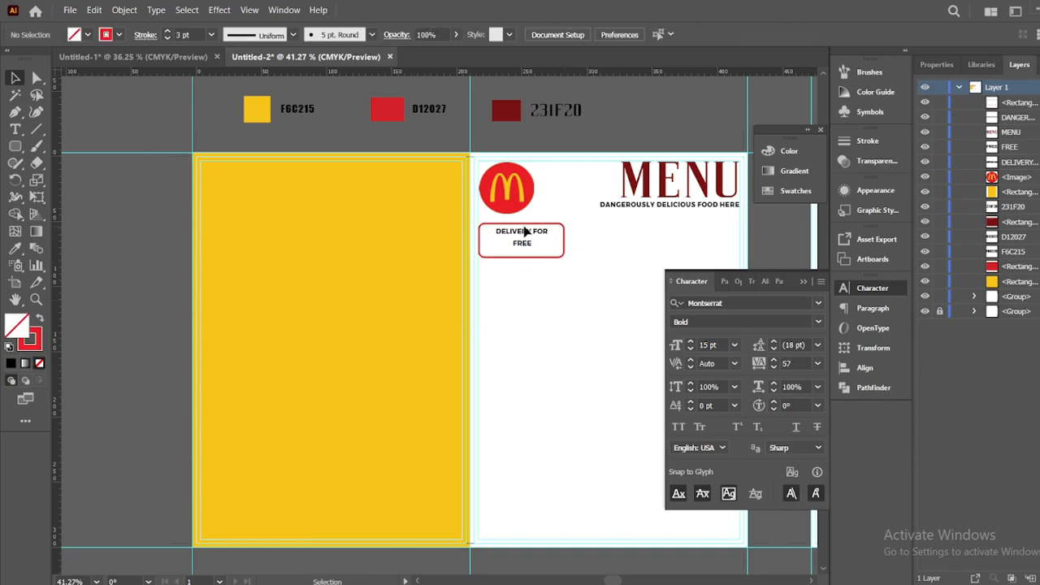
pyautogui.click(525, 231)
pyautogui.keyDown('shift'); pyautogui.click(524, 244); pyautogui.keyUp('shift')
pyautogui.rightClick(524, 245)
pyautogui.rightClick(507, 231)
pyautogui.click(502, 233)
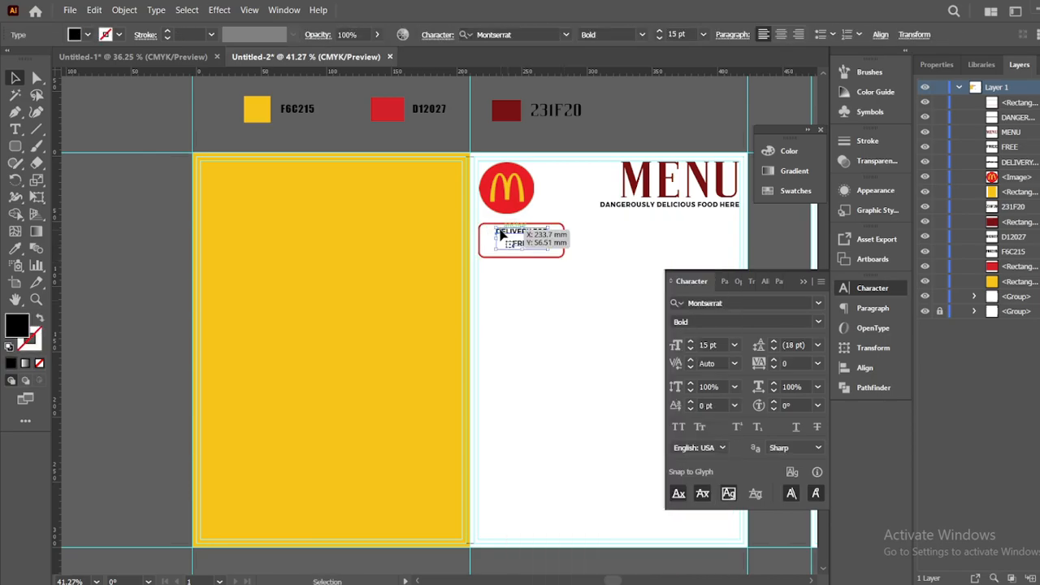
pyautogui.hotkey('ctrl', 'g')
# Shrink the rounded box around the text group and centre the group inside it
pyautogui.moveTo(555, 296); pyautogui.dragTo(562, 239)
pyautogui.click(563, 282)
pyautogui.click(561, 258)
pyautogui.moveTo(552, 271); pyautogui.dragTo(520, 228)
pyautogui.click(476, 34)
pyautogui.click(554, 303)
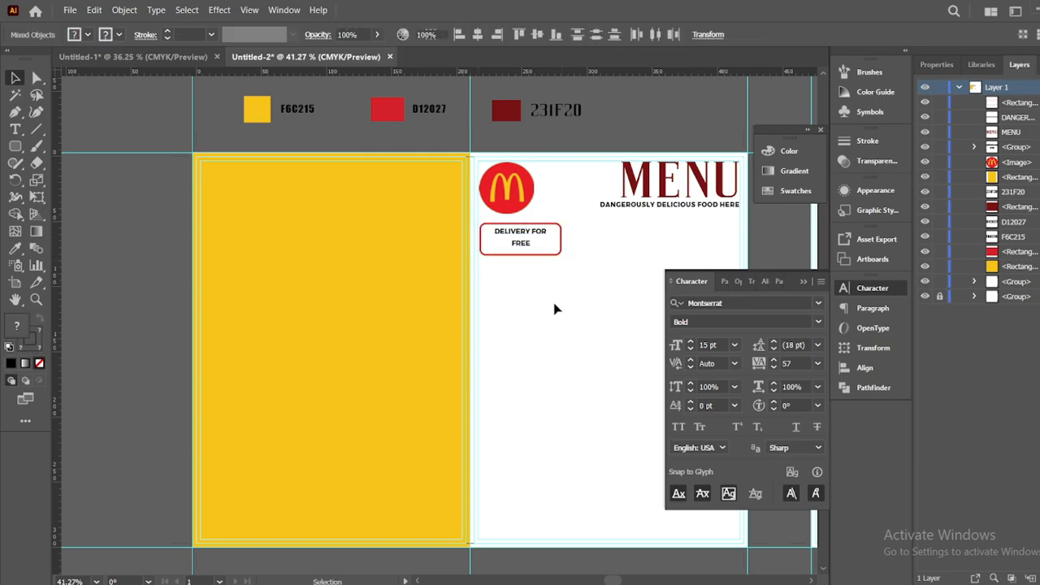
pyautogui.click(525, 246)
pyautogui.click(547, 303)
pyautogui.click(523, 246)
# Ungroup the labels, adjust FREE's baseline shift, then regroup them
pyautogui.rightClick(522, 247)
pyautogui.click(562, 427)
pyautogui.click(545, 300)
pyautogui.click(526, 247)
pyautogui.click(542, 298)
pyautogui.click(524, 245)
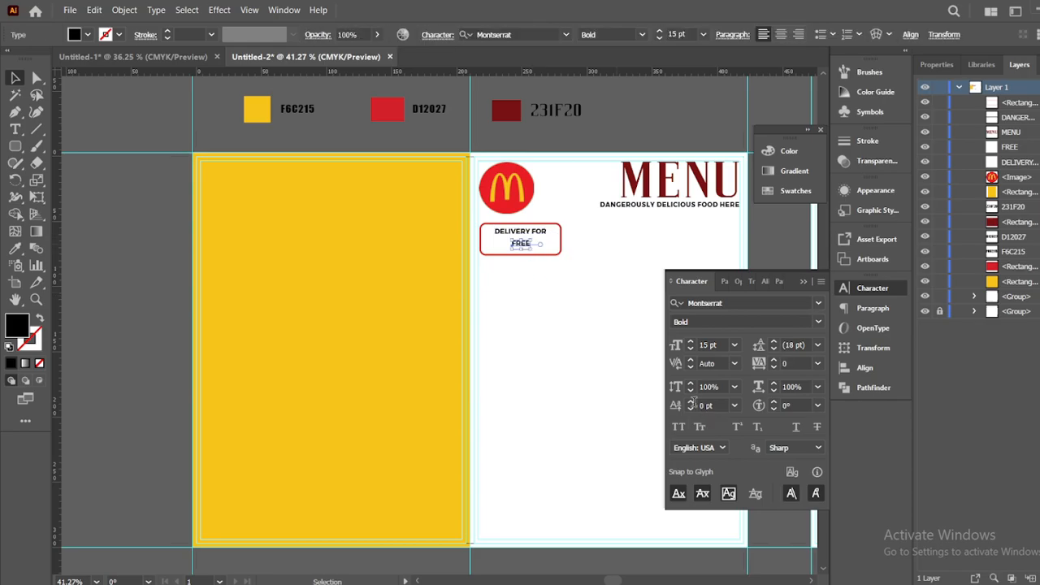
pyautogui.click(692, 403)
pyautogui.click(691, 403)
pyautogui.click(548, 297)
pyautogui.click(524, 242)
pyautogui.click(691, 408)
pyautogui.click(548, 297)
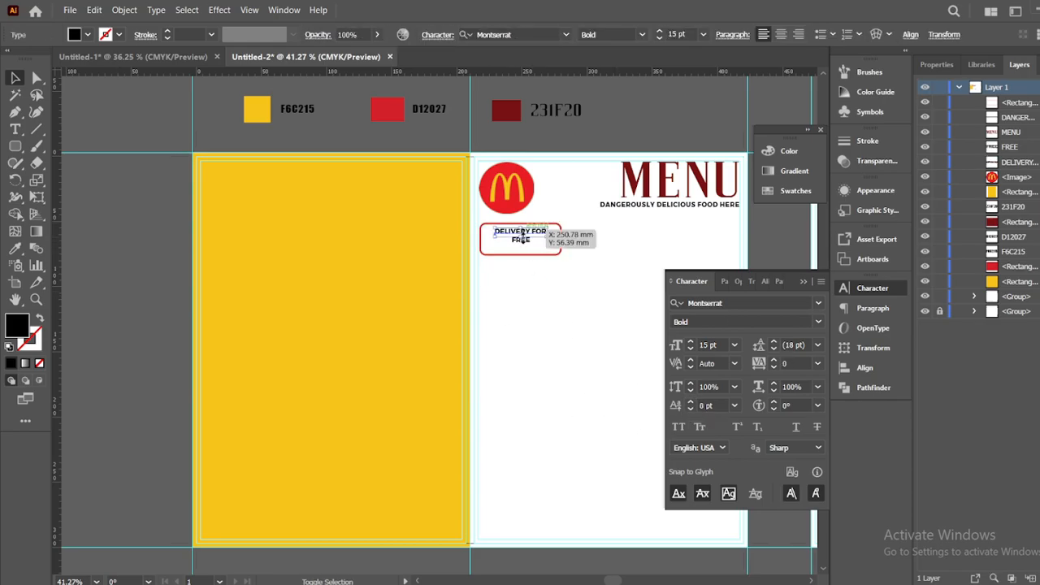
pyautogui.click(521, 232)
pyautogui.rightClick(517, 246)
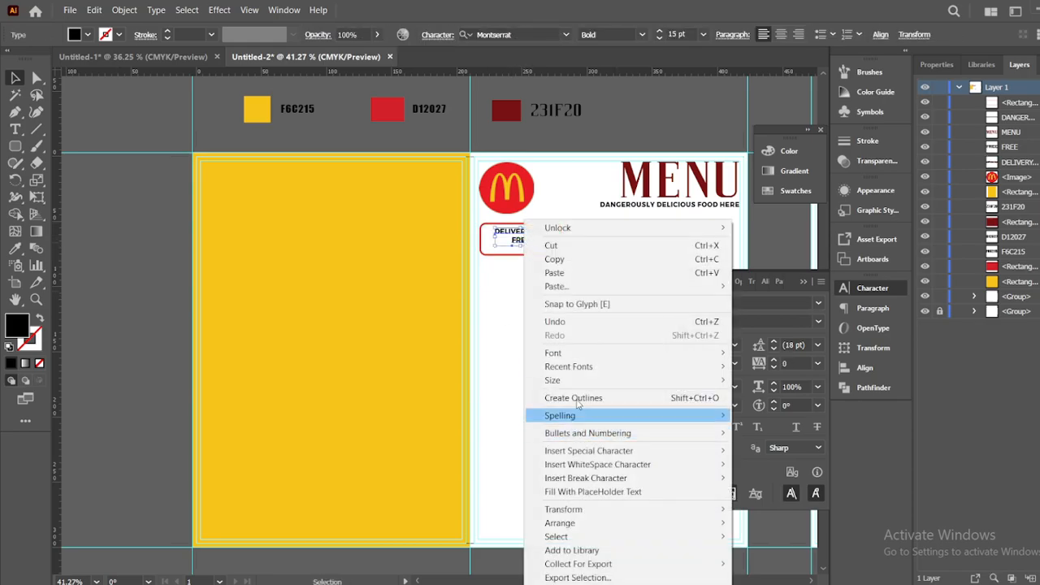
pyautogui.click(559, 353)
# Enlarge the rounded box around the labels and centre the DELIVERY FOR FREE text inside
pyautogui.click(572, 243)
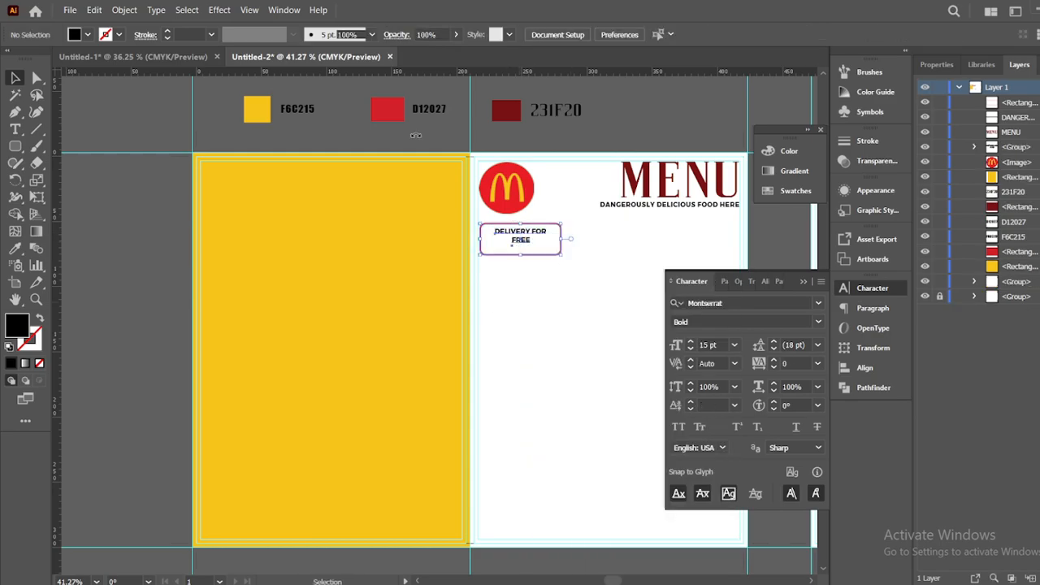
pyautogui.click(555, 253)
pyautogui.moveTo(561, 255); pyautogui.dragTo(528, 236)
pyautogui.click(555, 281)
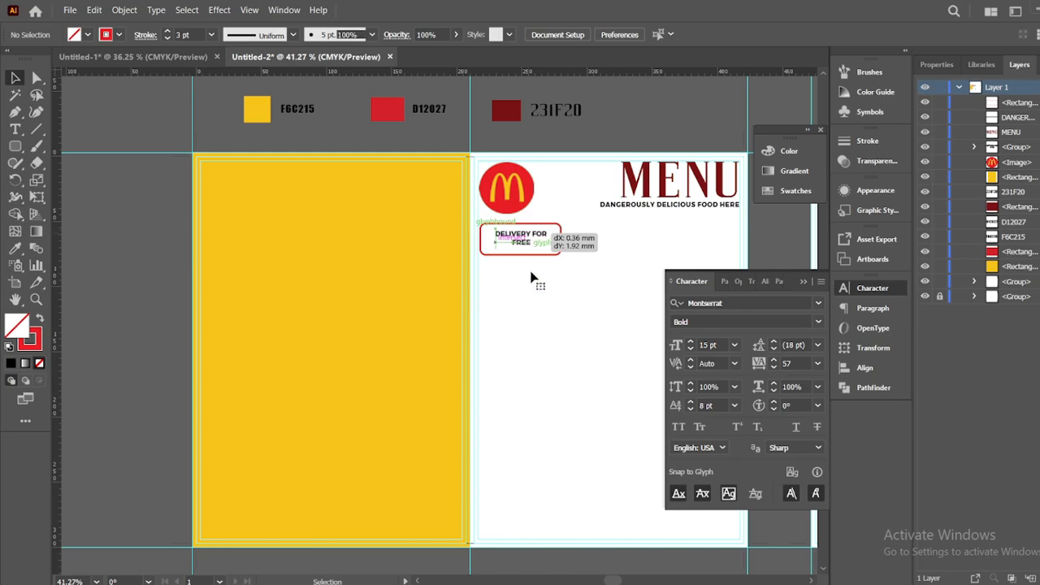
pyautogui.moveTo(531, 273); pyautogui.dragTo(534, 270)
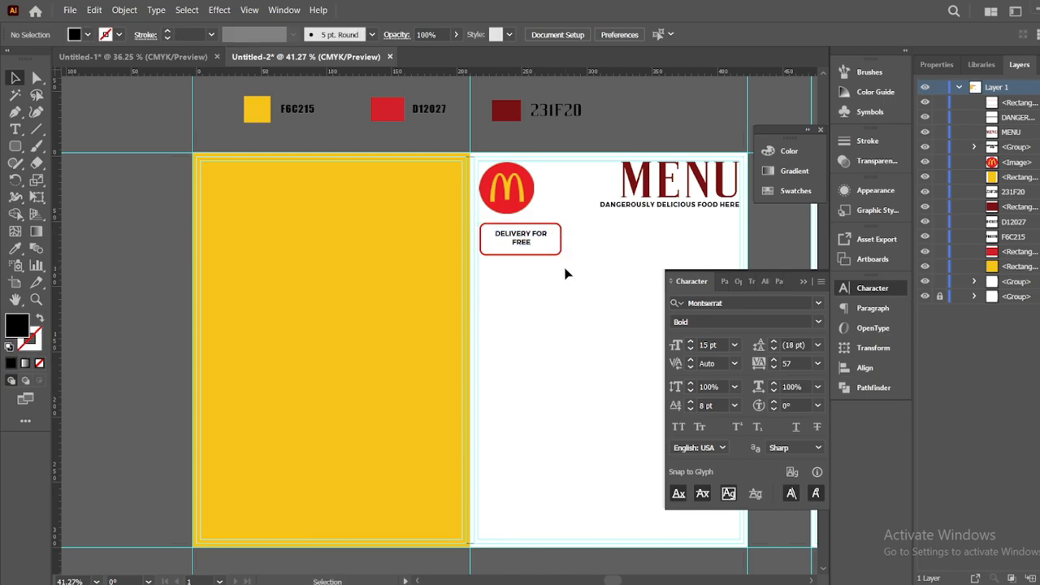
# Place the phone and WhatsApp icon images beside the delivery box
pyautogui.click(69, 11)
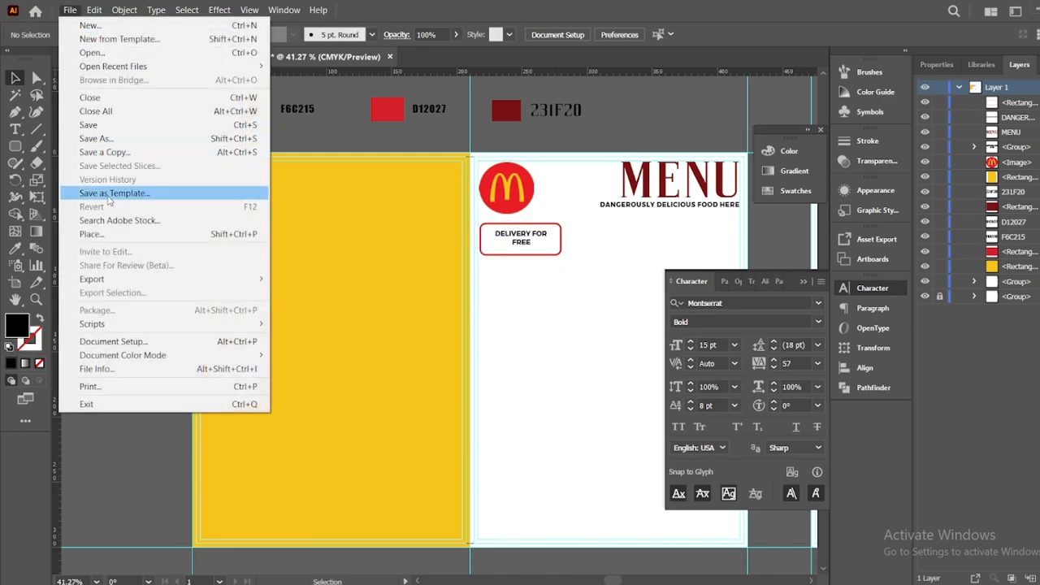
pyautogui.click(82, 233)
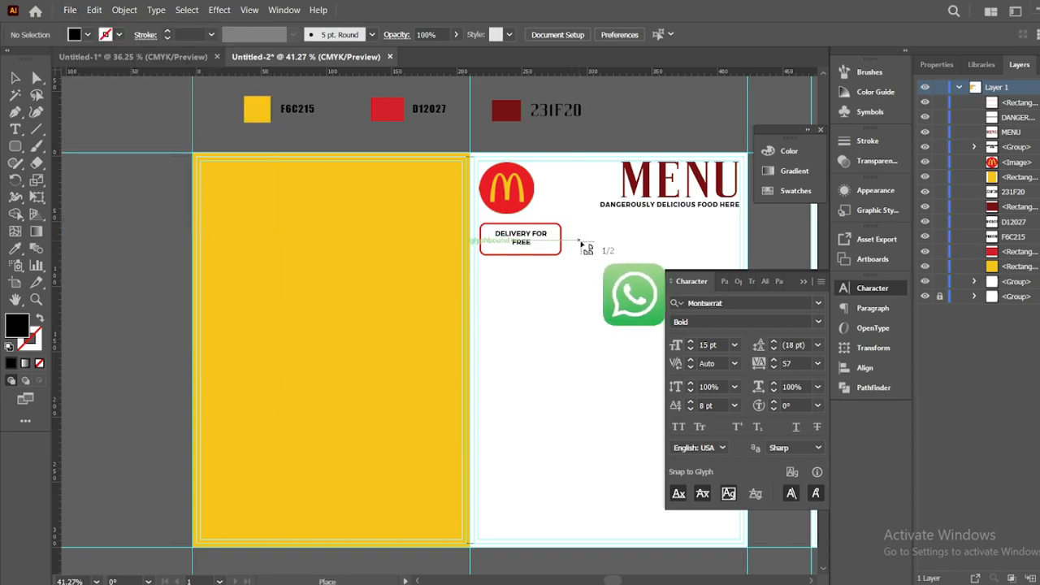
pyautogui.moveTo(578, 243); pyautogui.dragTo(604, 236)
# Zoom in on the icons and enlarge the phone icon to match the WhatsApp icon
pyautogui.click(87, 92)
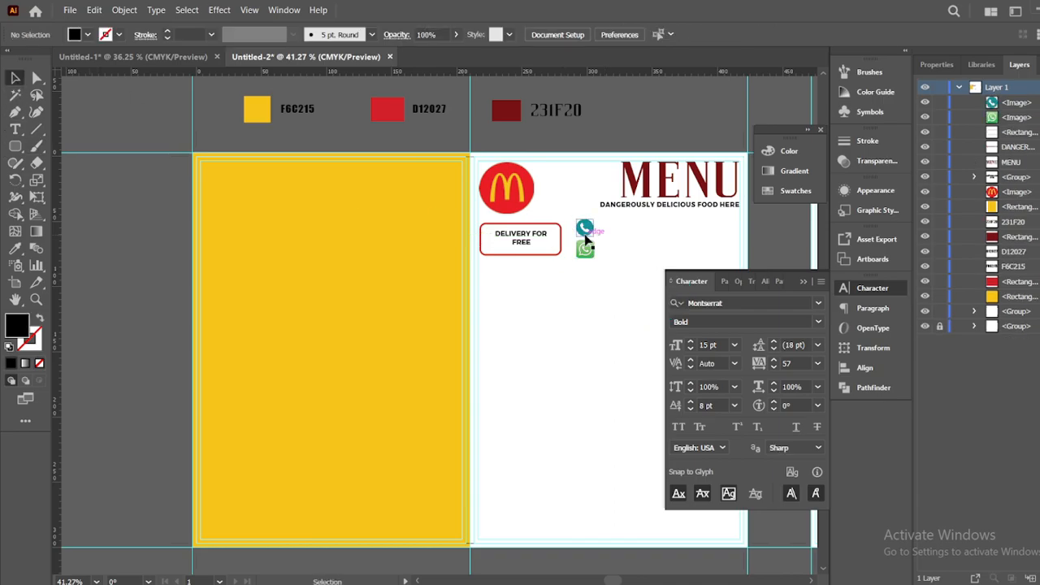
pyautogui.press('z')
pyautogui.click(580, 233)
pyautogui.click(582, 228)
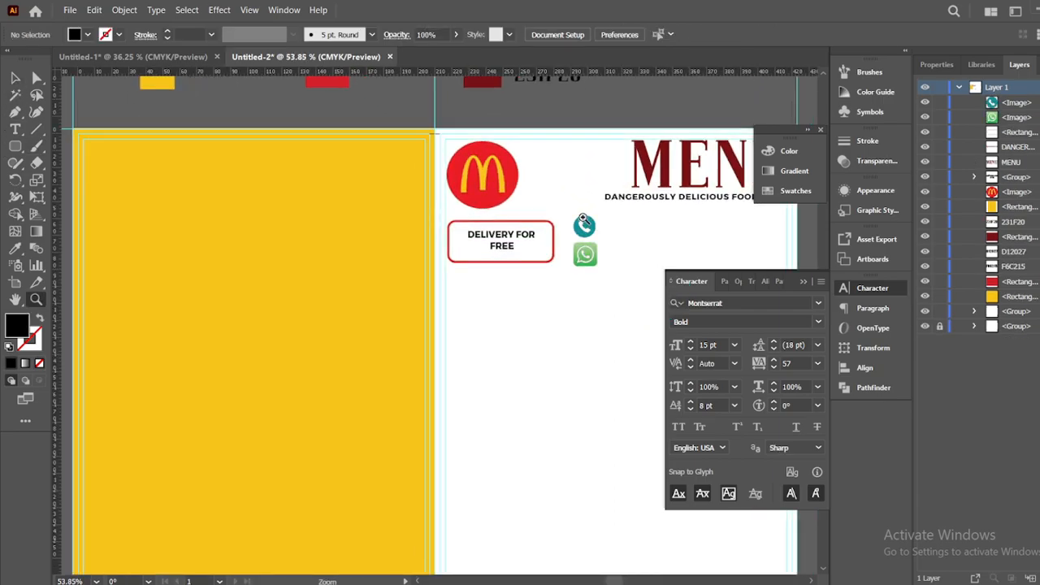
pyautogui.click(584, 225)
pyautogui.click(424, 341)
pyautogui.click(414, 333)
pyautogui.press('v')
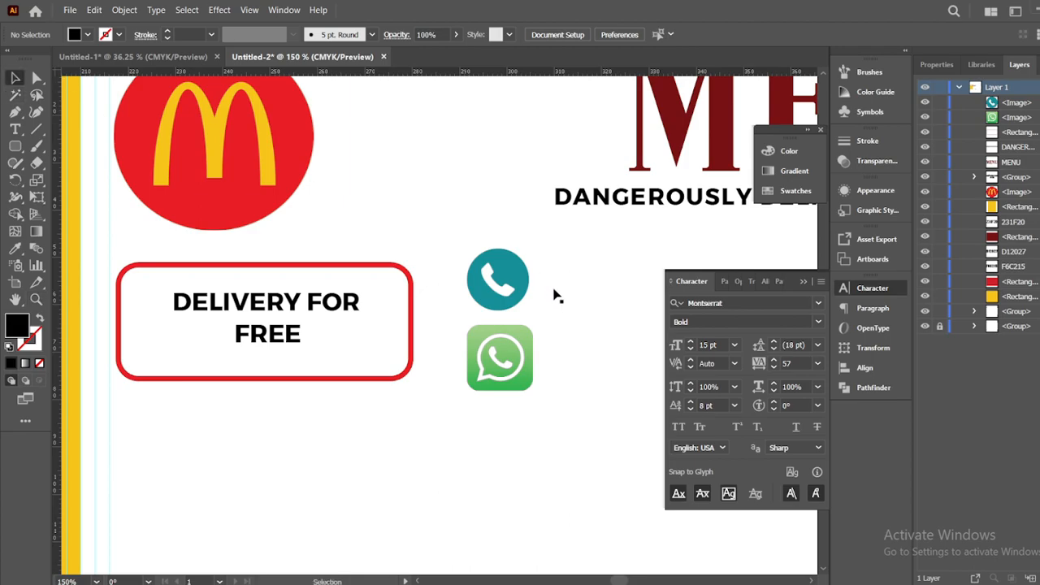
pyautogui.moveTo(531, 310); pyautogui.dragTo(534, 317)
pyautogui.click(562, 362)
# Add the contact number beside the phone icon and a second number beside the WhatsApp icon
pyautogui.moveTo(543, 385); pyautogui.dragTo(451, 365)
pyautogui.press('t')
pyautogui.click(240, 398)
pyautogui.press('BackSpace')
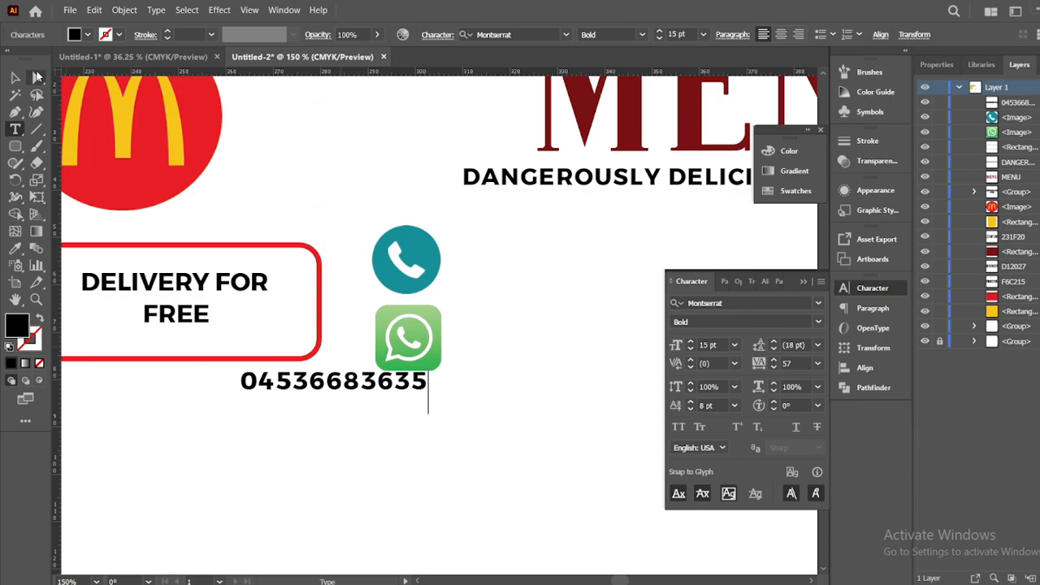
pyautogui.click(14, 77)
pyautogui.moveTo(347, 392); pyautogui.dragTo(557, 352)
pyautogui.click(536, 371)
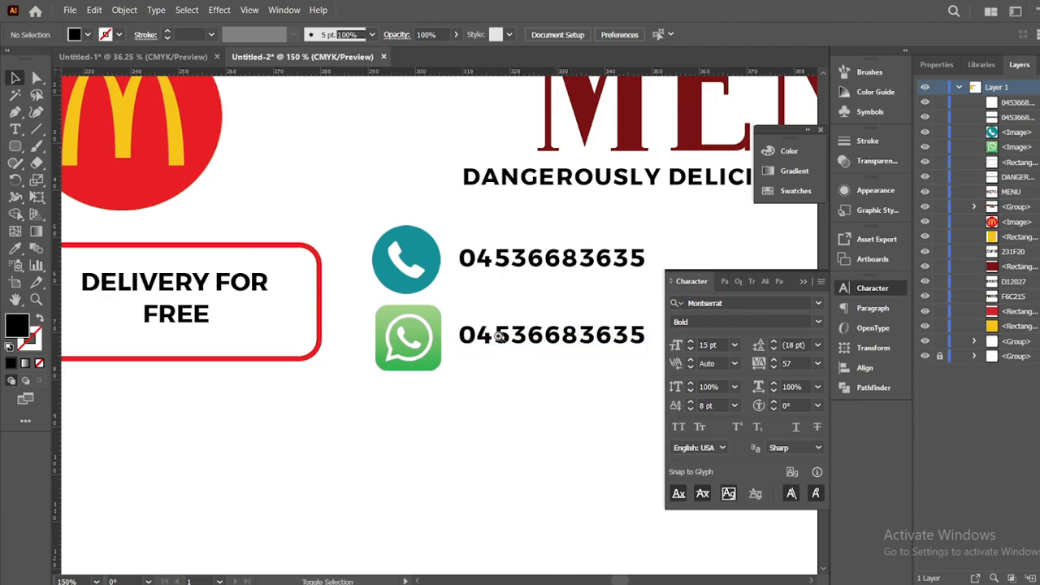
pyautogui.press('z')
pyautogui.keyDown('alt'); pyautogui.click(498, 337); pyautogui.keyUp('alt')
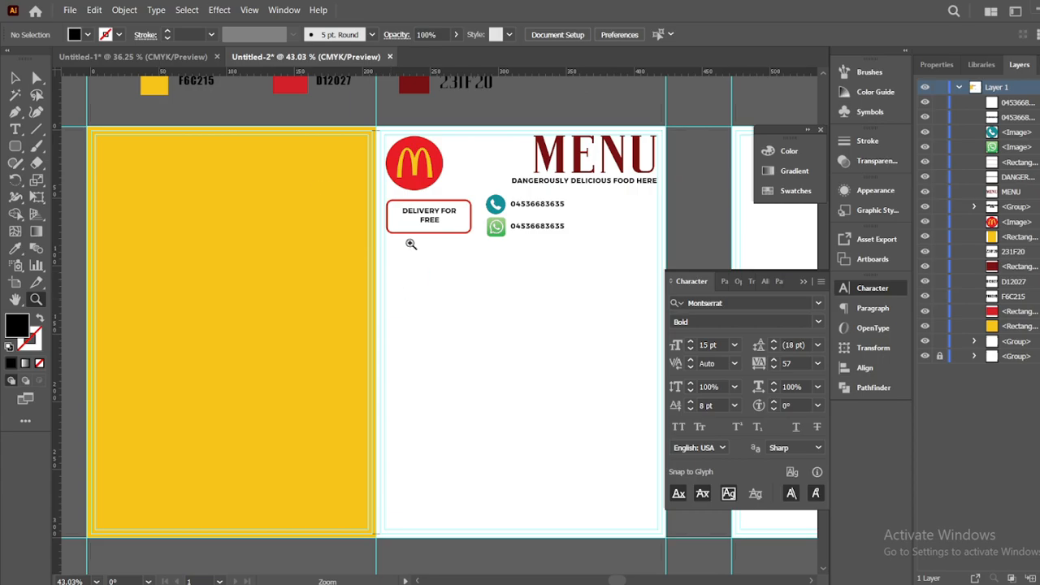
# Combine the two icons and their numbers with Make Clipping Mask
pyautogui.moveTo(491, 208); pyautogui.dragTo(520, 206)
pyautogui.rightClick(520, 205)
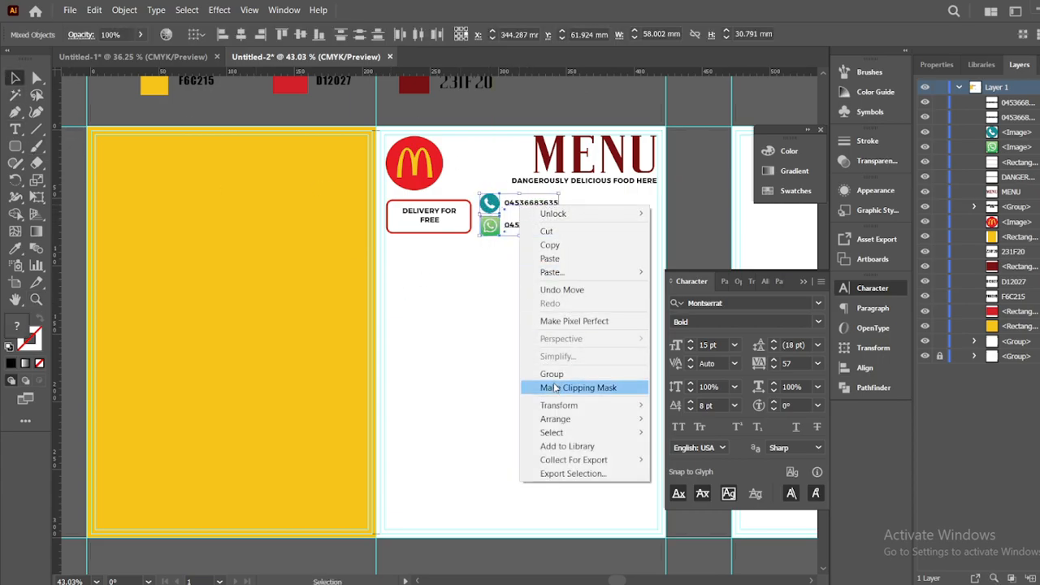
pyautogui.click(557, 389)
pyautogui.click(480, 367)
# Place the Home Delivery scooter graphic right of the numbers and draw a black bar beneath them
pyautogui.click(70, 10)
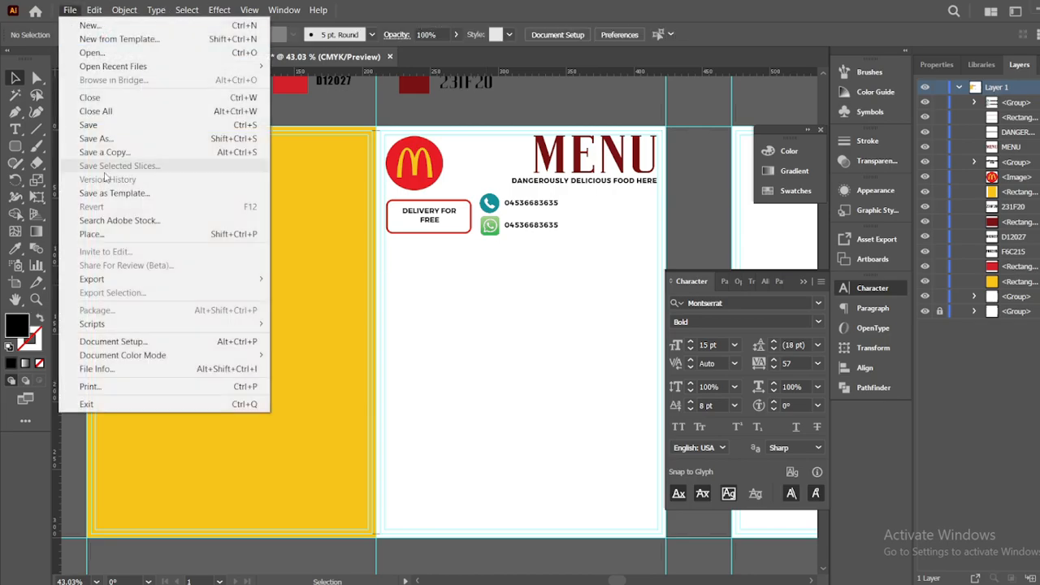
pyautogui.click(92, 234)
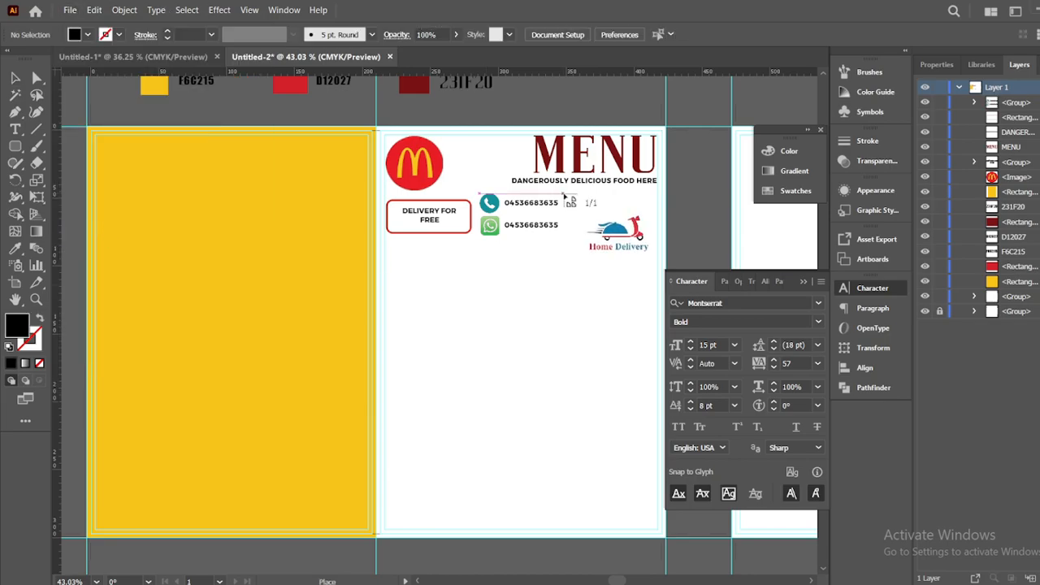
pyautogui.moveTo(563, 194); pyautogui.dragTo(628, 226)
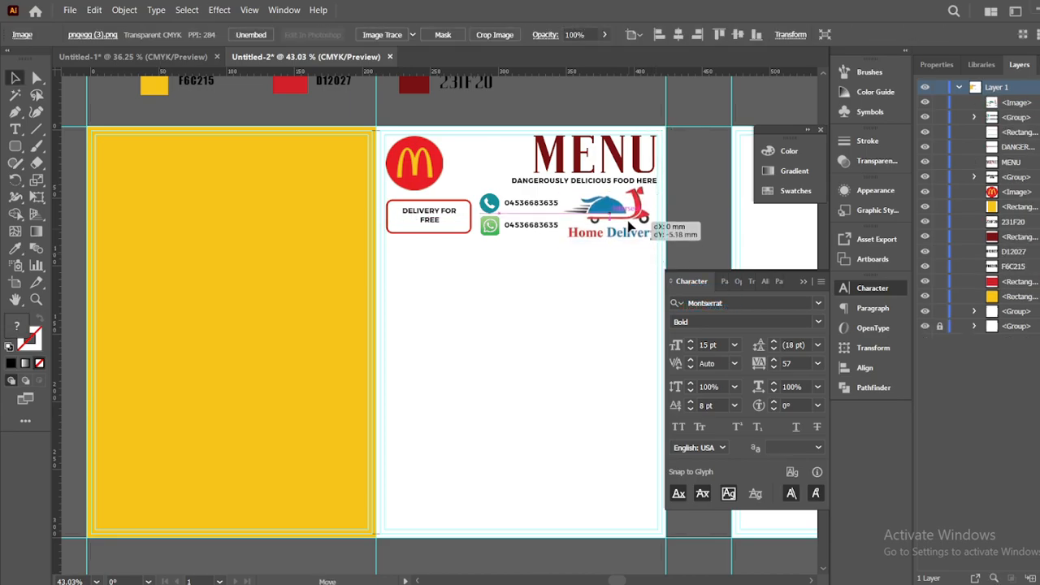
pyautogui.moveTo(703, 220); pyautogui.dragTo(704, 219)
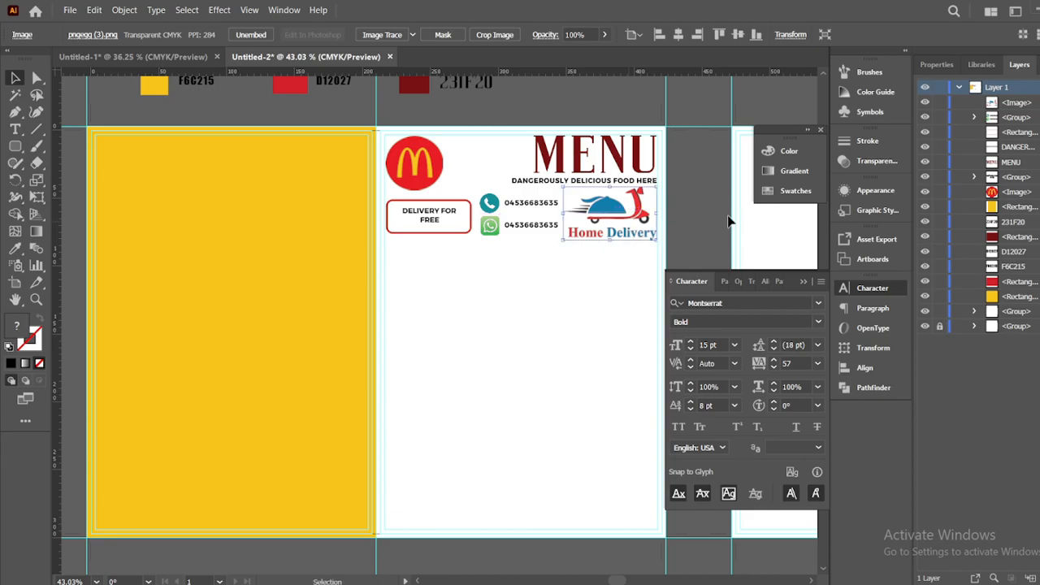
pyautogui.click(714, 219)
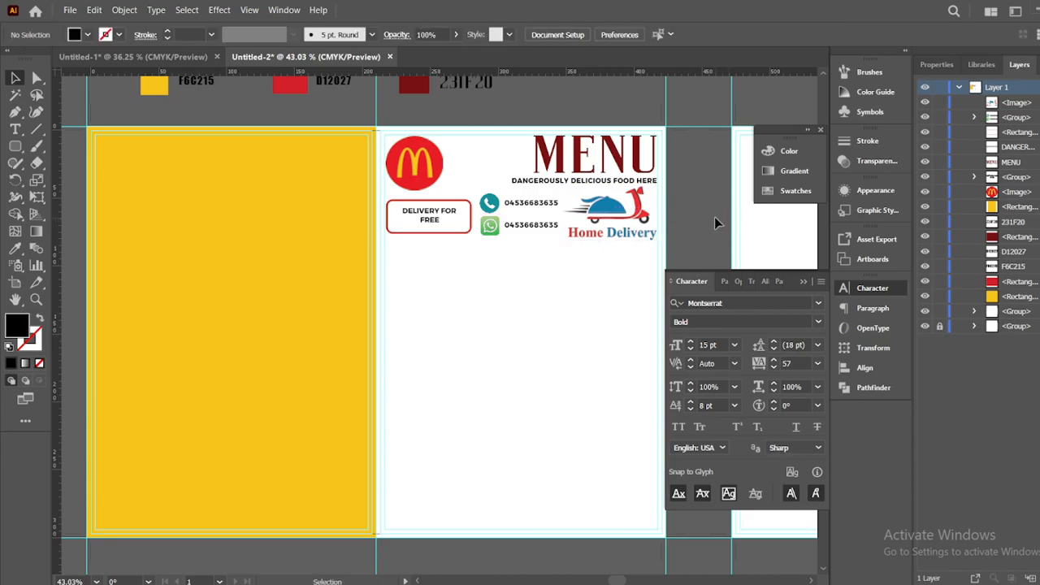
pyautogui.moveTo(18, 152); pyautogui.dragTo(65, 143)
pyautogui.moveTo(481, 258); pyautogui.dragTo(573, 280)
# Fill the bar with the D12027 red sampled by the Eyedropper
pyautogui.click(15, 249)
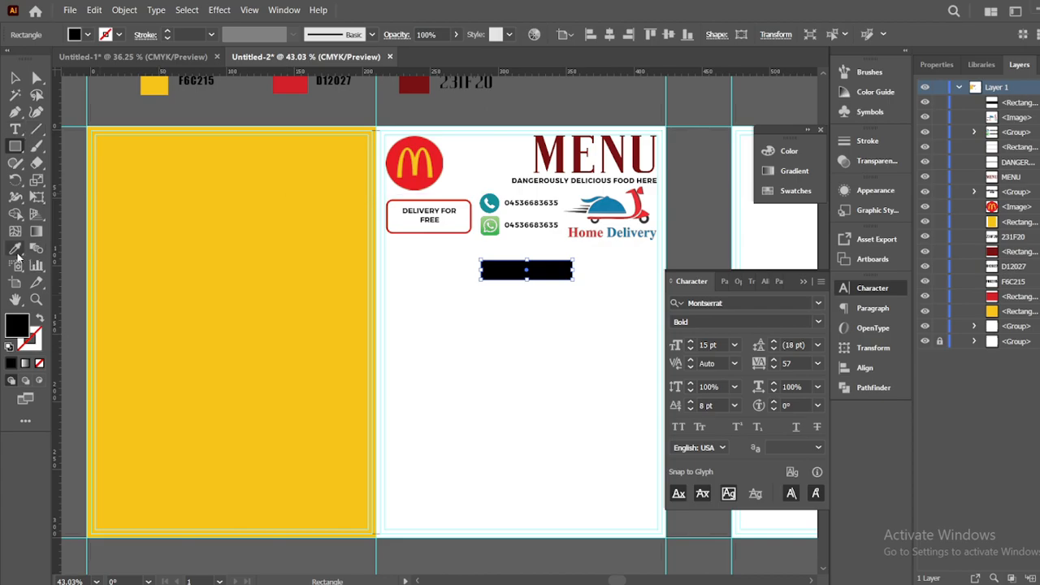
pyautogui.click(298, 82)
pyautogui.click(15, 78)
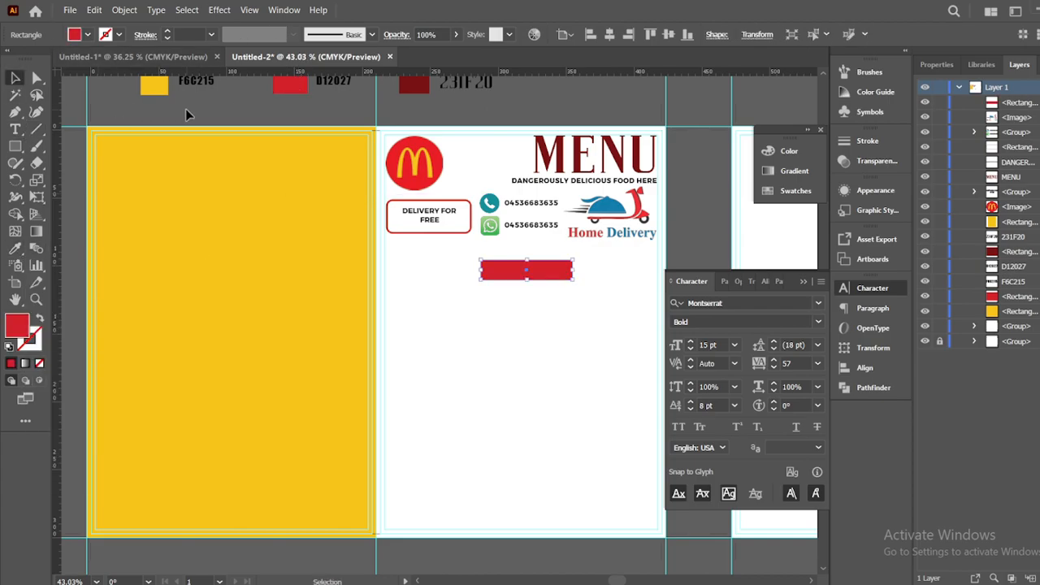
pyautogui.click(187, 110)
# Slant the bar into a parallelogram by shifting its top-left corner right and bottom edge left
pyautogui.click(36, 79)
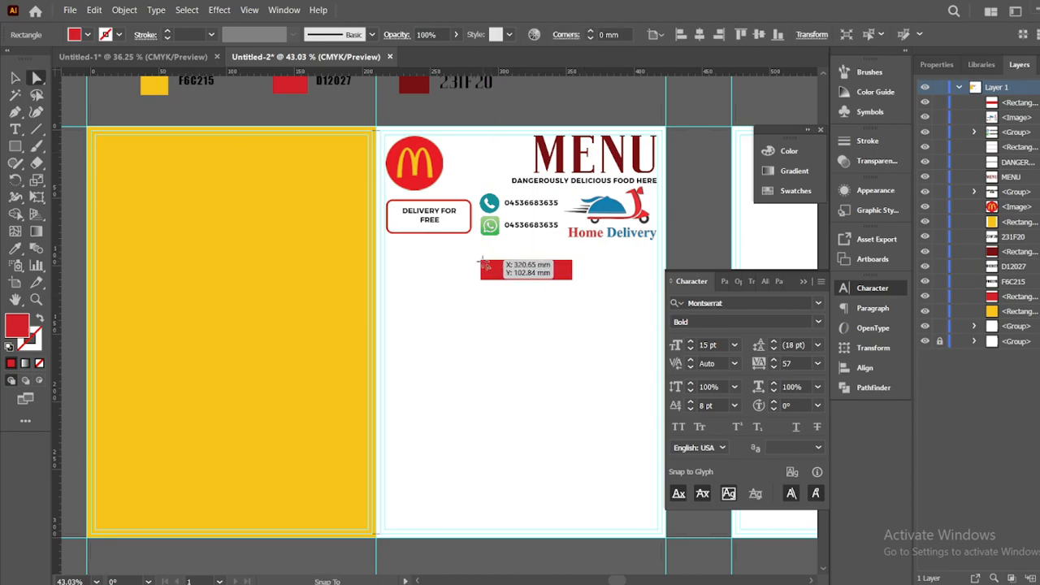
pyautogui.moveTo(536, 328); pyautogui.dragTo(527, 275)
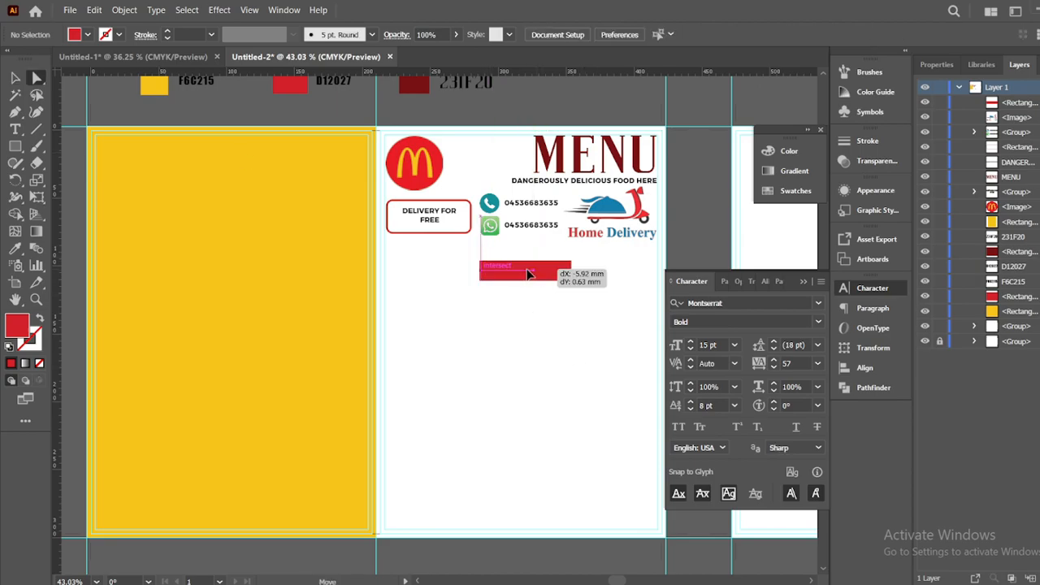
pyautogui.click(551, 277)
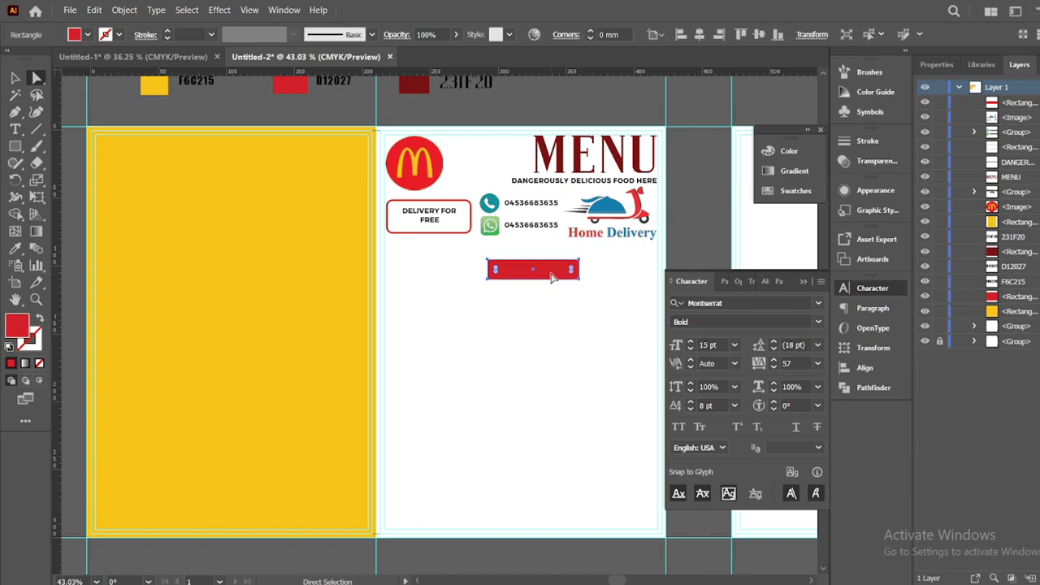
pyautogui.click(488, 256)
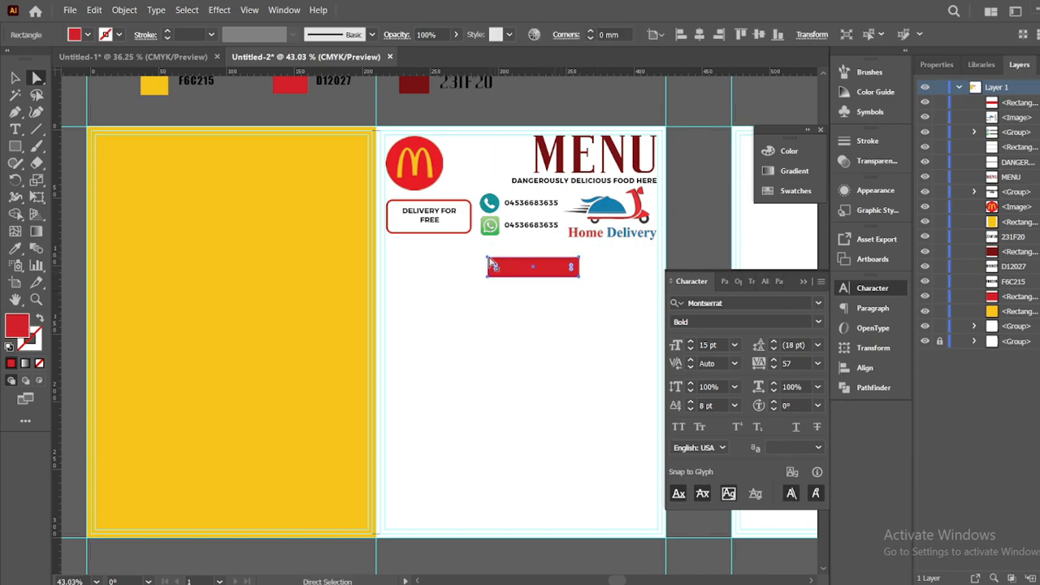
pyautogui.moveTo(494, 259); pyautogui.dragTo(501, 260)
pyautogui.click(564, 305)
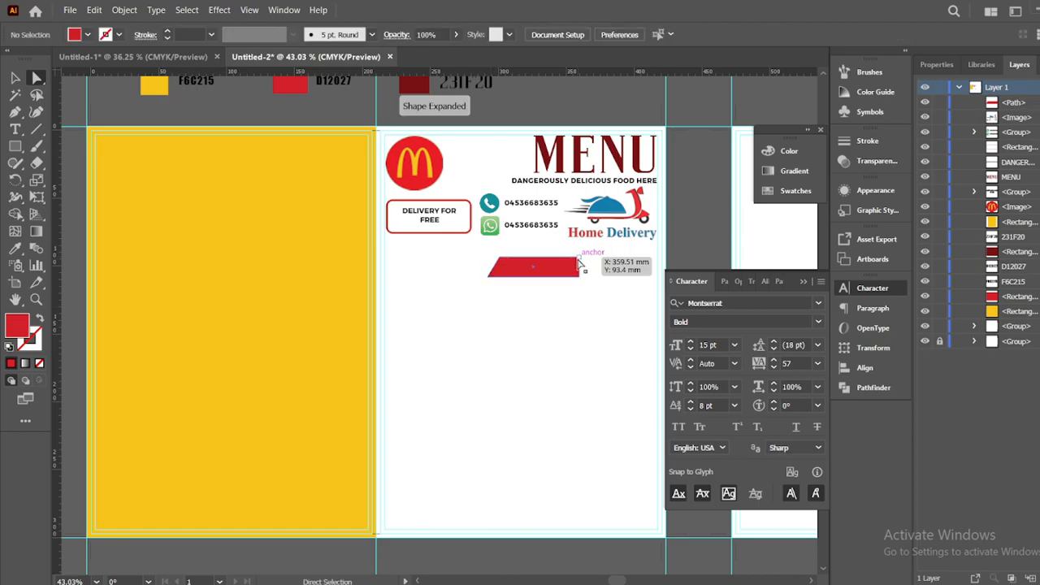
pyautogui.click(580, 259)
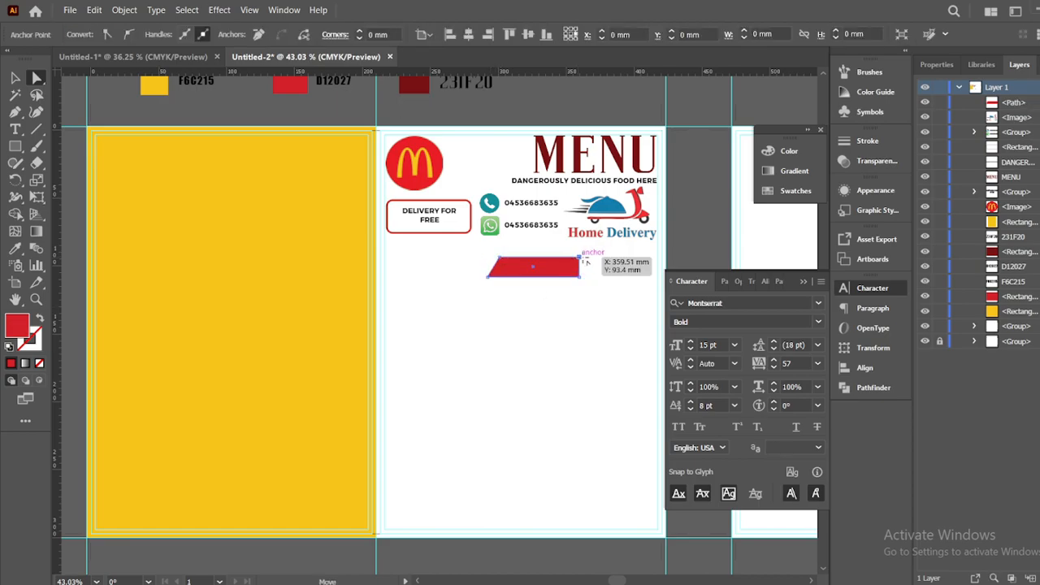
pyautogui.click(590, 323)
pyautogui.moveTo(557, 277)
pyautogui.mouseDown()
pyautogui.moveTo(547, 277)
pyautogui.moveTo(554, 270)
pyautogui.mouseUp()
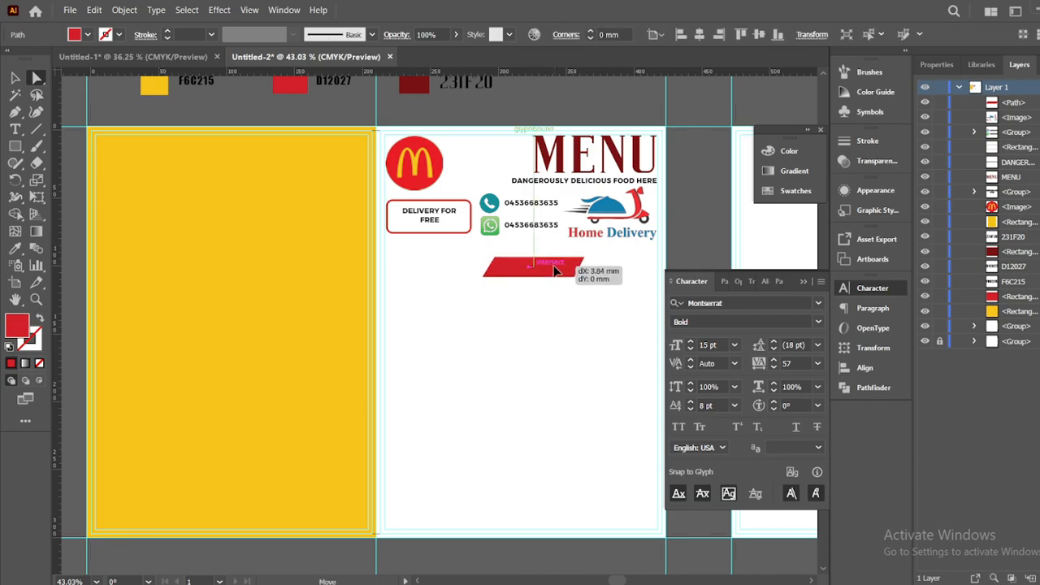
# Widen the red parallelogram to about 78 mm
pyautogui.click(14, 77)
pyautogui.click(437, 242)
pyautogui.click(557, 277)
pyautogui.moveTo(578, 275); pyautogui.dragTo(584, 275)
pyautogui.click(576, 292)
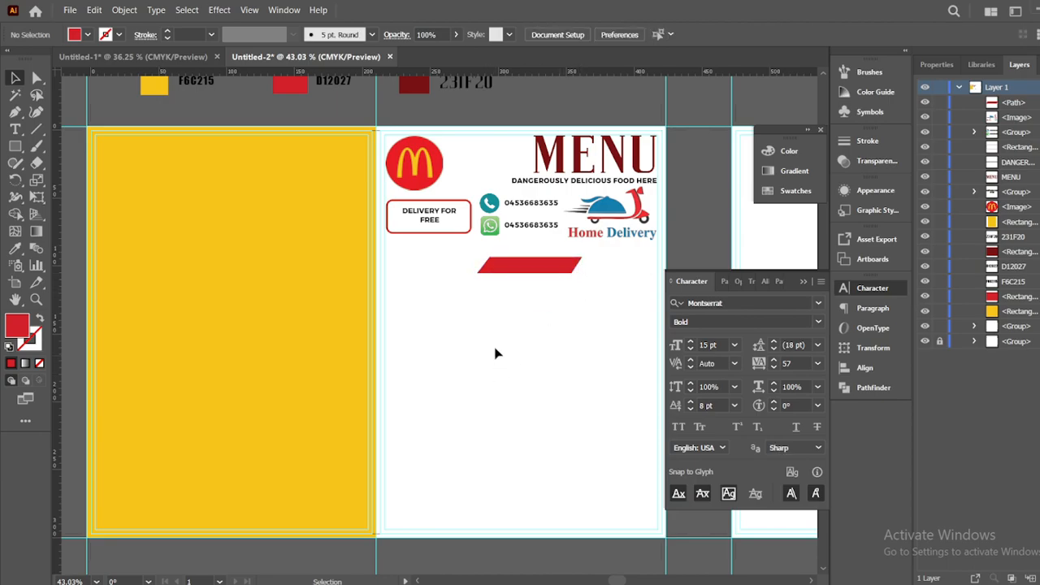
pyautogui.click(528, 231)
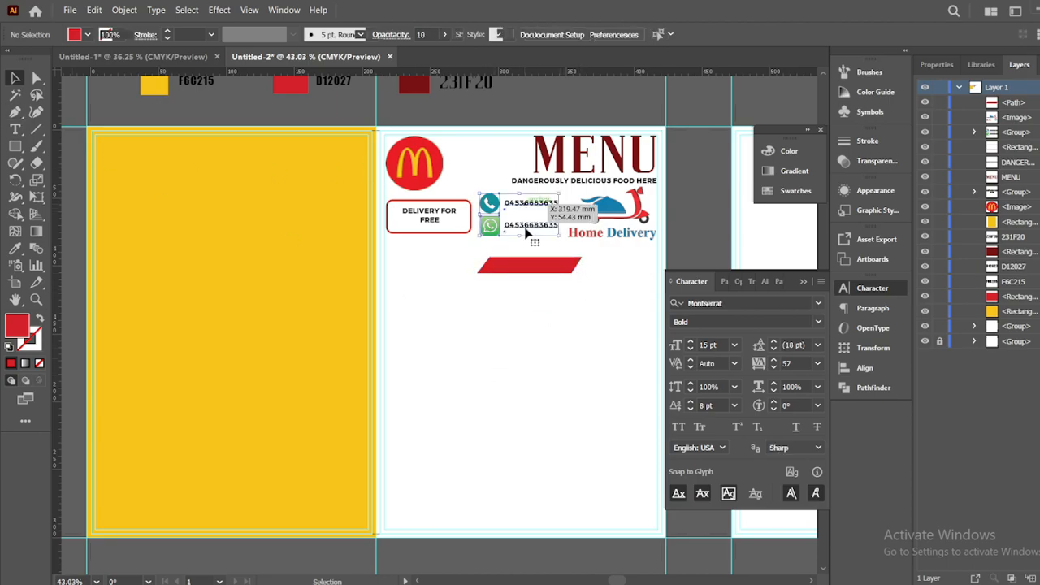
pyautogui.click(462, 302)
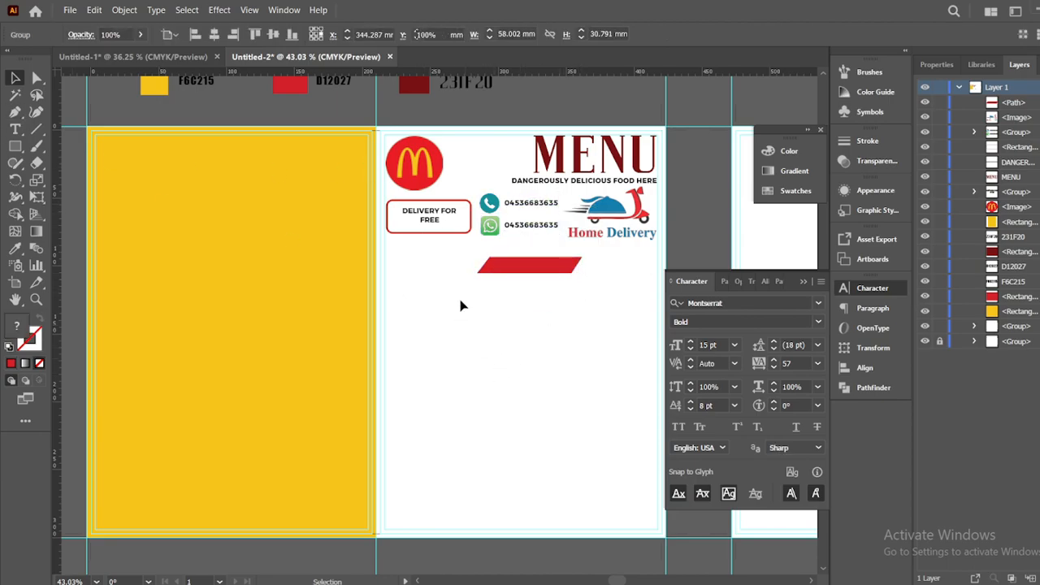
# Add a STARTER heading set in Impact 20 pt below the red bar
pyautogui.click(15, 130)
pyautogui.click(488, 333)
pyautogui.press('BackSpace')
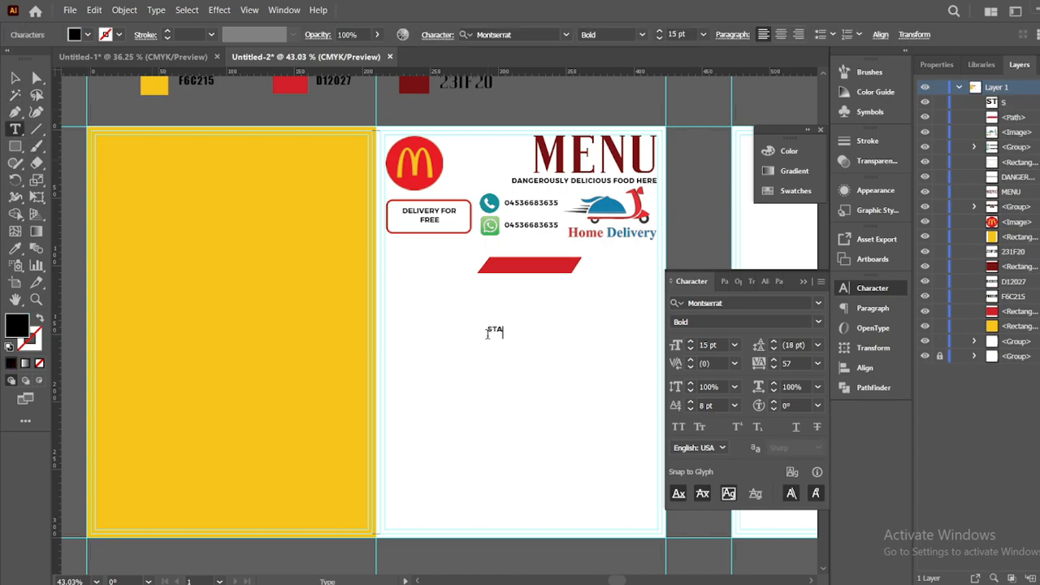
pyautogui.click(15, 77)
pyautogui.click(564, 34)
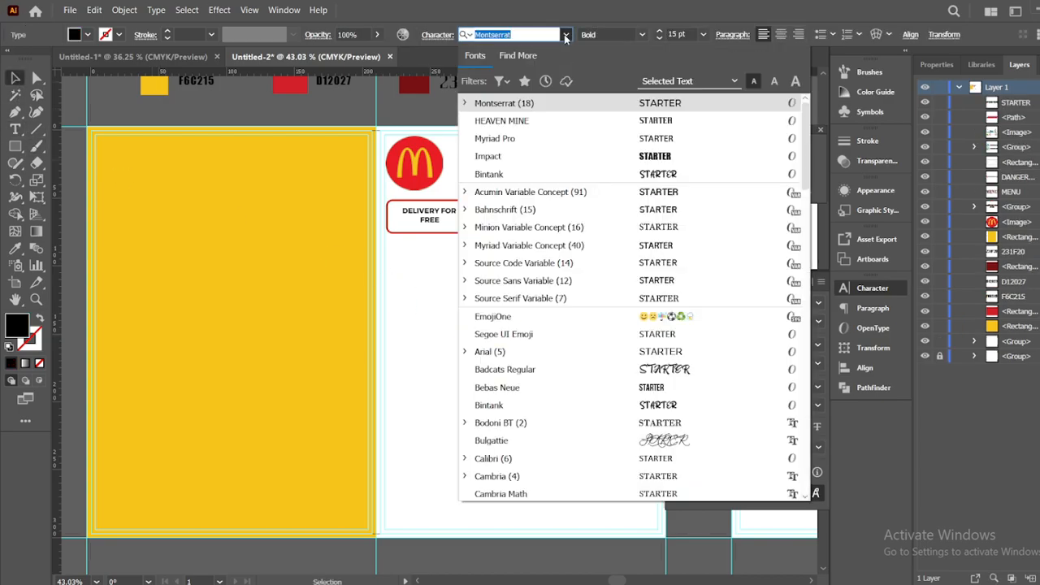
pyautogui.click(520, 137)
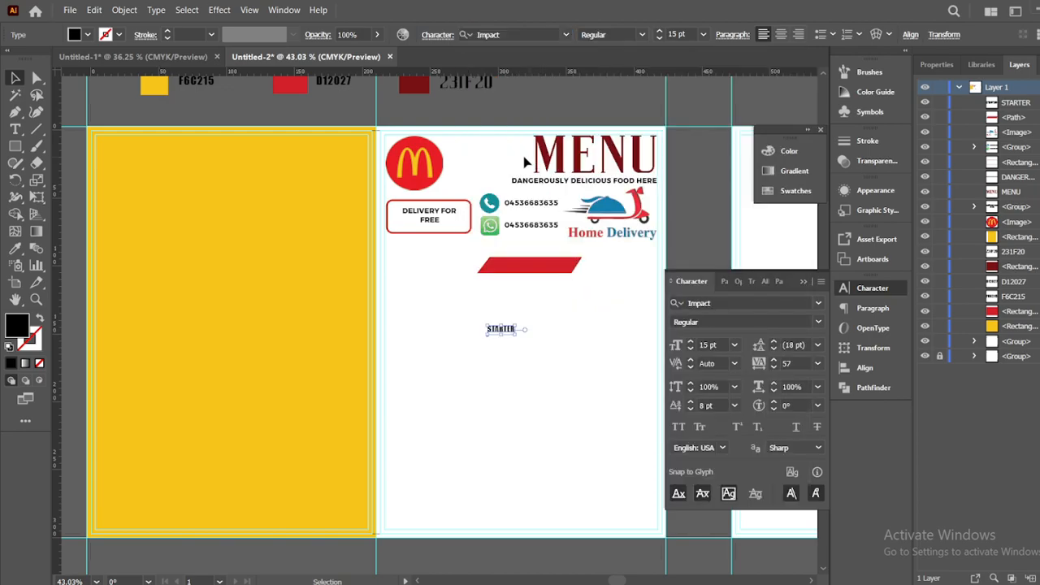
pyautogui.moveTo(513, 328)
pyautogui.mouseDown()
pyautogui.moveTo(545, 281)
pyautogui.moveTo(530, 263)
pyautogui.moveTo(525, 315)
pyautogui.mouseUp()
# Give the STARTER text a bright yellow fill in the Color Picker
pyautogui.click(17, 249)
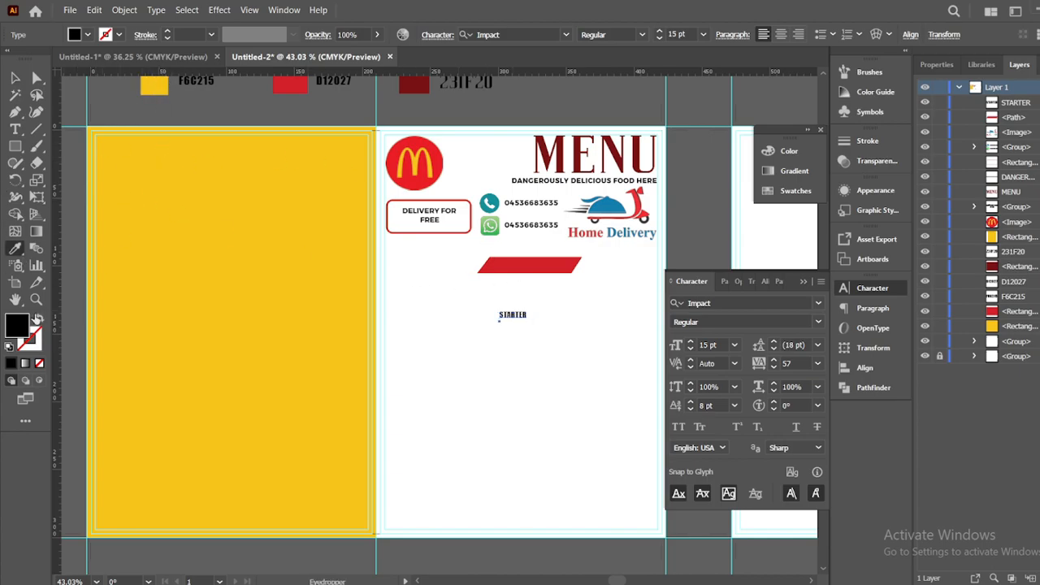
pyautogui.scroll(2, 245, 189)
pyautogui.scroll(-1, 262, 214)
pyautogui.press('v')
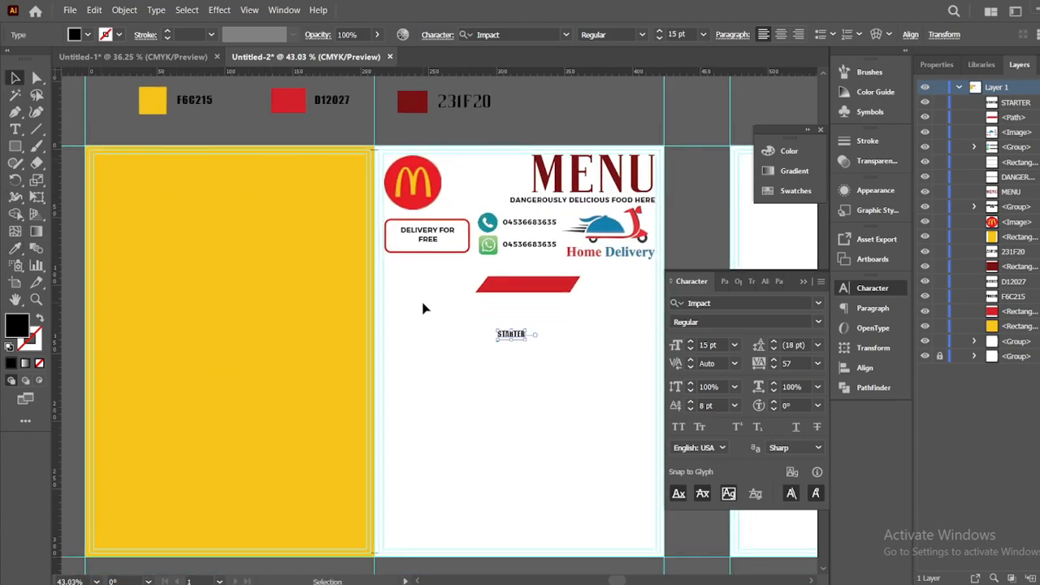
pyautogui.doubleClick(19, 325)
pyautogui.click(861, 365)
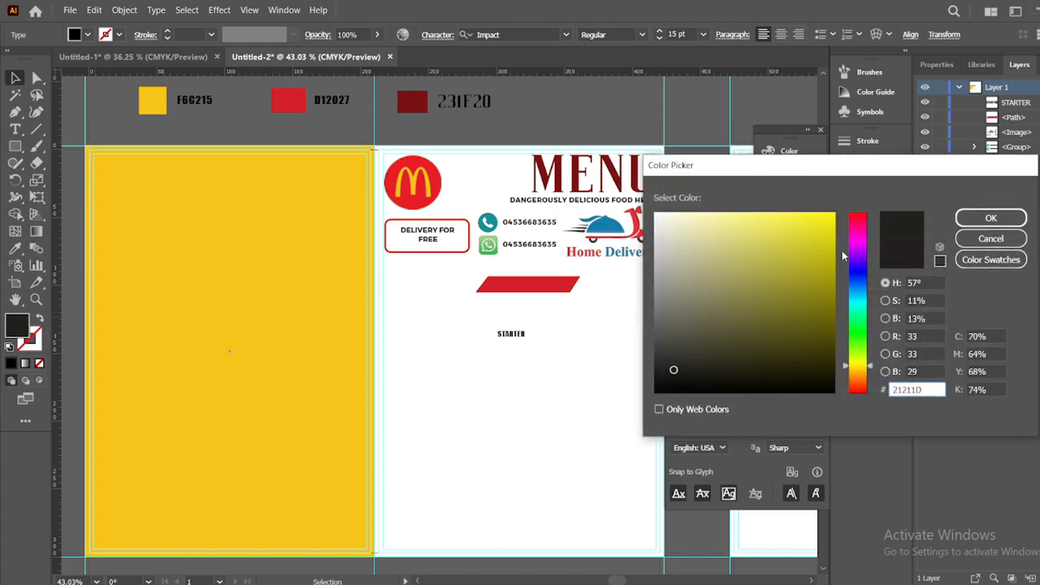
pyautogui.moveTo(829, 223); pyautogui.dragTo(839, 210)
pyautogui.click(964, 216)
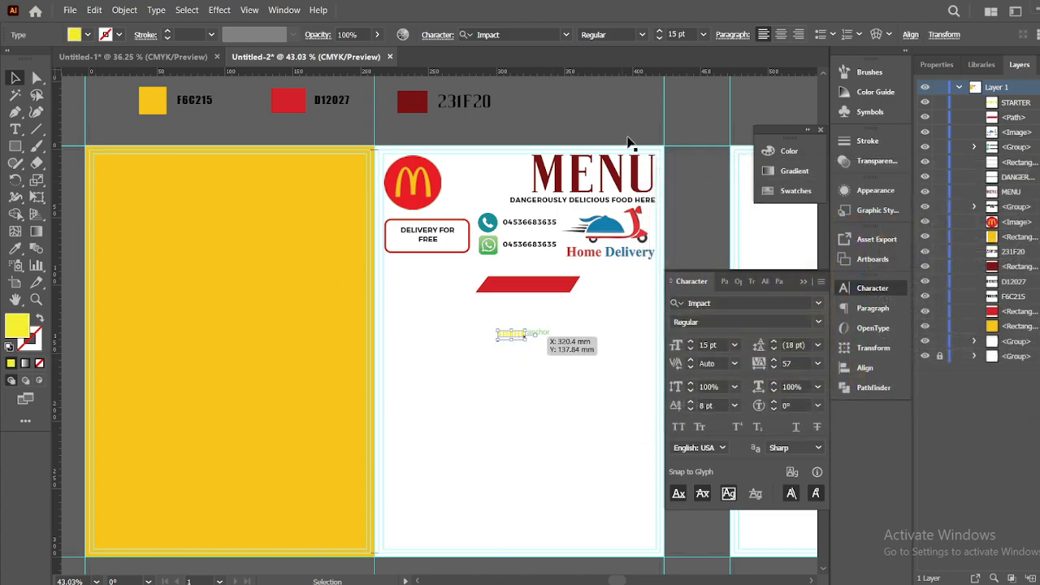
# Centre STARTER on the red banner and nudge both upward
pyautogui.moveTo(524, 333); pyautogui.dragTo(532, 287)
pyautogui.click(575, 379)
pyautogui.moveTo(538, 329); pyautogui.dragTo(524, 283)
pyautogui.click(529, 332)
pyautogui.click(542, 326)
pyautogui.press('Up')
pyautogui.press('Up')
pyautogui.press('Up')
pyautogui.press('Up')
pyautogui.press('Up')
pyautogui.press('Up')
pyautogui.press('Up')
pyautogui.click(578, 355)
pyautogui.press('Up')
pyautogui.press('Up')
pyautogui.press('Up')
pyautogui.press('Up')
pyautogui.press('Up')
pyautogui.click(559, 344)
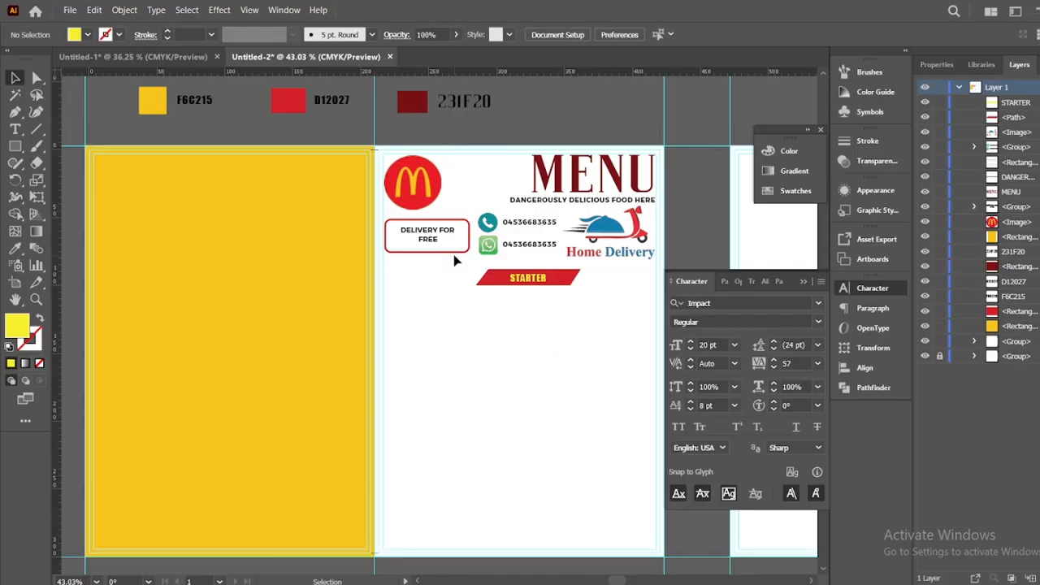
# Type the four burger names on separate lines below the STARTER banner
pyautogui.press('t')
pyautogui.click(458, 333)
pyautogui.write('Chicken')
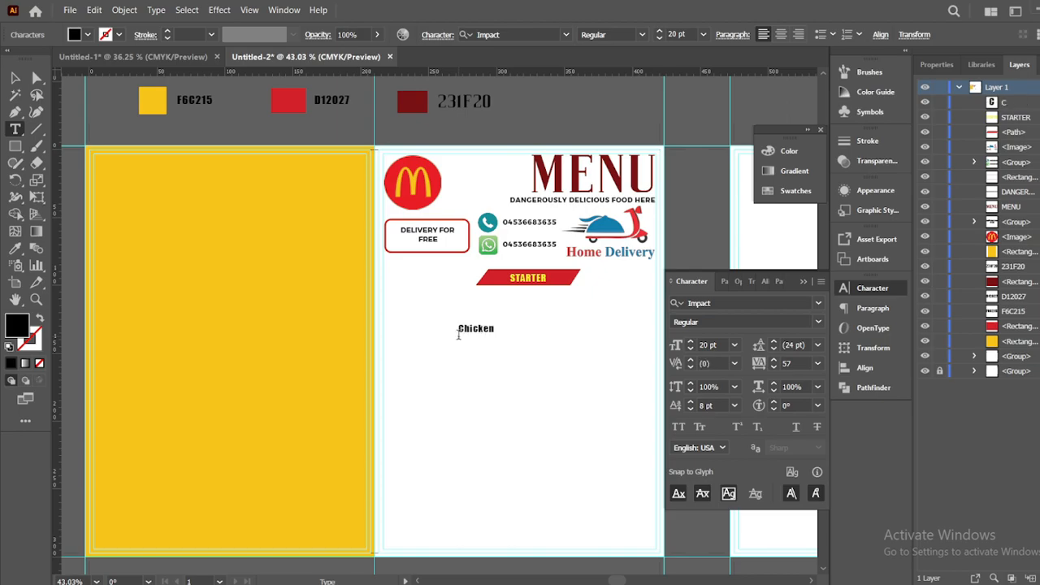
pyautogui.click(459, 356)
pyautogui.write('Chicken Cheese Burger')
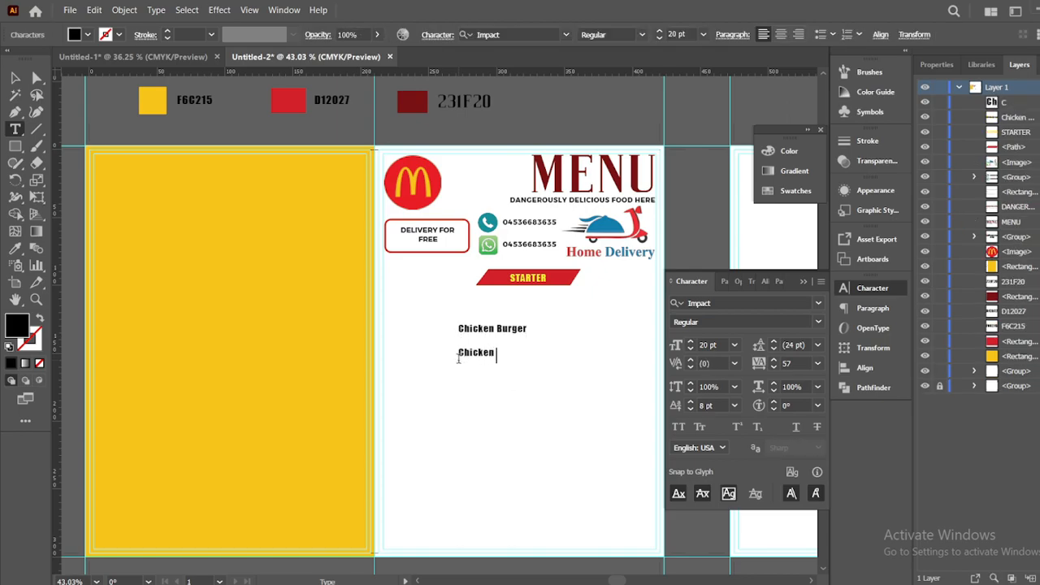
pyautogui.click(458, 402)
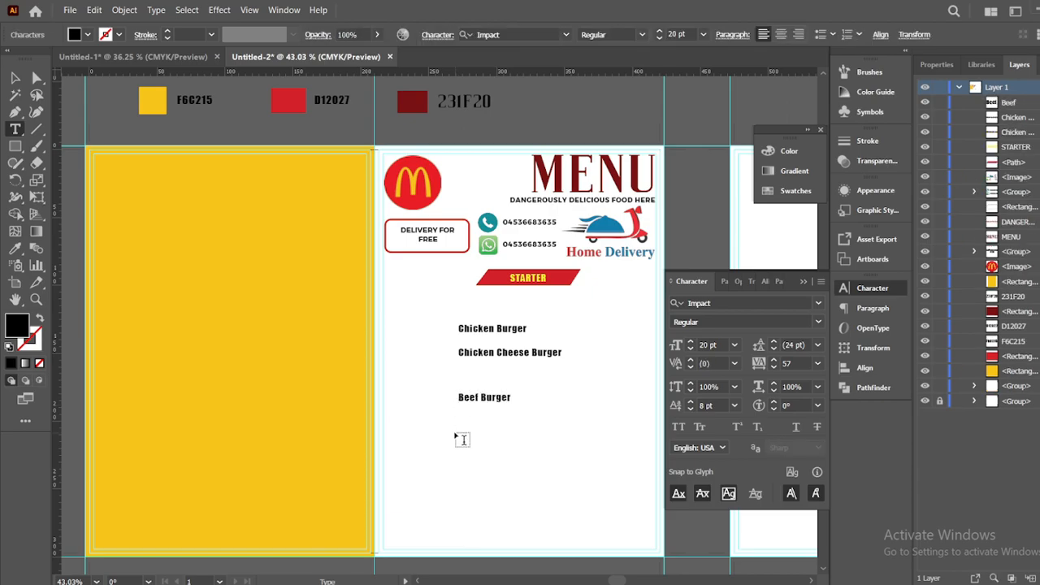
pyautogui.click(455, 428)
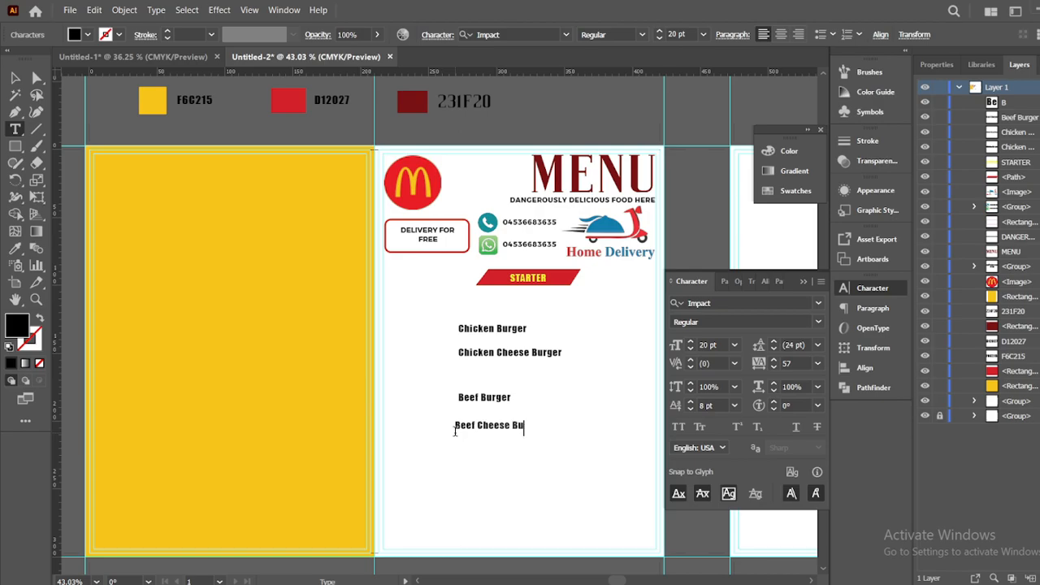
# Set all four burger names in Montserrat Medium 13 pt
pyautogui.click(15, 79)
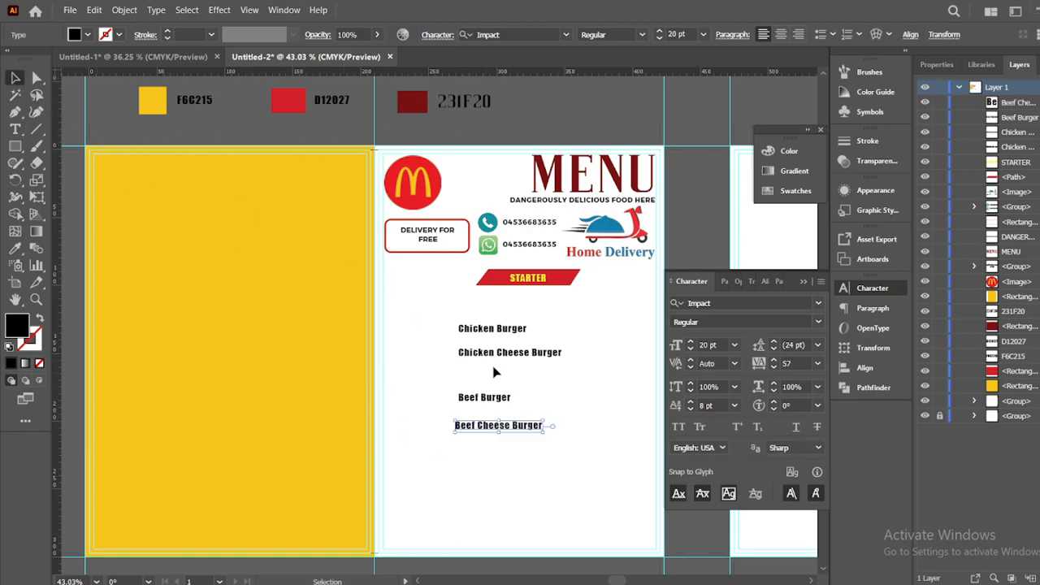
pyautogui.moveTo(489, 355); pyautogui.dragTo(550, 387)
pyautogui.moveTo(475, 329); pyautogui.dragTo(471, 344)
pyautogui.moveTo(444, 443); pyautogui.dragTo(577, 340)
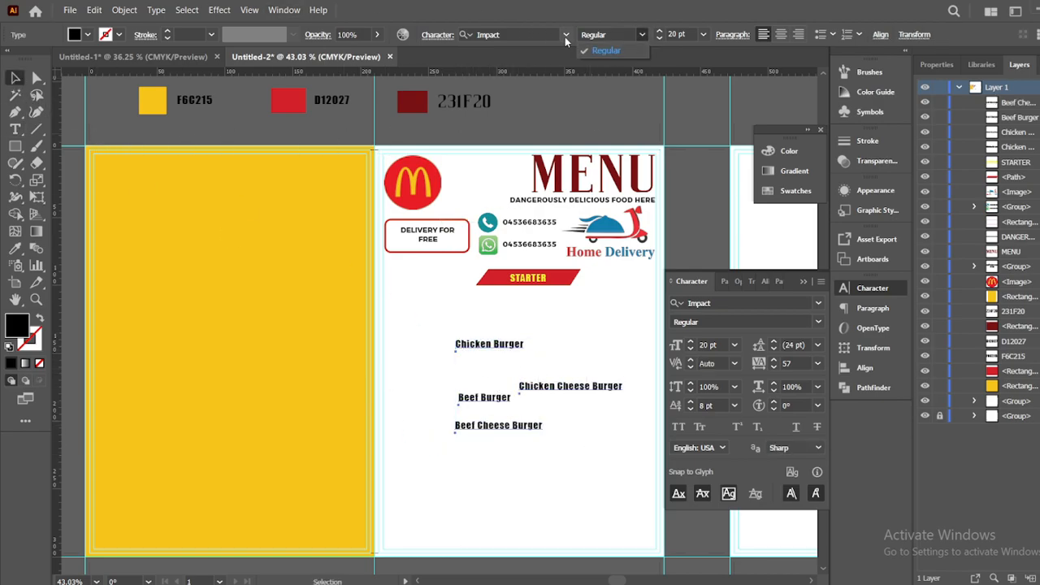
pyautogui.click(565, 34)
pyautogui.click(496, 116)
pyautogui.click(641, 34)
pyautogui.click(614, 177)
pyautogui.scroll(-8, 660, 39)
pyautogui.scroll(2, 655, 39)
pyautogui.scroll(-1, 657, 40)
# Stack Chicken Burger, Beef Burger, Chicken Cheese Burger and Beef Cheese Burger under the banner
pyautogui.click(638, 100)
pyautogui.moveTo(481, 346); pyautogui.dragTo(409, 302)
pyautogui.moveTo(485, 402); pyautogui.dragTo(410, 313)
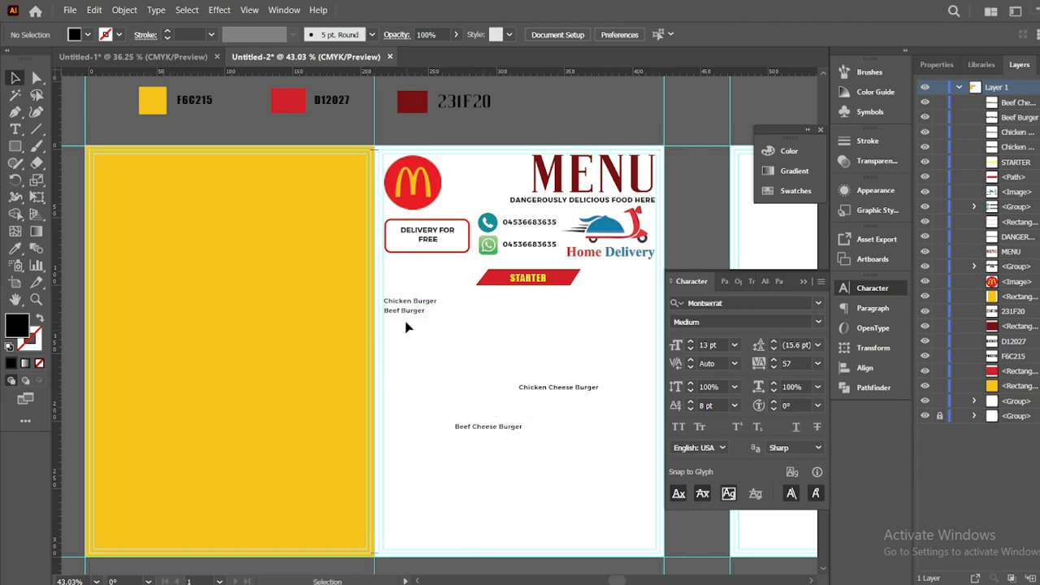
pyautogui.moveTo(551, 392); pyautogui.dragTo(416, 321)
pyautogui.moveTo(482, 431); pyautogui.dragTo(421, 339)
pyautogui.press('z')
pyautogui.moveTo(396, 307); pyautogui.dragTo(395, 307)
pyautogui.moveTo(451, 339); pyautogui.dragTo(410, 318)
# Nudge the burger lines left so the list shares one left edge
pyautogui.click(498, 402)
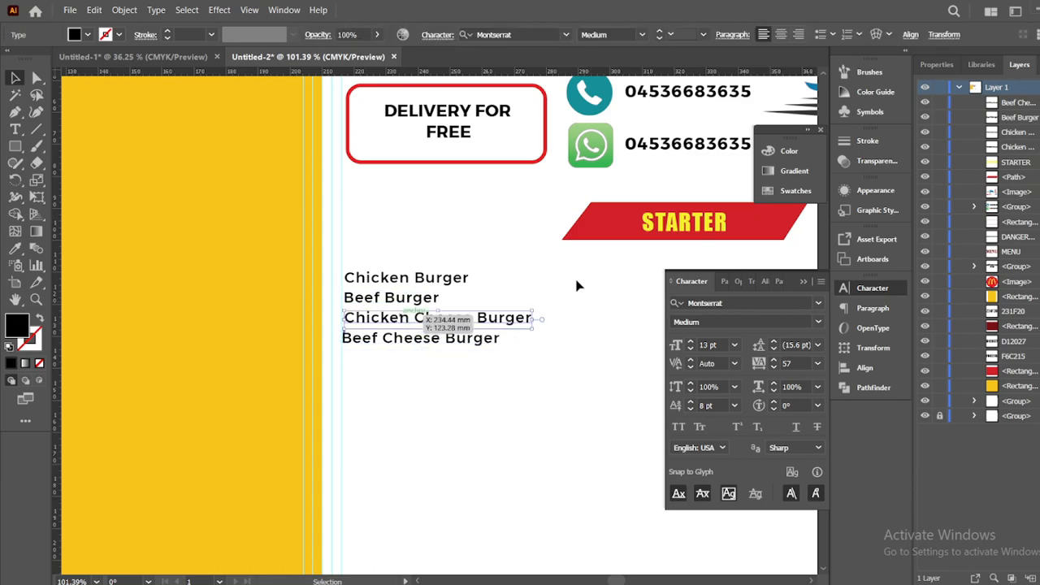
pyautogui.click(576, 286)
pyautogui.moveTo(411, 279); pyautogui.dragTo(408, 280)
pyautogui.press('Left')
pyautogui.click(460, 359)
pyautogui.click(431, 319)
pyautogui.click(536, 411)
pyautogui.click(451, 316)
pyautogui.press('Left')
pyautogui.click(464, 392)
pyautogui.click(423, 280)
pyautogui.press('Left')
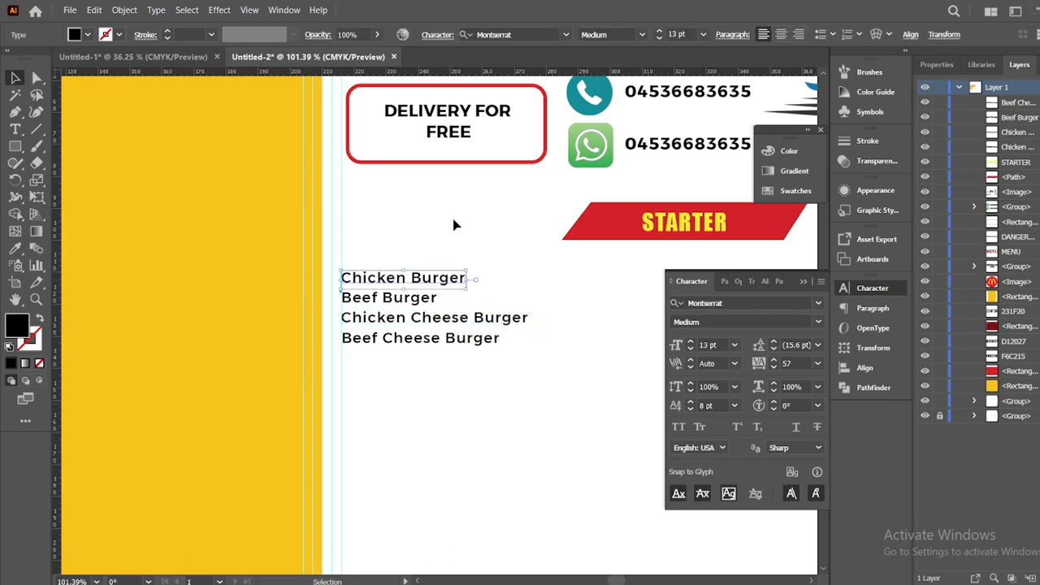
# Group the four burger names into one block
pyautogui.moveTo(453, 227); pyautogui.dragTo(413, 413)
pyautogui.rightClick(423, 338)
pyautogui.click(398, 290)
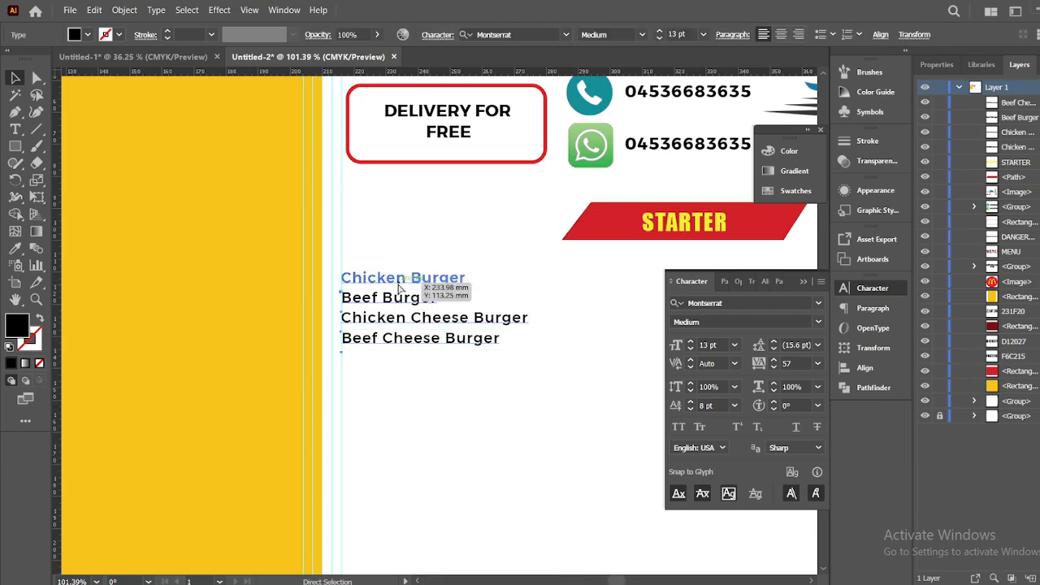
pyautogui.hotkey('ctrl', 'g')
pyautogui.click(383, 391)
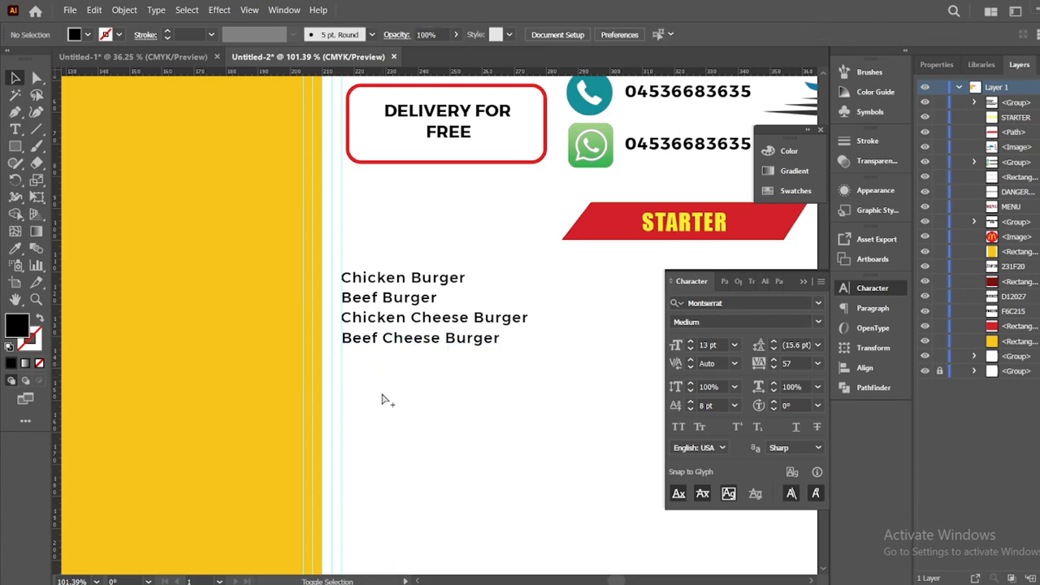
pyautogui.moveTo(394, 345); pyautogui.dragTo(393, 365)
pyautogui.hotkey('ctrl', 'x')
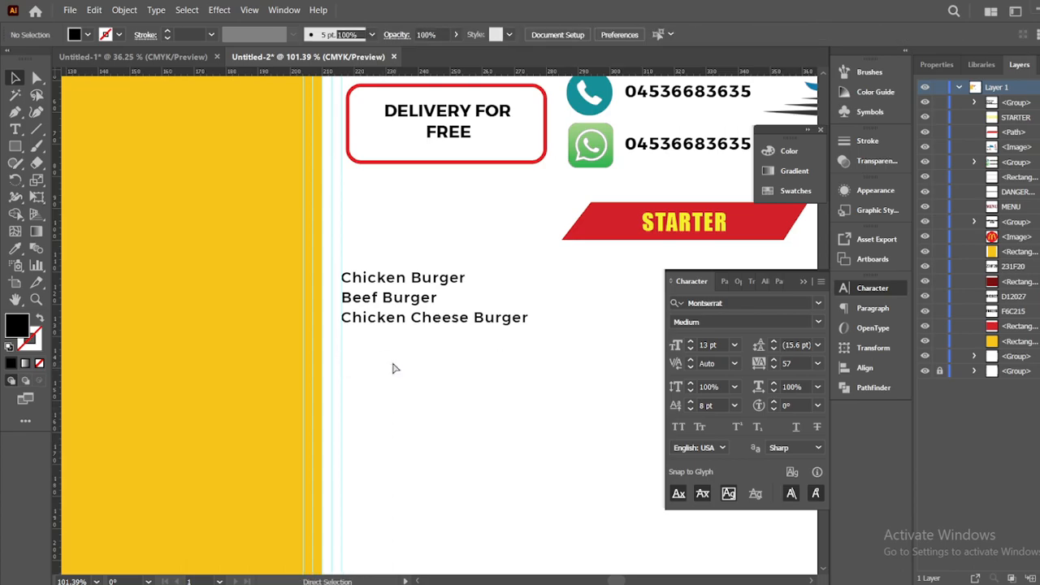
pyautogui.hotkey('ctrl', 'z')
pyautogui.hotkey('ctrl', 'z')
# Duplicate the four-name block directly below and group both into an eight-item list
pyautogui.click(425, 297)
pyautogui.moveTo(425, 297); pyautogui.dragTo(413, 383)
pyautogui.moveTo(445, 456); pyautogui.dragTo(389, 283)
pyautogui.rightClick(393, 307)
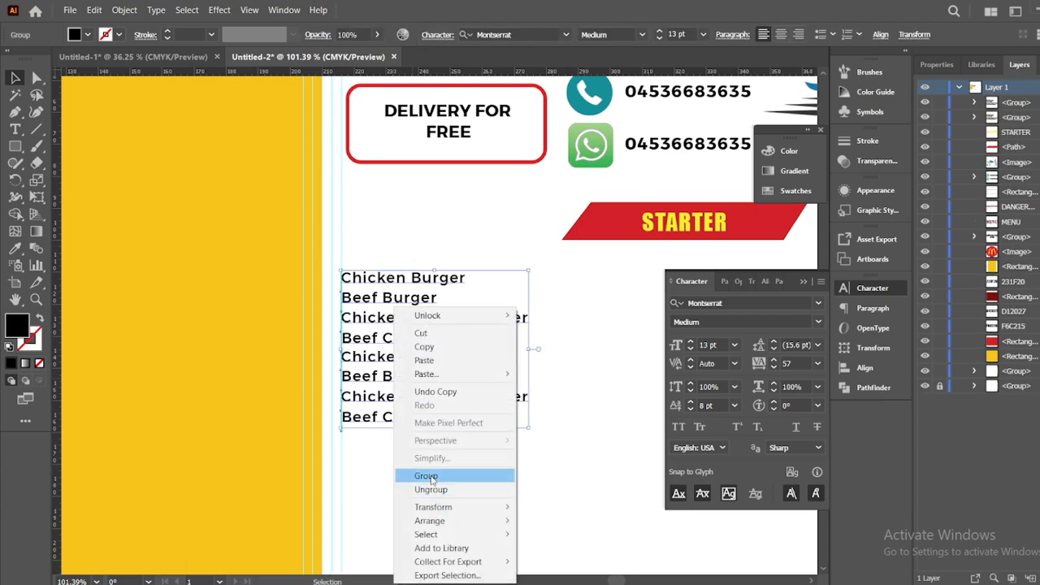
pyautogui.click(432, 477)
pyautogui.click(464, 441)
pyautogui.press('z')
pyautogui.moveTo(474, 442); pyautogui.dragTo(449, 443)
pyautogui.moveTo(504, 462); pyautogui.dragTo(469, 416)
pyautogui.moveTo(452, 429); pyautogui.dragTo(333, 442)
# Drag horizontal guides under each list line and a vertical guide for the price column
pyautogui.moveTo(268, 74); pyautogui.dragTo(252, 241)
pyautogui.moveTo(317, 74); pyautogui.dragTo(318, 257)
pyautogui.moveTo(375, 75); pyautogui.dragTo(333, 273)
pyautogui.moveTo(341, 75); pyautogui.dragTo(306, 307)
pyautogui.moveTo(306, 75); pyautogui.dragTo(306, 324)
pyautogui.moveTo(338, 75); pyautogui.dragTo(309, 359)
pyautogui.press('v')
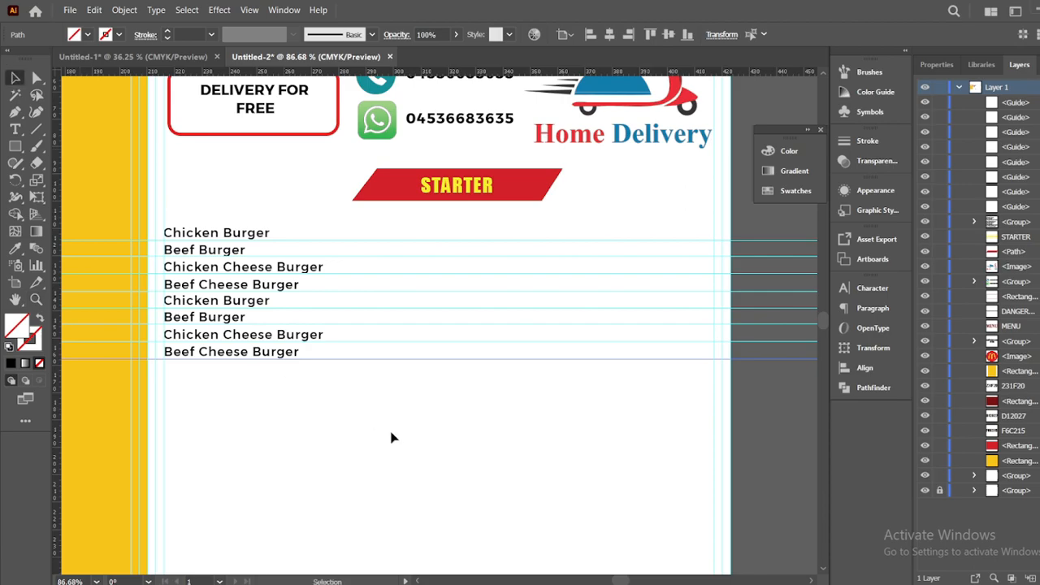
pyautogui.moveTo(59, 197); pyautogui.dragTo(621, 242)
# Type the first prices, including 600rs, 500rs, 400 and 700, below the list
pyautogui.press('t')
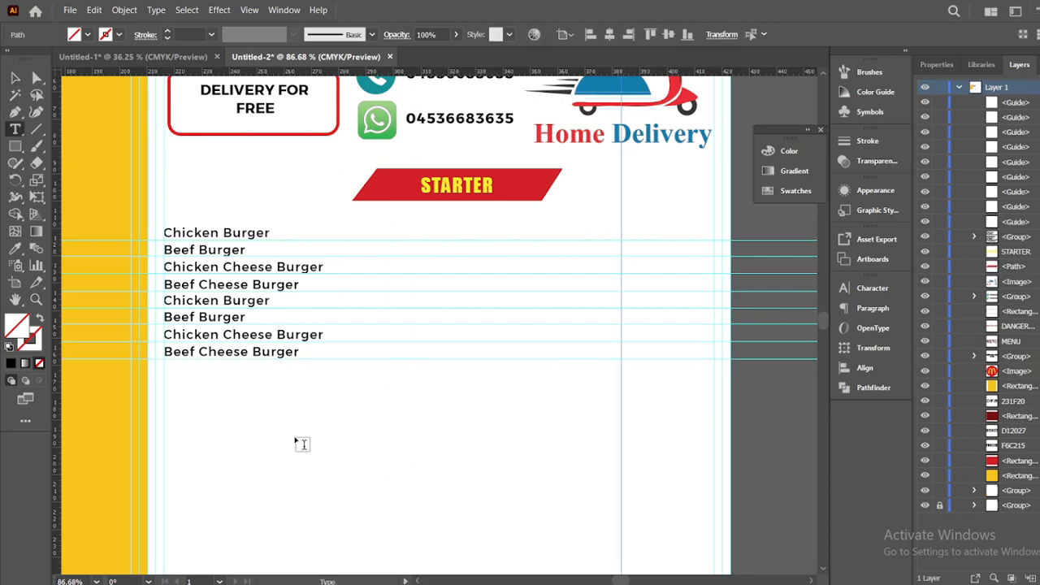
pyautogui.click(323, 409)
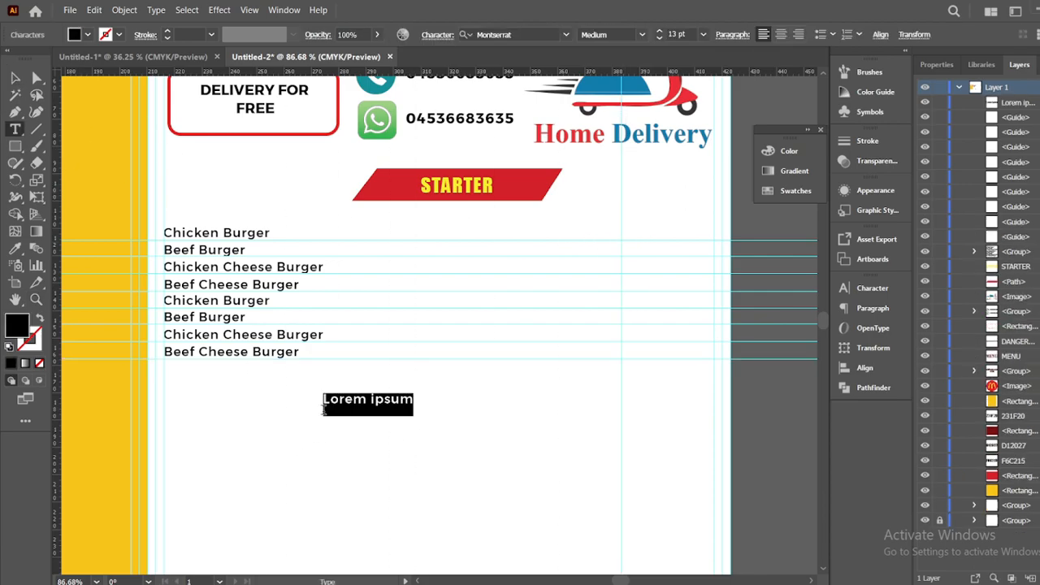
pyautogui.press('BackSpace')
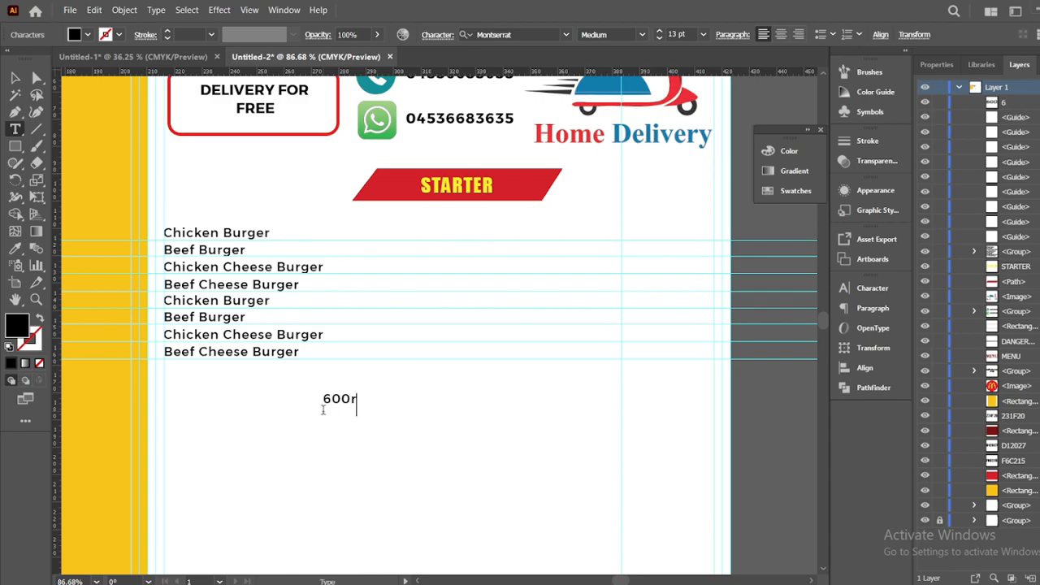
pyautogui.click(326, 446)
pyautogui.click(422, 418)
pyautogui.write('400rs')
pyautogui.click(391, 471)
pyautogui.press('BackSpace')
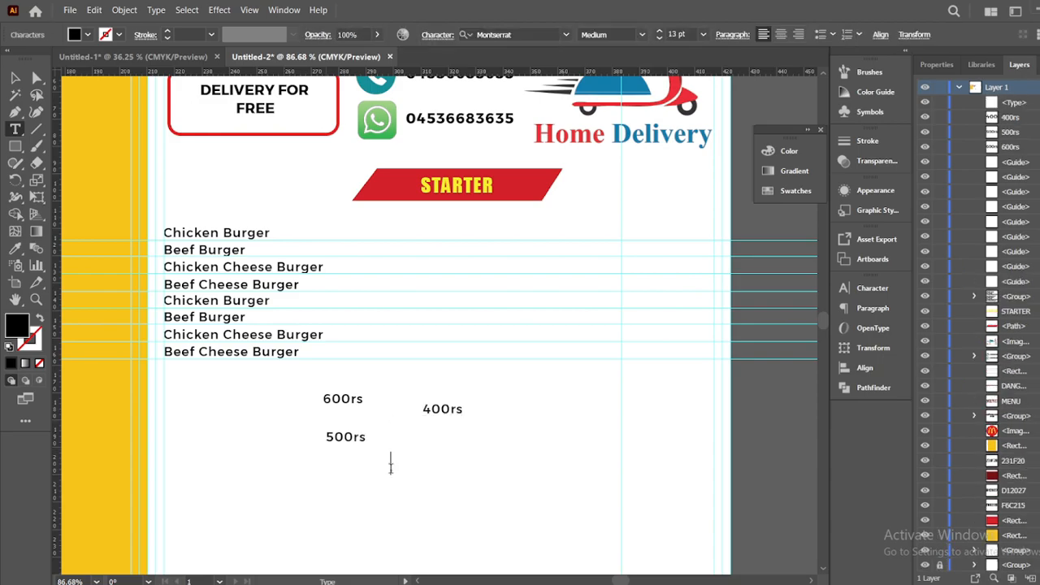
pyautogui.click(324, 493)
pyautogui.write('700rs')
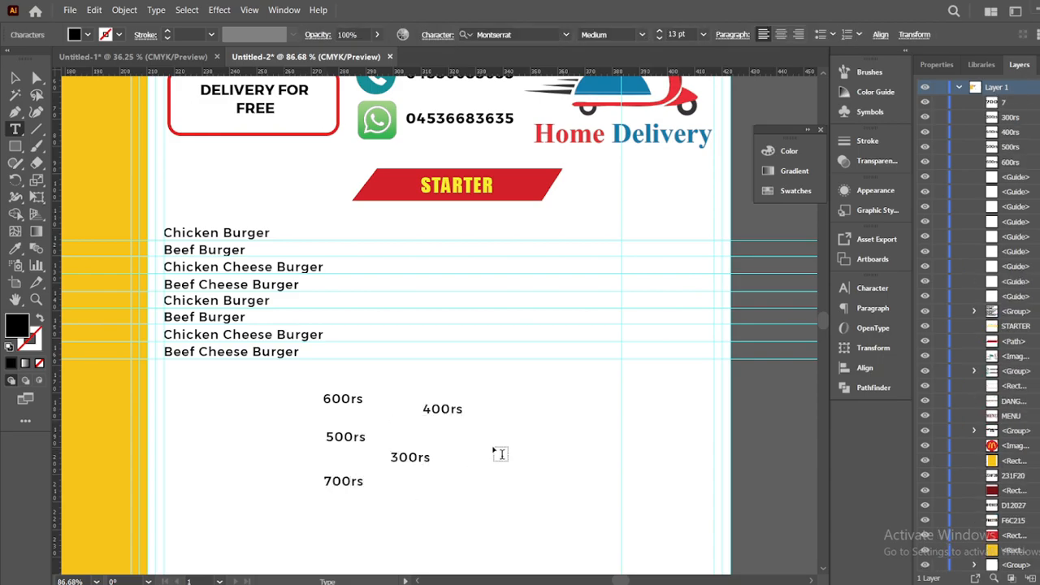
# Add the prices 350rs, 439rs and 299
pyautogui.click(493, 443)
pyautogui.press('BackSpace')
pyautogui.write('350rs')
pyautogui.click(457, 492)
pyautogui.write('439rs')
pyautogui.click(394, 492)
pyautogui.write('299rs')
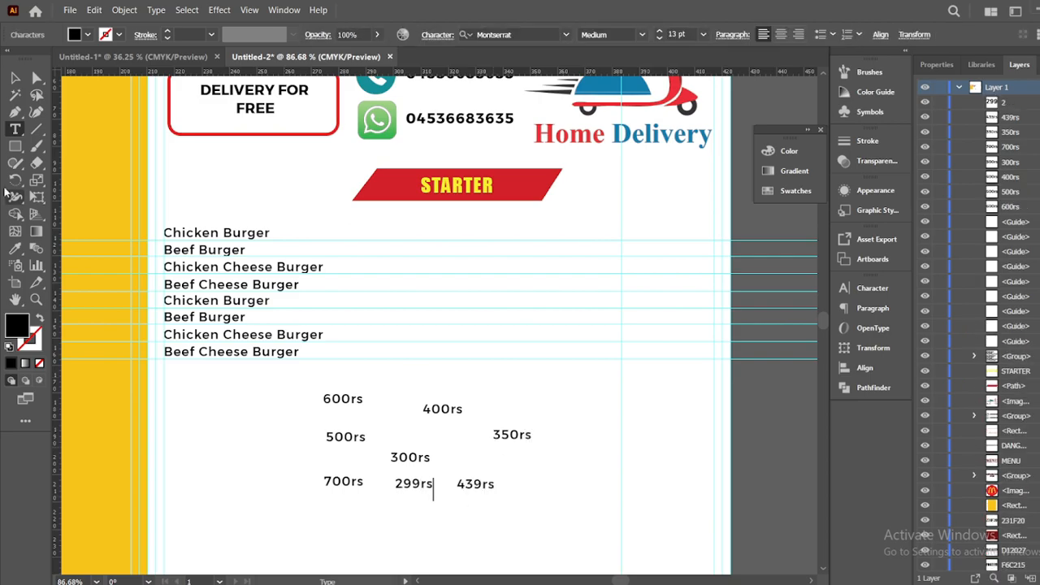
# Set all eight prices to Bold
pyautogui.click(14, 78)
pyautogui.click(527, 499)
pyautogui.moveTo(304, 378); pyautogui.dragTo(567, 512)
pyautogui.click(642, 36)
pyautogui.click(601, 238)
pyautogui.click(524, 500)
# Set 600rs tracking to 0 and copy its styling onto the other prices with the Eyedropper
pyautogui.click(358, 400)
pyautogui.click(872, 289)
pyautogui.doubleClick(786, 363)
pyautogui.write('0')
pyautogui.click(627, 378)
pyautogui.moveTo(439, 388); pyautogui.dragTo(500, 526)
pyautogui.moveTo(309, 436); pyautogui.dragTo(415, 517)
pyautogui.click(15, 249)
pyautogui.click(354, 399)
pyautogui.click(15, 79)
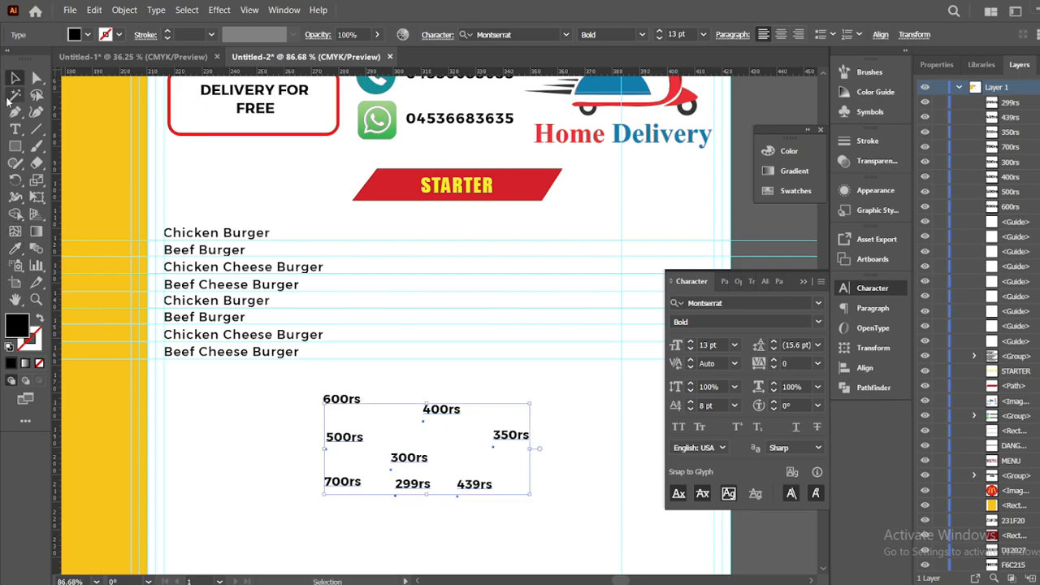
# Shrink the price text and place 600rs, 400rs and 350rs in the right-hand column
pyautogui.moveTo(342, 400); pyautogui.dragTo(373, 409)
pyautogui.moveTo(541, 566); pyautogui.dragTo(639, 236)
pyautogui.click(659, 38)
pyautogui.click(659, 38)
pyautogui.click(659, 38)
pyautogui.moveTo(443, 410); pyautogui.dragTo(638, 254)
pyautogui.moveTo(512, 435); pyautogui.dragTo(639, 273)
pyautogui.click(654, 405)
# Place 500rs, 300rs, 439rs, 299rs and 700rs down the price column
pyautogui.moveTo(346, 437); pyautogui.dragTo(639, 286)
pyautogui.moveTo(408, 465); pyautogui.dragTo(639, 307)
pyautogui.click(645, 379)
pyautogui.moveTo(482, 484); pyautogui.dragTo(639, 320)
pyautogui.moveTo(411, 484); pyautogui.dragTo(640, 335)
pyautogui.click(477, 481)
pyautogui.moveTo(346, 486); pyautogui.dragTo(636, 365)
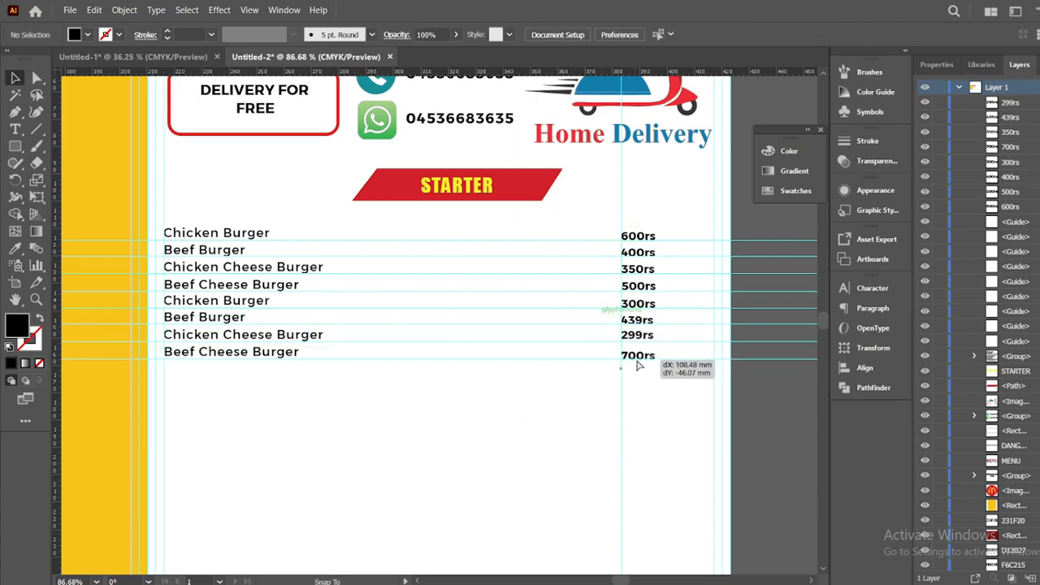
pyautogui.click(650, 335)
pyautogui.click(656, 386)
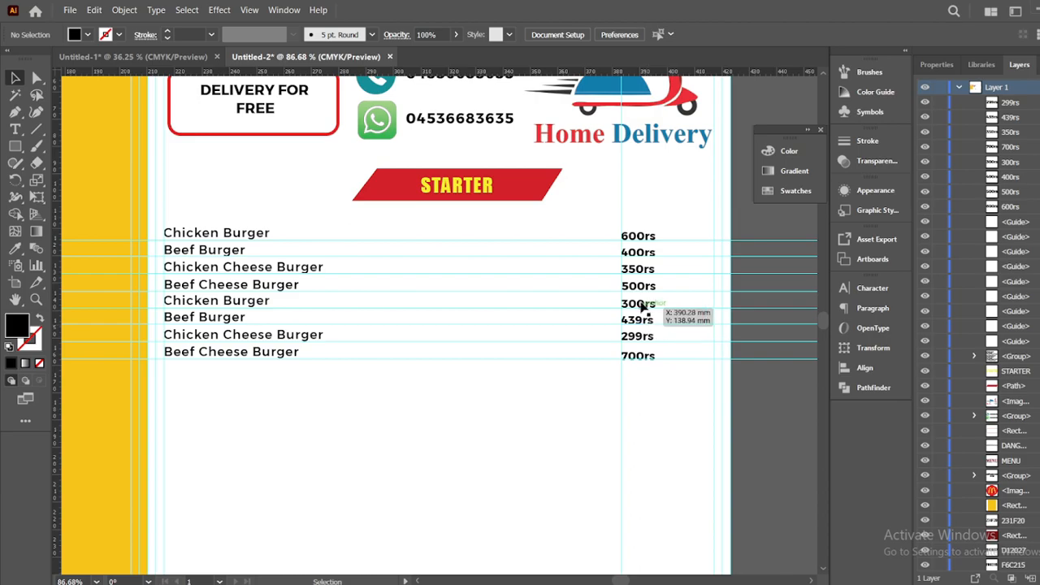
pyautogui.keyDown('shift'); pyautogui.click(641, 242); pyautogui.keyUp('shift')
# Delete the horizontal and vertical guides
pyautogui.moveTo(535, 238); pyautogui.dragTo(542, 390)
pyautogui.press('Delete')
pyautogui.moveTo(653, 183); pyautogui.dragTo(608, 210)
pyautogui.press('Delete')
# Nudge 700rs up into line with Beef Cheese Burger
pyautogui.moveTo(342, 367); pyautogui.dragTo(673, 395)
pyautogui.click(674, 395)
pyautogui.click(653, 354)
pyautogui.press('Up')
pyautogui.press('Up')
pyautogui.press('Up')
pyautogui.click(641, 384)
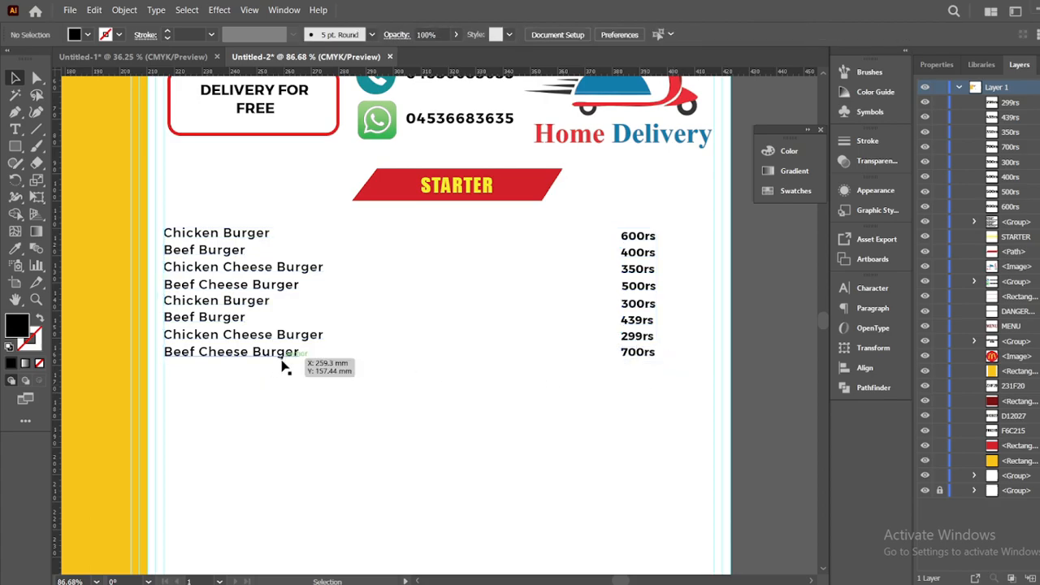
pyautogui.click(645, 354)
pyautogui.click(665, 381)
# Group the eight prices with the burger names into one block
pyautogui.moveTo(591, 220); pyautogui.dragTo(677, 379)
pyautogui.moveTo(183, 209); pyautogui.dragTo(385, 348)
pyautogui.hotkey('ctrl', 'g')
pyautogui.click(343, 417)
pyautogui.press('z')
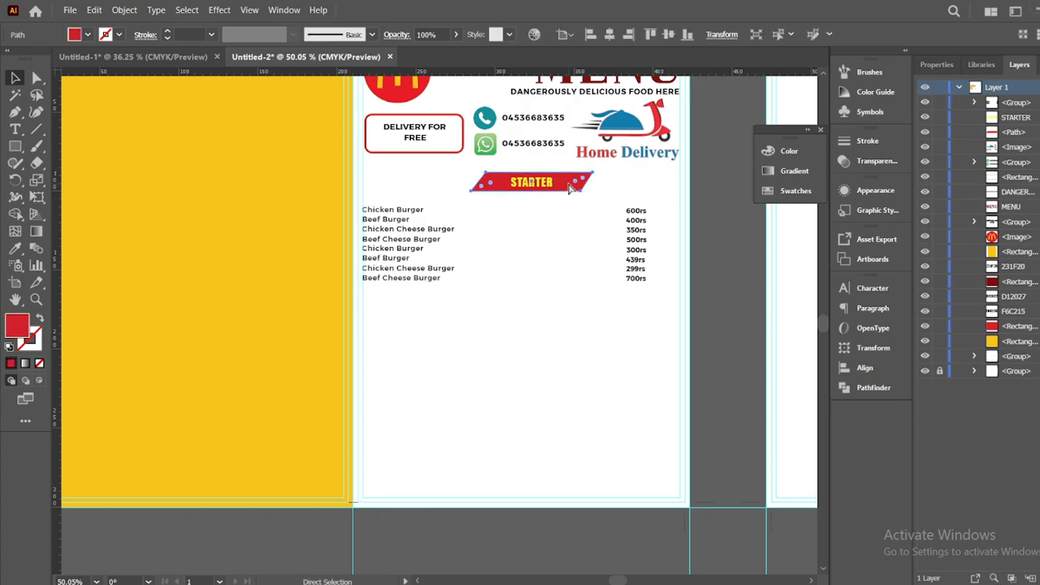
# Duplicate the red banner below the list and add Burgers text in STARTER's yellow style
pyautogui.moveTo(568, 184); pyautogui.dragTo(562, 311)
pyautogui.click(724, 104)
pyautogui.click(15, 129)
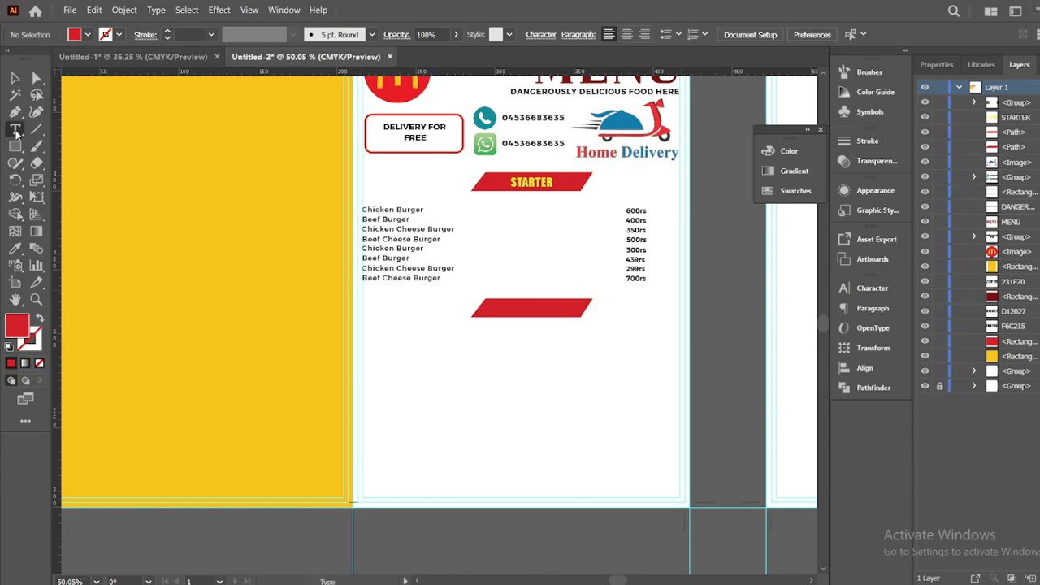
pyautogui.click(442, 393)
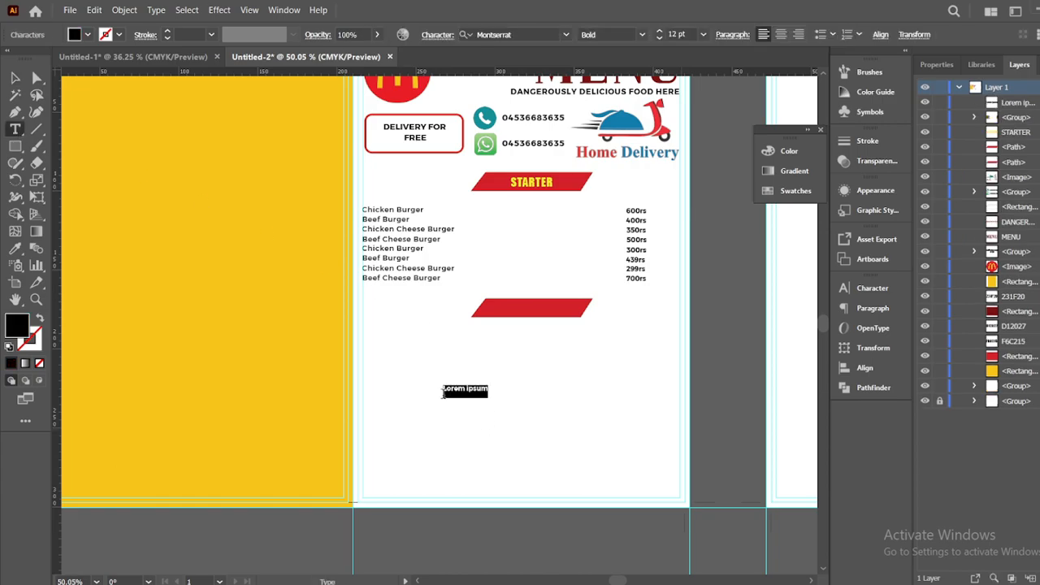
pyautogui.press('BackSpace')
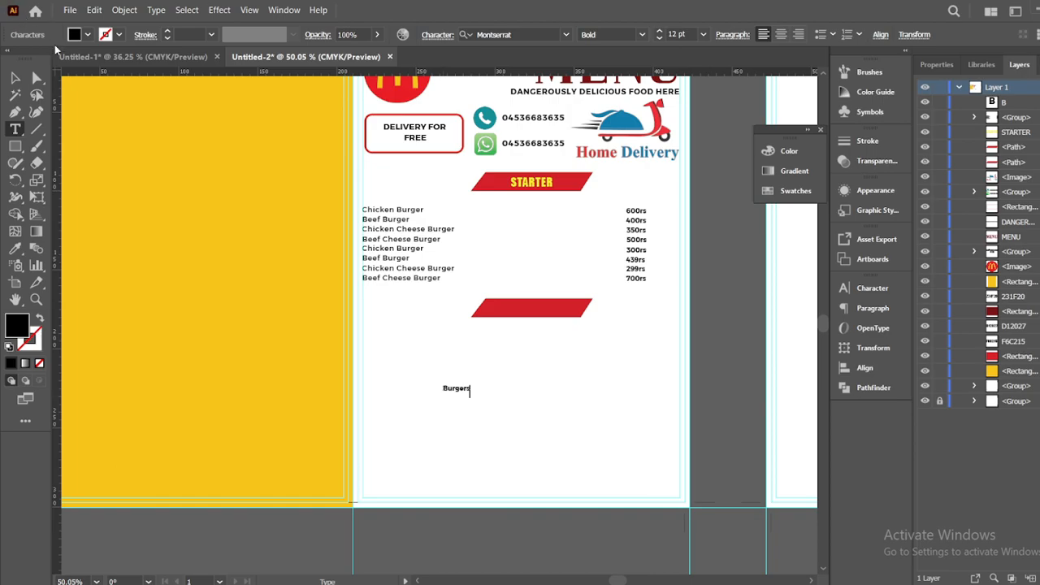
pyautogui.click(14, 77)
pyautogui.click(14, 251)
pyautogui.click(547, 181)
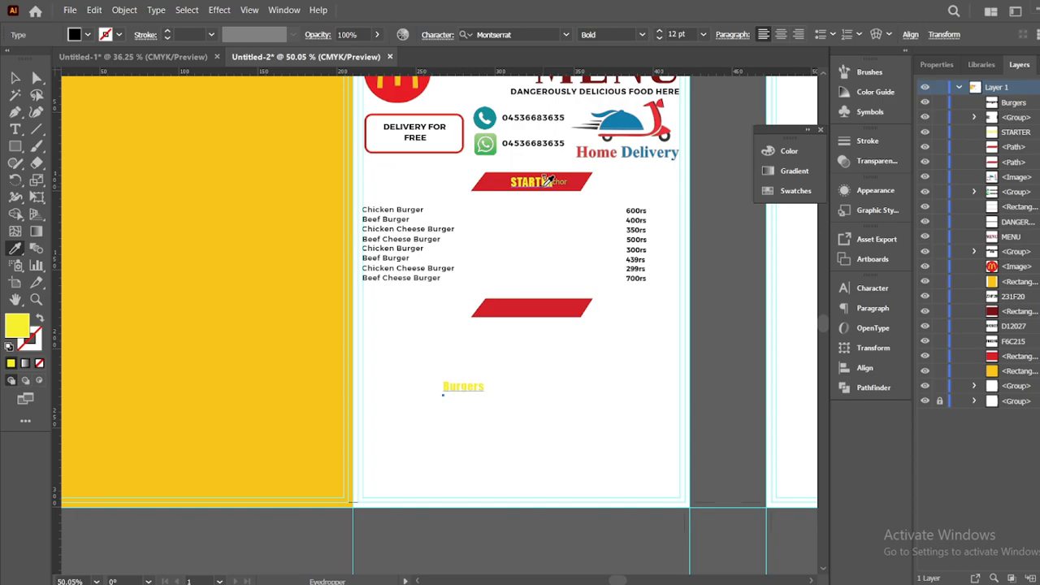
# Tilt the heading, retype it as BURGERS and centre it horizontally on the new banner
pyautogui.click(14, 77)
pyautogui.click(459, 387)
pyautogui.moveTo(488, 379); pyautogui.dragTo(520, 340)
pyautogui.moveTo(489, 393)
pyautogui.mouseDown()
pyautogui.moveTo(536, 313)
pyautogui.moveTo(528, 361)
pyautogui.moveTo(529, 323)
pyautogui.moveTo(478, 390)
pyautogui.mouseUp()
pyautogui.click(483, 390)
pyautogui.click(15, 130)
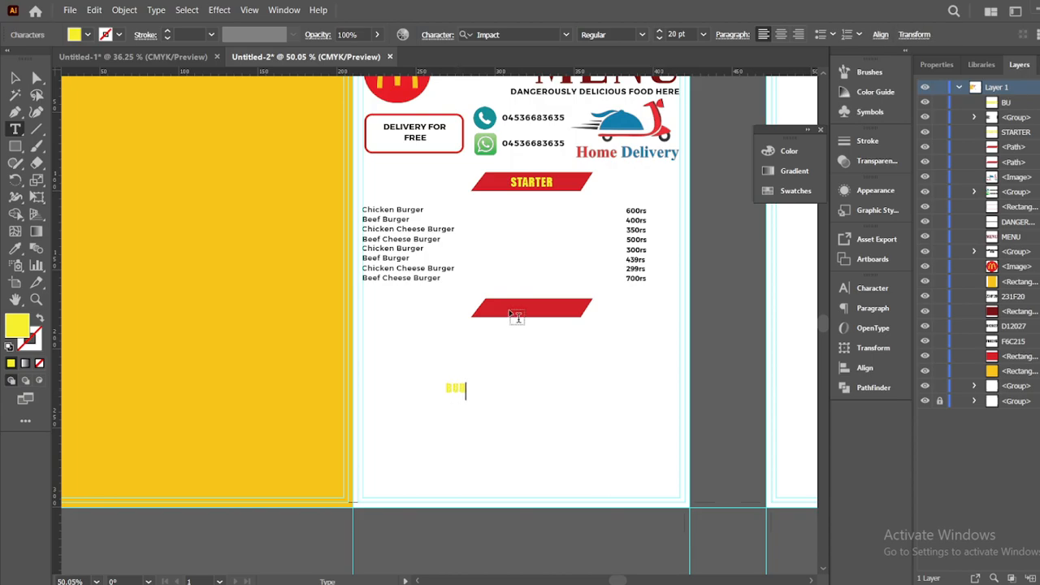
pyautogui.click(14, 77)
pyautogui.moveTo(470, 428); pyautogui.dragTo(505, 278)
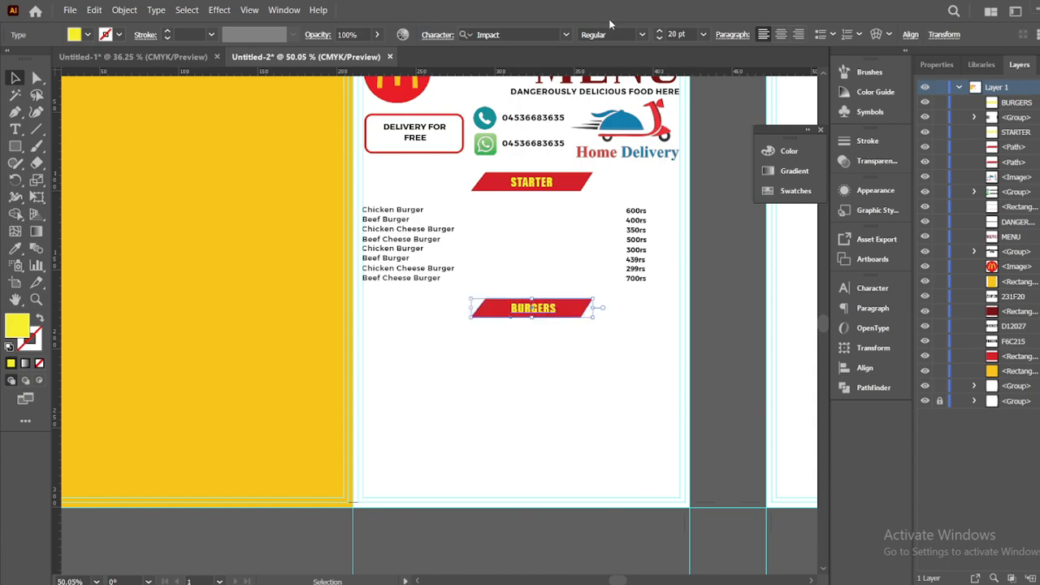
pyautogui.click(482, 36)
pyautogui.click(564, 355)
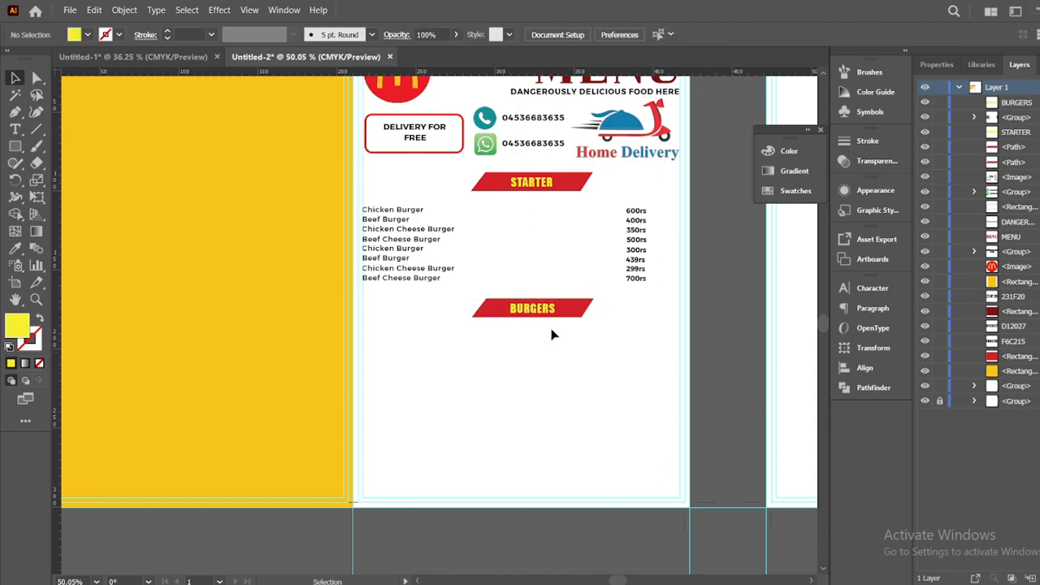
# Select the STARTER item names and prices and duplicate them straight down beneath BURGERS
pyautogui.click(397, 211)
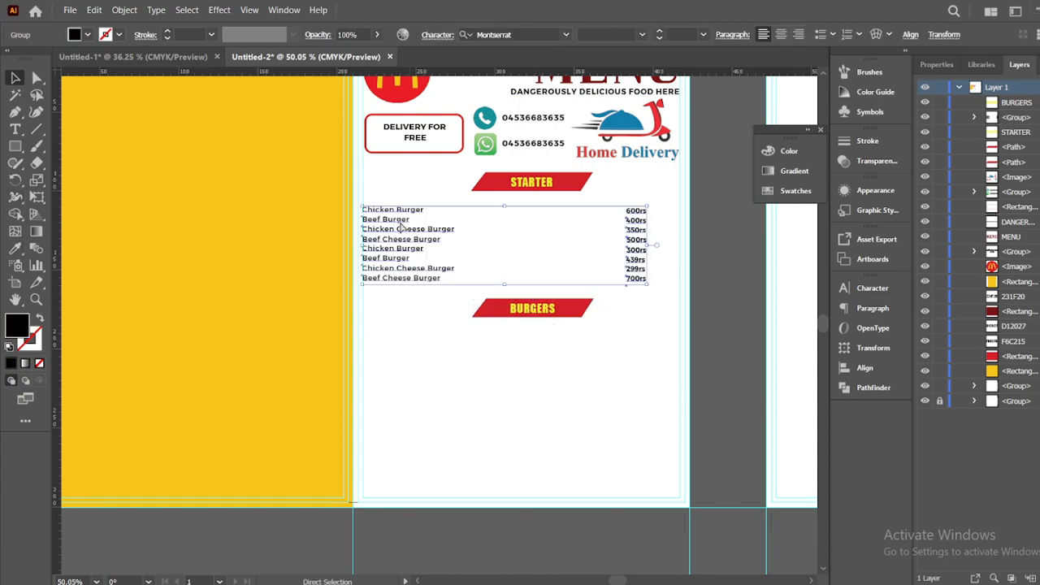
pyautogui.keyDown('shift'); pyautogui.click(404, 236); pyautogui.keyUp('shift')
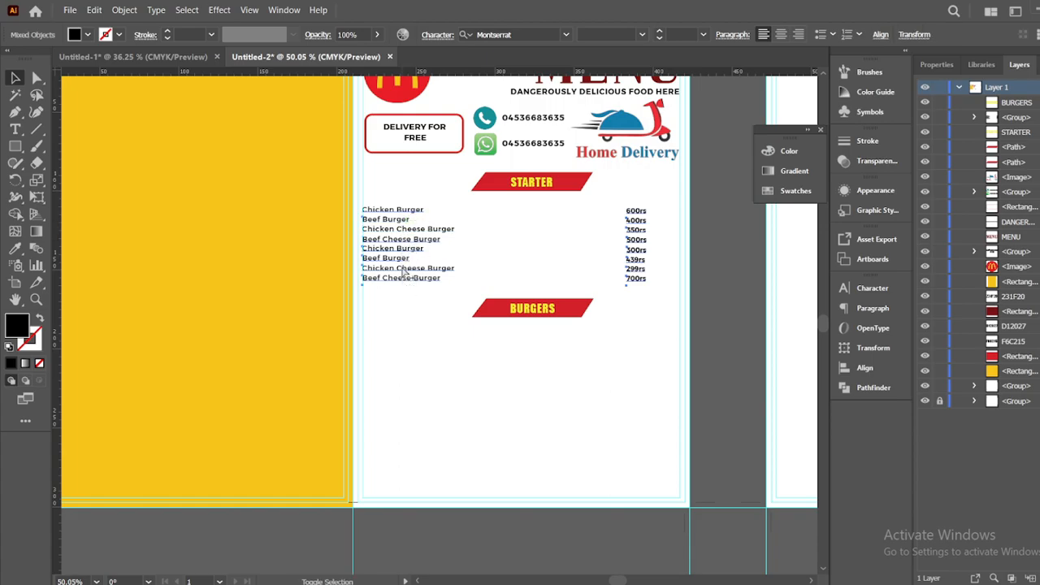
pyautogui.keyDown('shift'); pyautogui.click(393, 278); pyautogui.keyUp('shift')
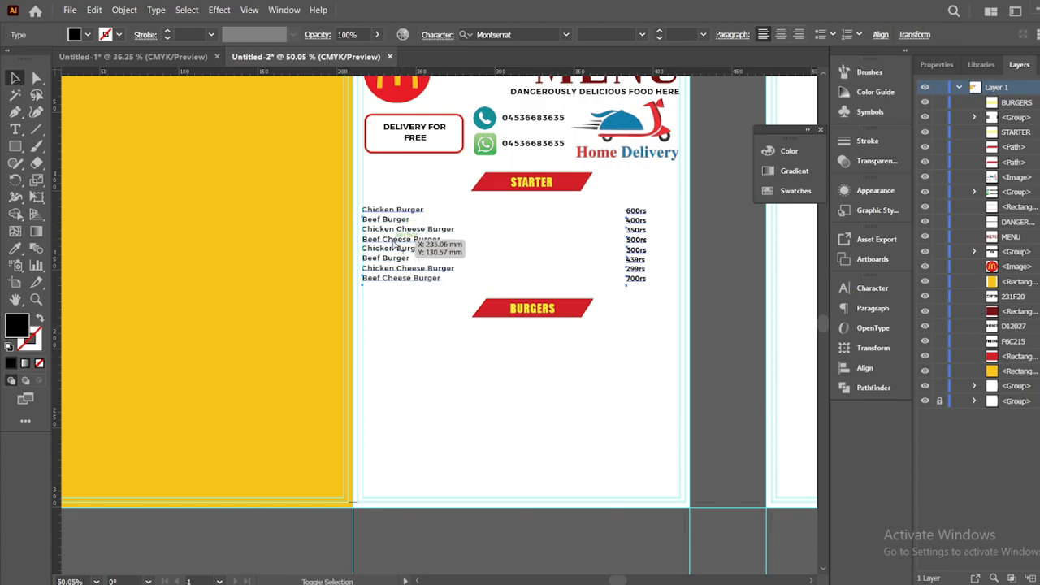
pyautogui.moveTo(392, 240); pyautogui.dragTo(398, 369)
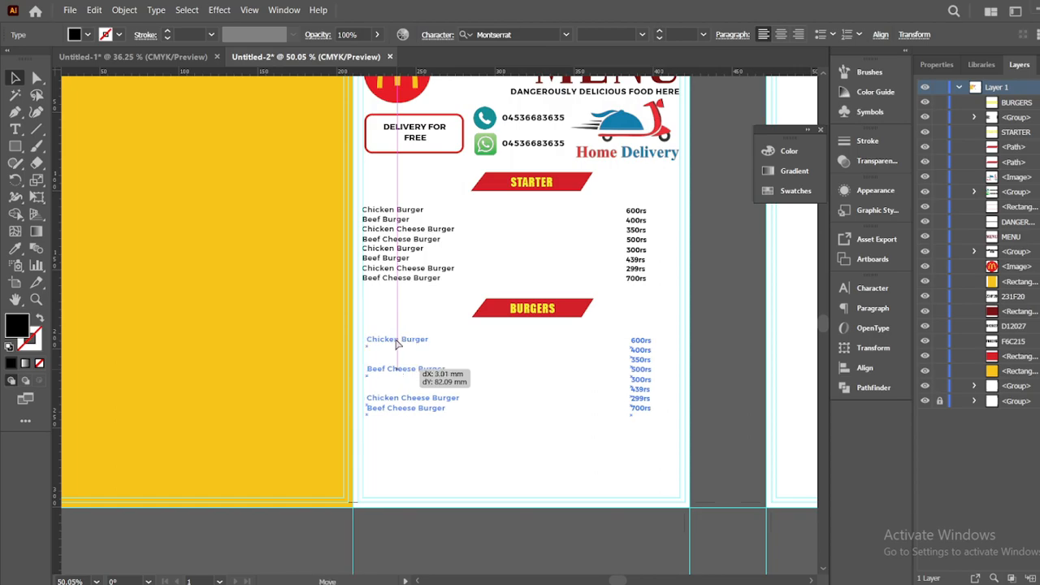
pyautogui.hotkey('ctrl', 'z')
pyautogui.click(388, 323)
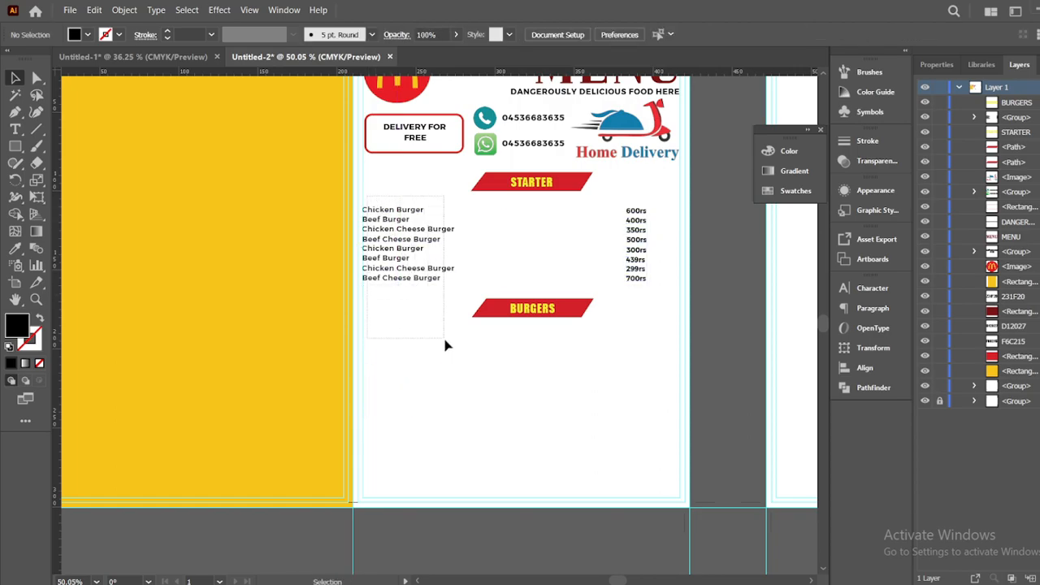
pyautogui.moveTo(447, 346); pyautogui.dragTo(446, 346)
pyautogui.press('a')
pyautogui.moveTo(440, 232); pyautogui.dragTo(439, 357)
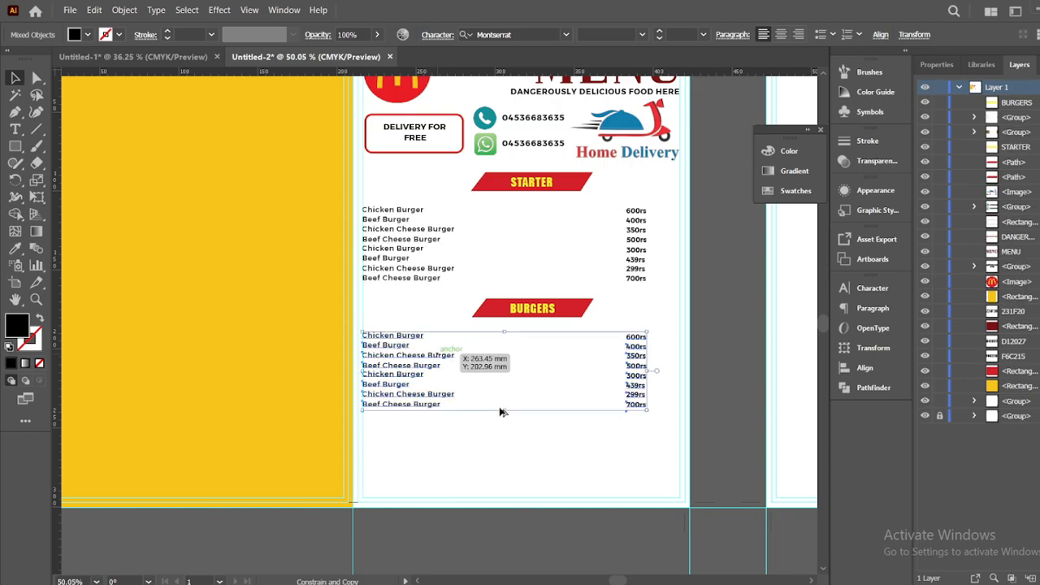
pyautogui.click(539, 415)
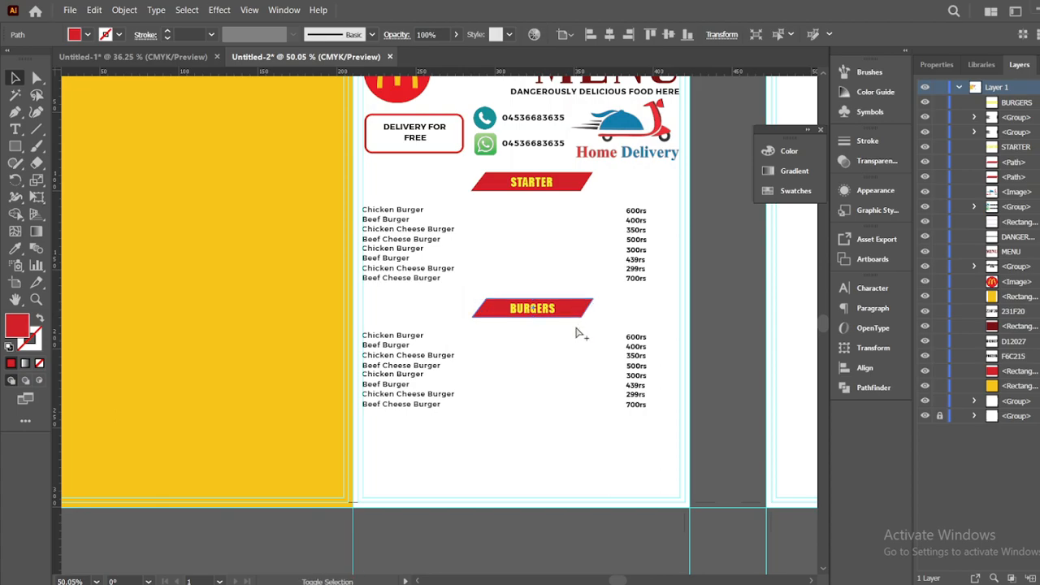
# Duplicate the red banner below the burger list and place a SALADS heading on it
pyautogui.moveTo(572, 324); pyautogui.dragTo(571, 444)
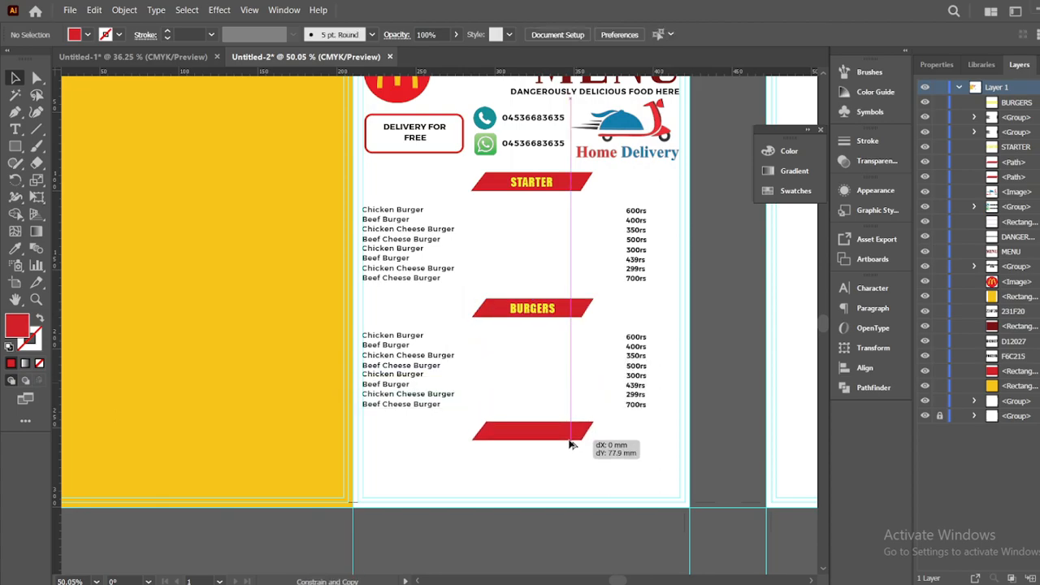
pyautogui.press('t')
pyautogui.click(165, 220)
pyautogui.write('SALADS')
pyautogui.click(16, 78)
pyautogui.moveTo(189, 218); pyautogui.dragTo(536, 442)
pyautogui.click(430, 337)
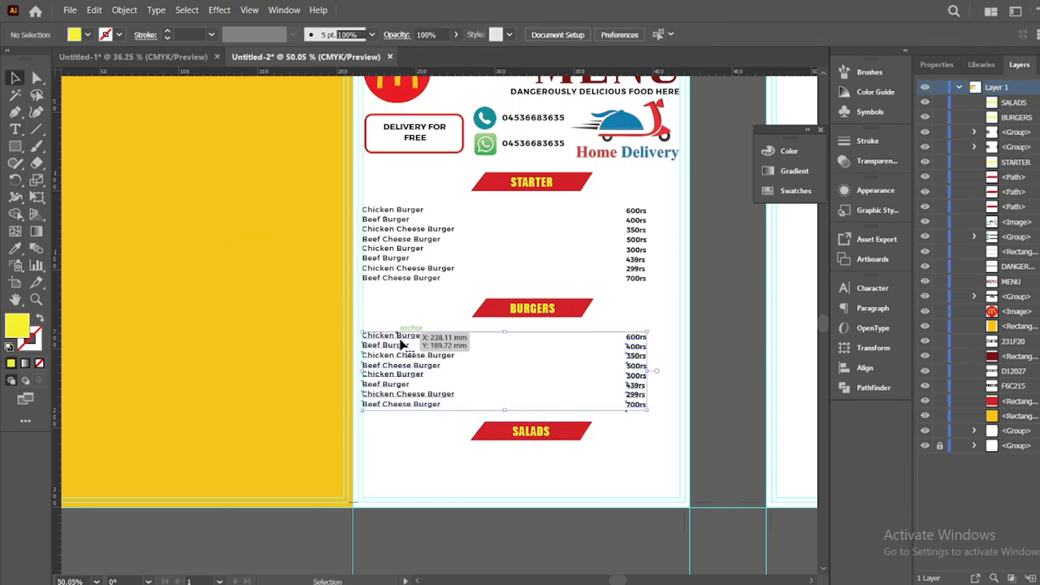
# Ungroup the burger item-name list
pyautogui.rightClick(476, 368)
pyautogui.click(526, 252)
pyautogui.moveTo(654, 323); pyautogui.dragTo(479, 366)
pyautogui.moveTo(378, 357); pyautogui.dragTo(377, 356)
pyautogui.click(418, 343)
pyautogui.click(424, 336)
pyautogui.click(406, 325)
pyautogui.click(413, 335)
pyautogui.rightClick(418, 362)
pyautogui.click(469, 250)
# Copy the top four burger rows with prices below the SALADS banner
pyautogui.moveTo(655, 408); pyautogui.dragTo(634, 333)
pyautogui.rightClick(640, 358)
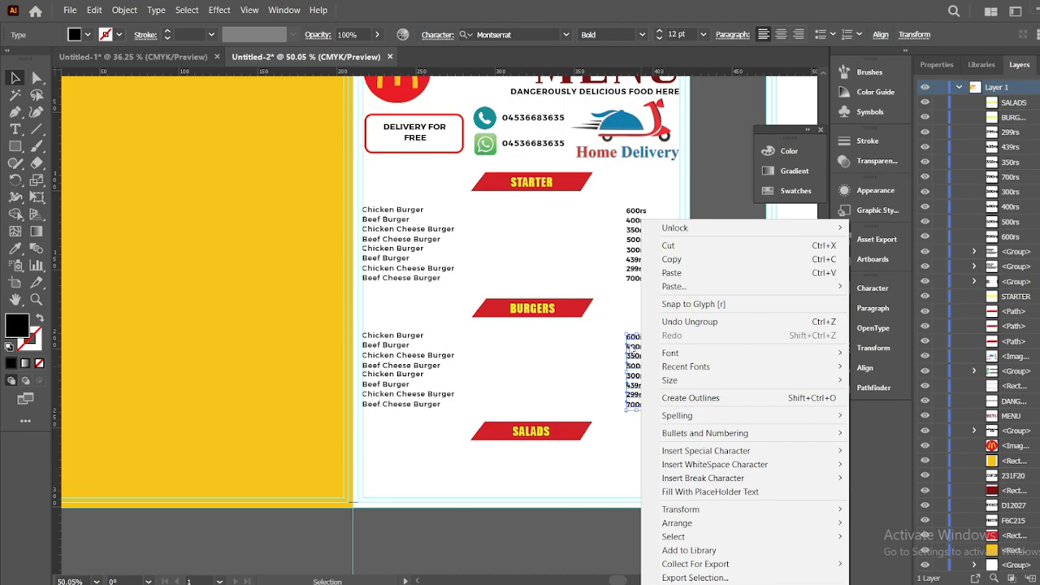
pyautogui.rightClick(630, 349)
pyautogui.click(573, 364)
pyautogui.moveTo(392, 326); pyautogui.dragTo(431, 361)
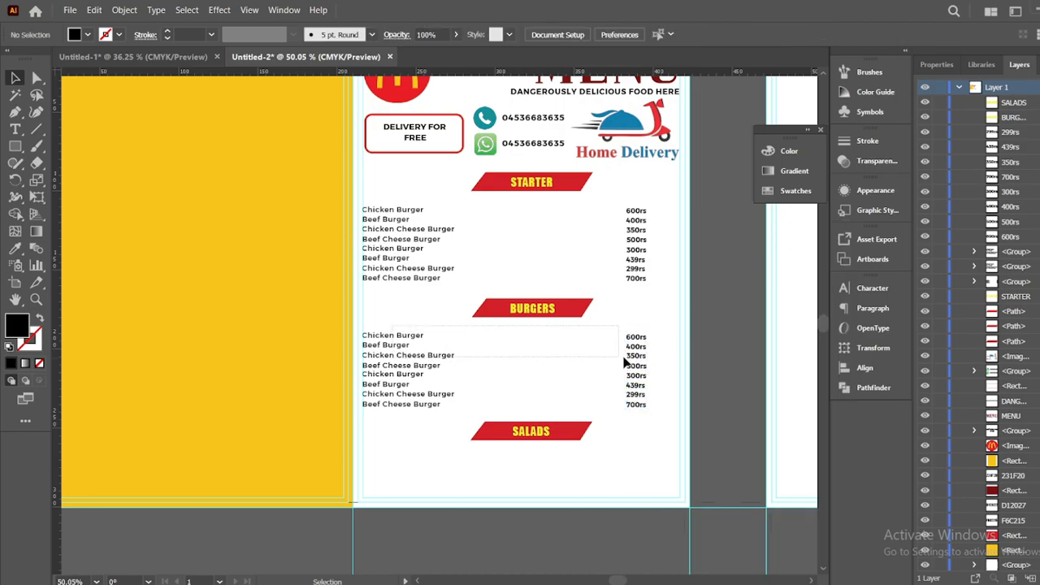
pyautogui.moveTo(660, 363); pyautogui.dragTo(656, 365)
pyautogui.click(657, 365)
pyautogui.moveTo(378, 356); pyautogui.dragTo(379, 359)
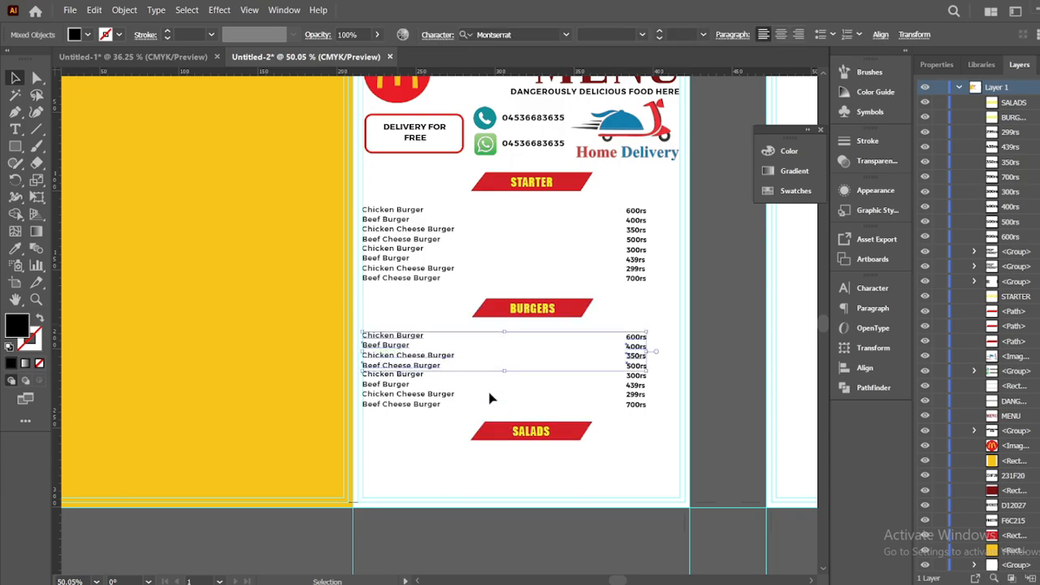
pyautogui.moveTo(452, 373); pyautogui.dragTo(452, 492)
pyautogui.click(480, 525)
# Copy the 700rs price into the SALADS price column
pyautogui.click(636, 406)
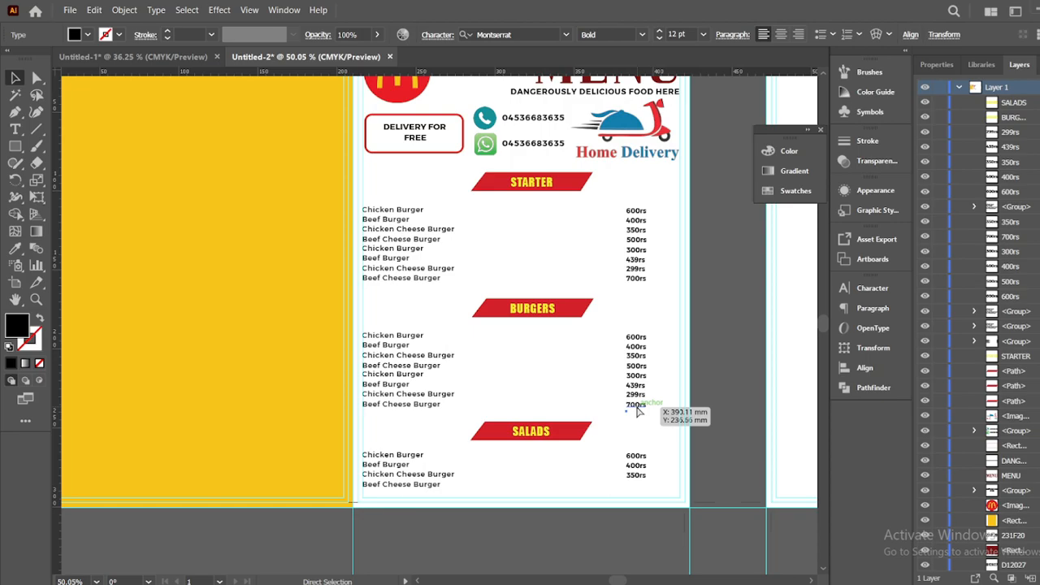
pyautogui.hotkey('ctrl', 'c')
pyautogui.hotkey('ctrl', 'v')
pyautogui.moveTo(441, 324); pyautogui.dragTo(638, 485)
pyautogui.click(630, 537)
# Group the burger item names and prices back together
pyautogui.moveTo(380, 314); pyautogui.dragTo(439, 414)
pyautogui.moveTo(614, 324); pyautogui.dragTo(645, 472)
pyautogui.rightClick(637, 392)
pyautogui.click(676, 281)
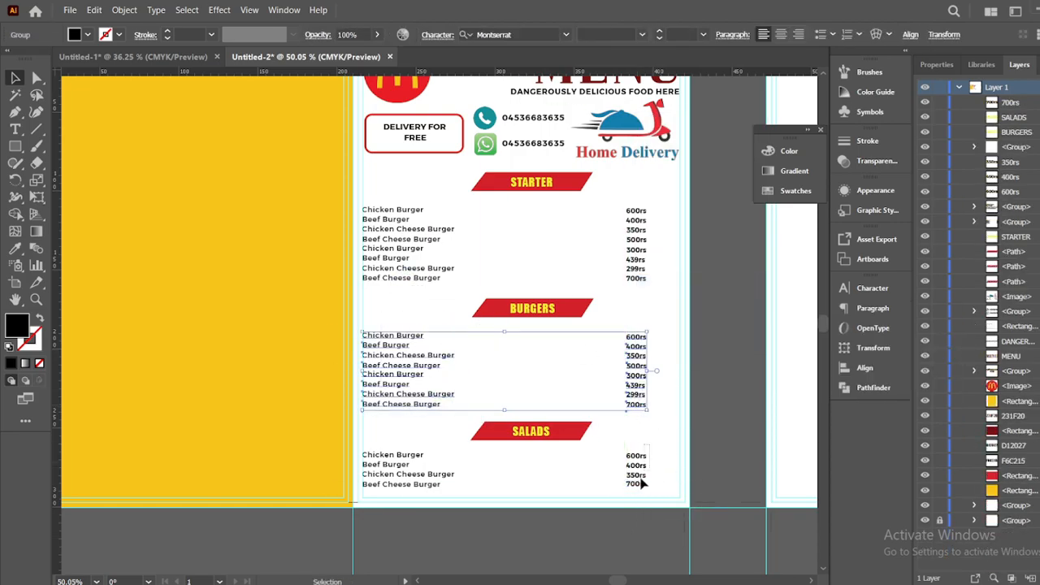
pyautogui.moveTo(645, 471); pyautogui.dragTo(533, 485)
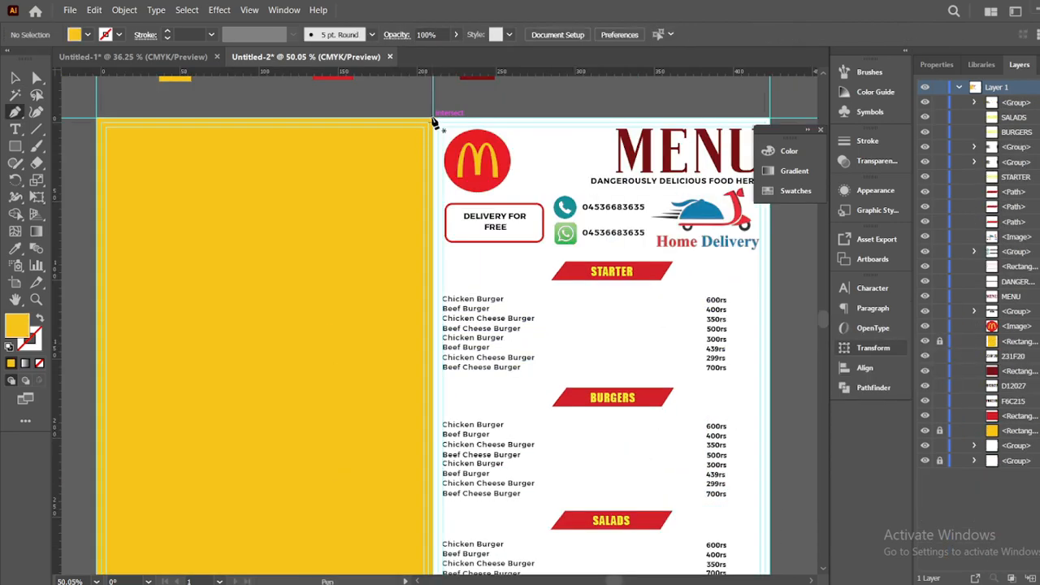
# Start a curved pen path across the yellow panel, then undo it
pyautogui.click(432, 120)
pyautogui.moveTo(229, 310); pyautogui.dragTo(67, 460)
pyautogui.click(147, 389)
pyautogui.hotkey('ctrl', 'z')
pyautogui.hotkey('ctrl', 'z')
pyautogui.moveTo(137, 393); pyautogui.dragTo(100, 465)
pyautogui.hotkey('ctrl', 'z')
pyautogui.hotkey('ctrl', 'z')
pyautogui.hotkey('ctrl', 'z')
# Draw a closed wave path from the panel's top-right corner down to its left edge
pyautogui.click(474, 121)
pyautogui.hotkey('ctrl', 'z')
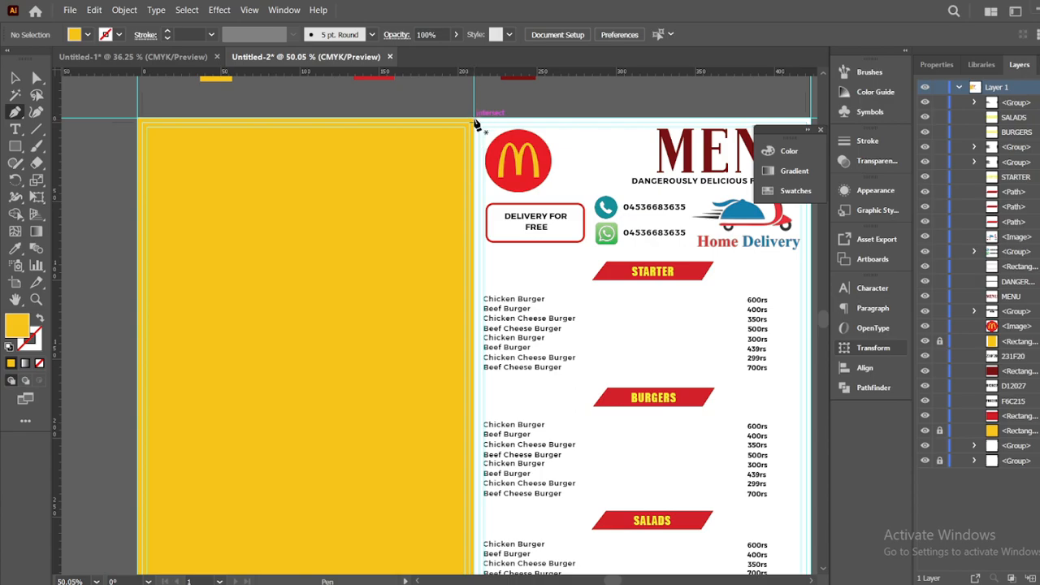
pyautogui.click(474, 122)
pyautogui.moveTo(294, 317); pyautogui.dragTo(176, 393)
pyautogui.click(293, 316)
pyautogui.moveTo(138, 428); pyautogui.dragTo(93, 481)
pyautogui.click(136, 429)
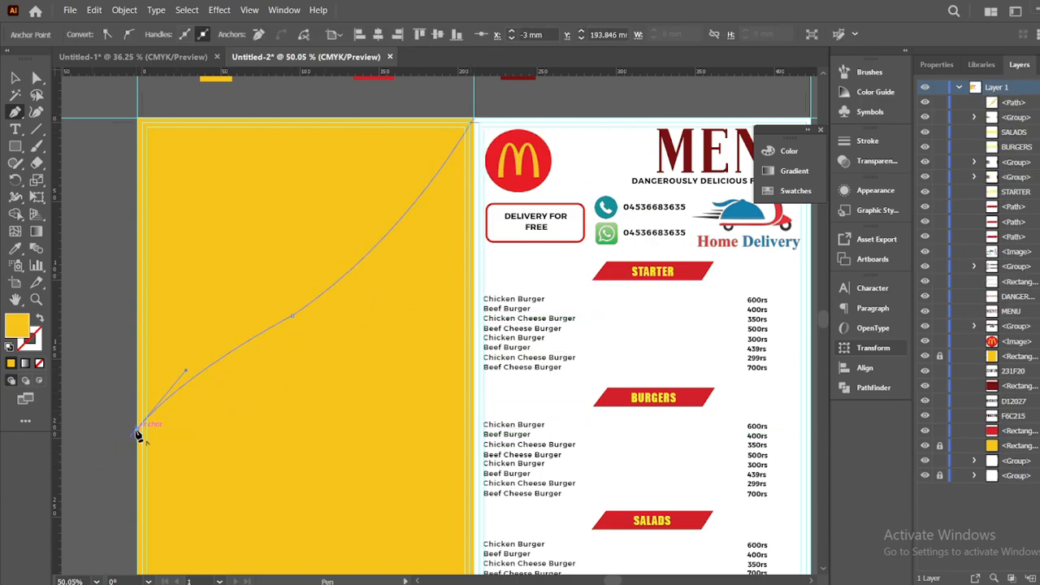
pyautogui.click(475, 121)
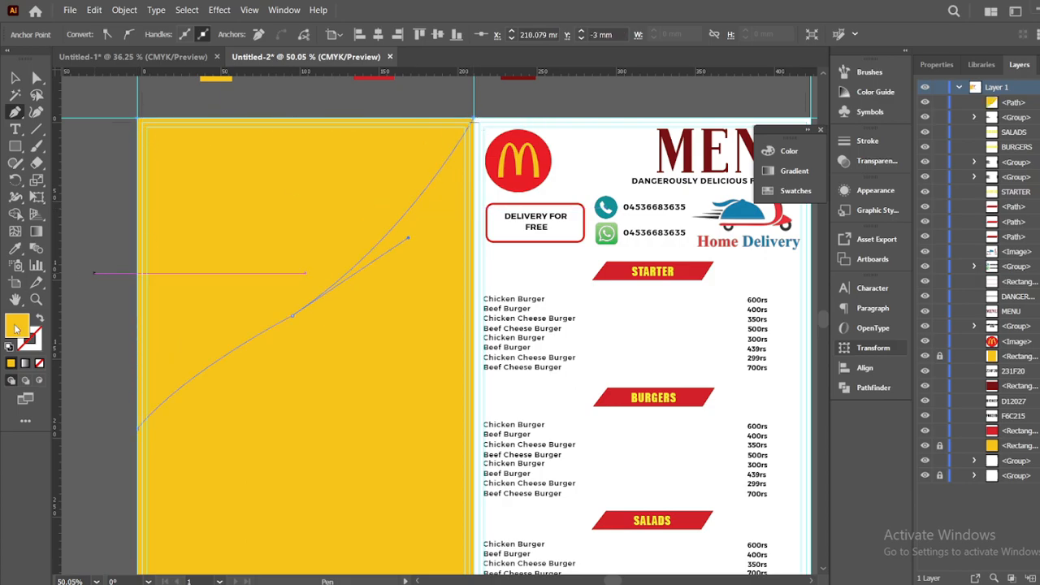
# Fill the wave shape with dark grey
pyautogui.doubleClick(18, 321)
pyautogui.moveTo(654, 258); pyautogui.dragTo(653, 347)
pyautogui.click(989, 218)
pyautogui.click(305, 456)
pyautogui.moveTo(305, 465); pyautogui.dragTo(280, 450)
# Adjust the wave's anchor points to reshape the curve, then duplicate it lower down
pyautogui.click(37, 79)
pyautogui.click(200, 298)
pyautogui.moveTo(113, 413); pyautogui.dragTo(113, 347)
pyautogui.moveTo(268, 298); pyautogui.dragTo(151, 10)
pyautogui.click(114, 402)
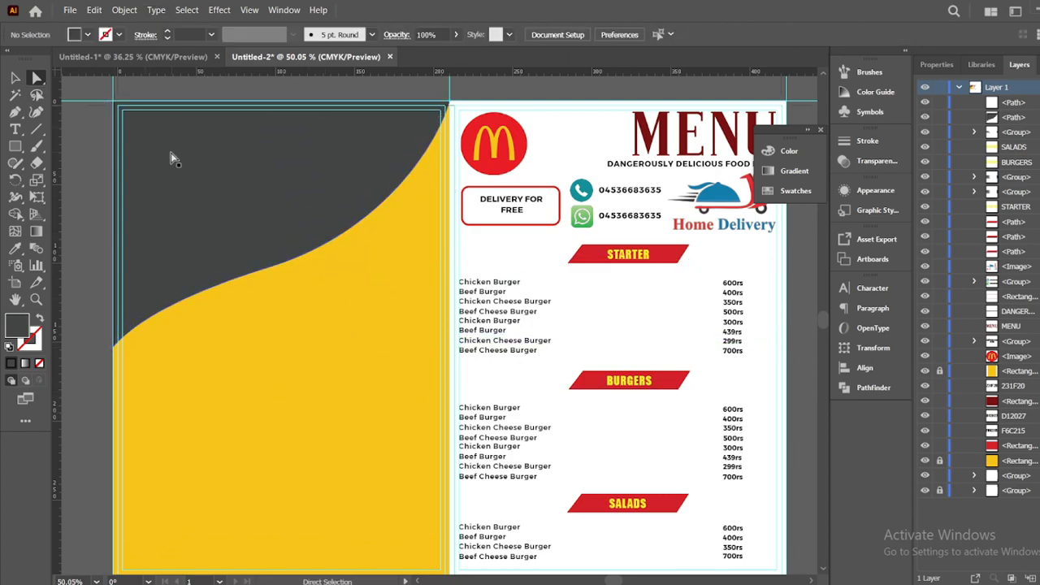
pyautogui.moveTo(180, 203); pyautogui.dragTo(303, 436)
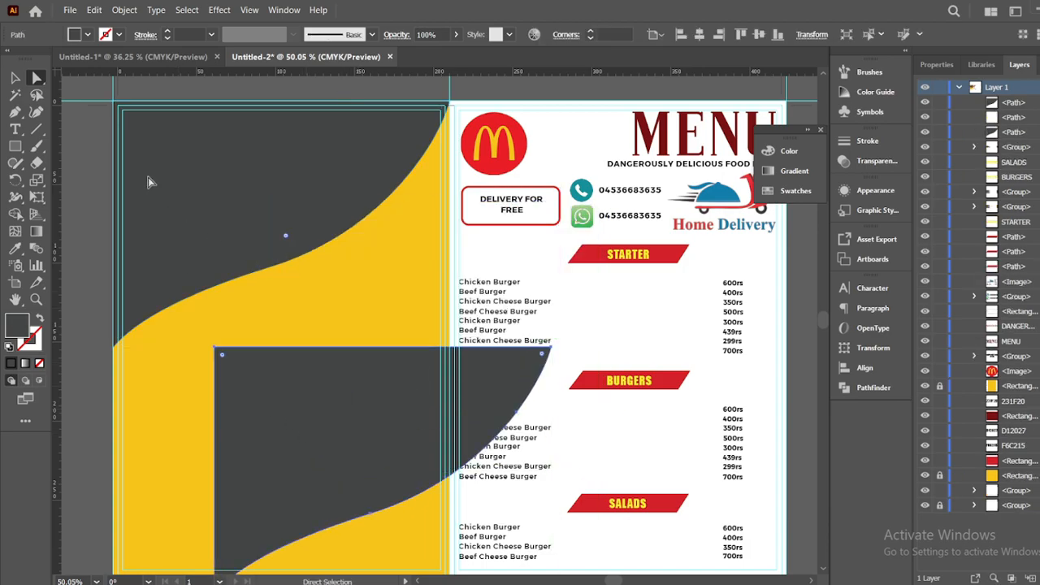
pyautogui.click(70, 10)
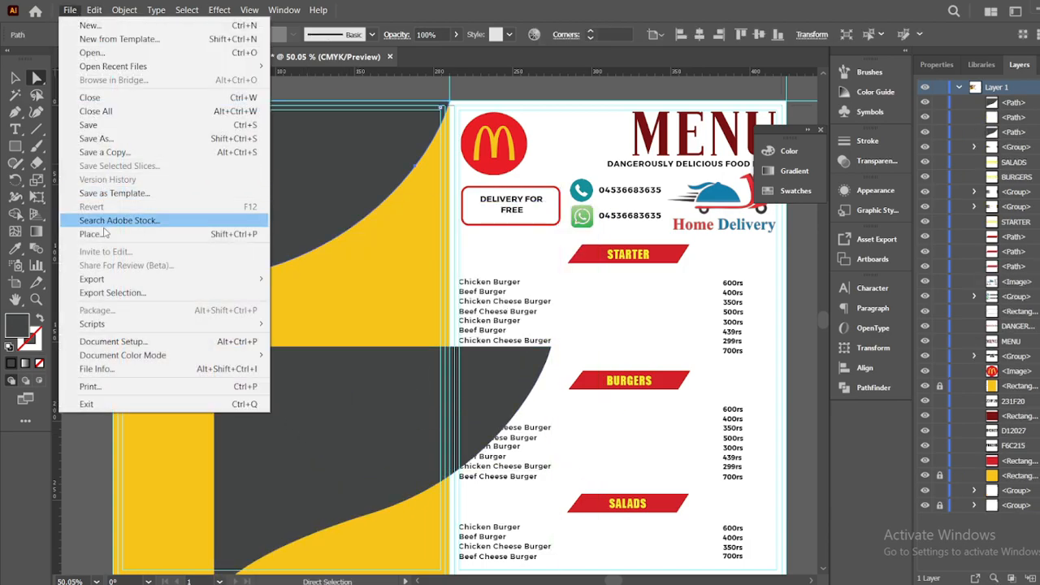
# Place the Big Mac photo at the panel's top-left and enlarge it
pyautogui.click(91, 234)
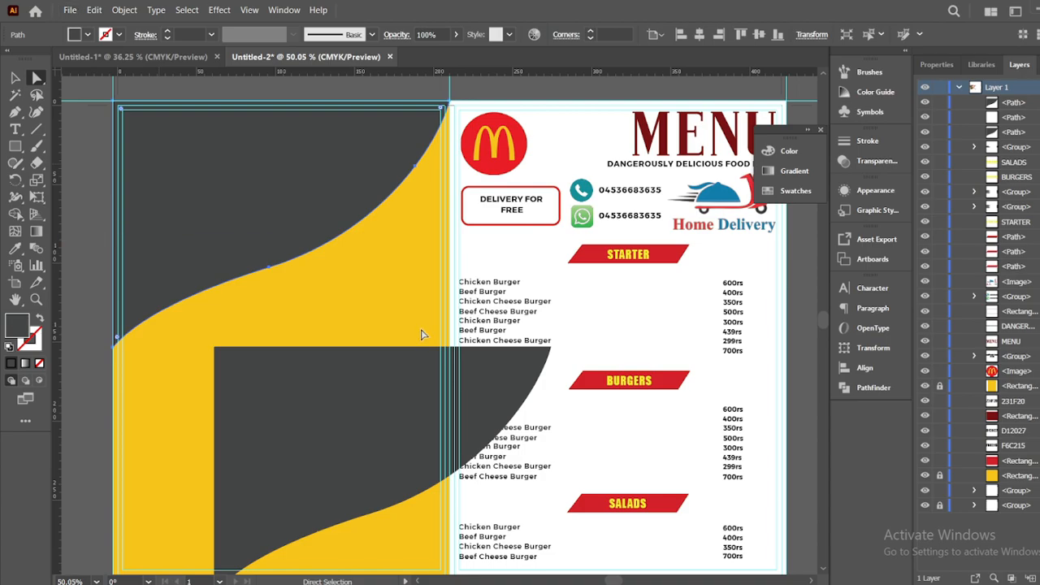
pyautogui.click(410, 329)
pyautogui.moveTo(257, 217)
pyautogui.mouseDown()
pyautogui.moveTo(319, 219)
pyautogui.moveTo(270, 213)
pyautogui.mouseUp()
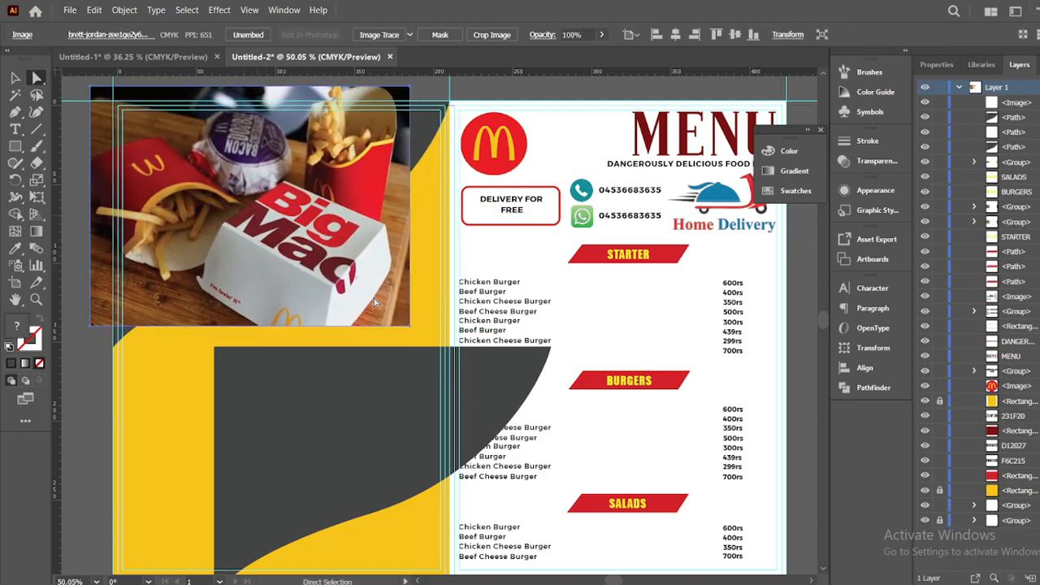
pyautogui.click(15, 78)
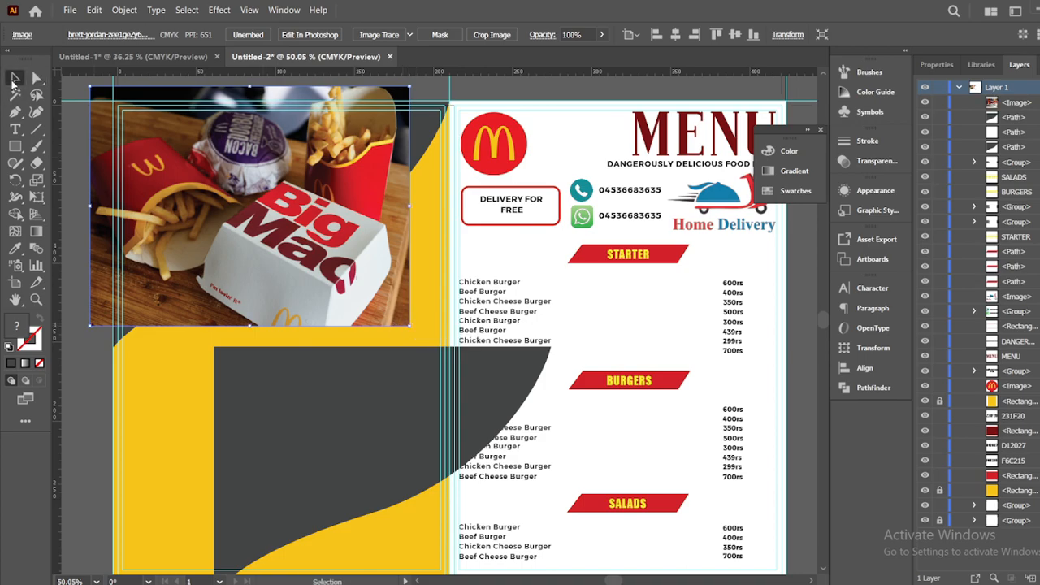
pyautogui.moveTo(413, 329); pyautogui.dragTo(440, 349)
pyautogui.moveTo(338, 288); pyautogui.dragTo(435, 250)
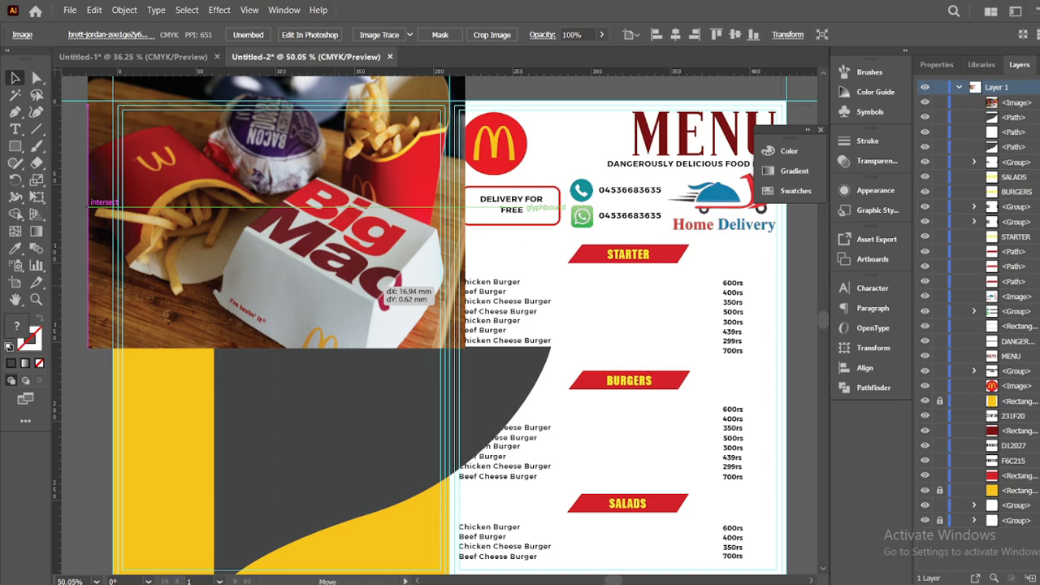
# Move the photo beneath the wave shape in Layers and make a clipping mask
pyautogui.moveTo(1030, 104); pyautogui.dragTo(1034, 130)
pyautogui.click(1036, 119)
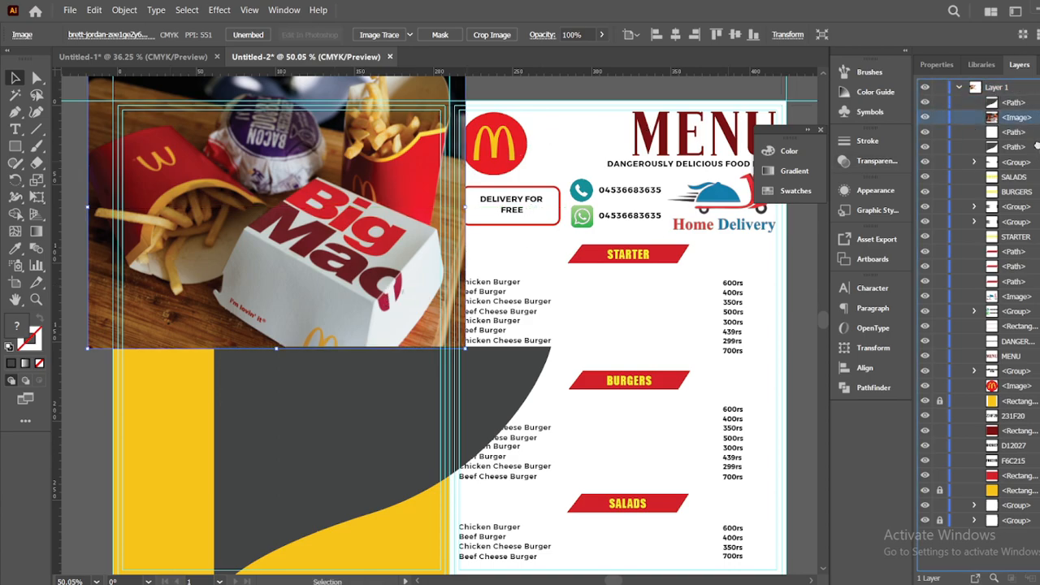
pyautogui.moveTo(1037, 155); pyautogui.dragTo(1037, 156)
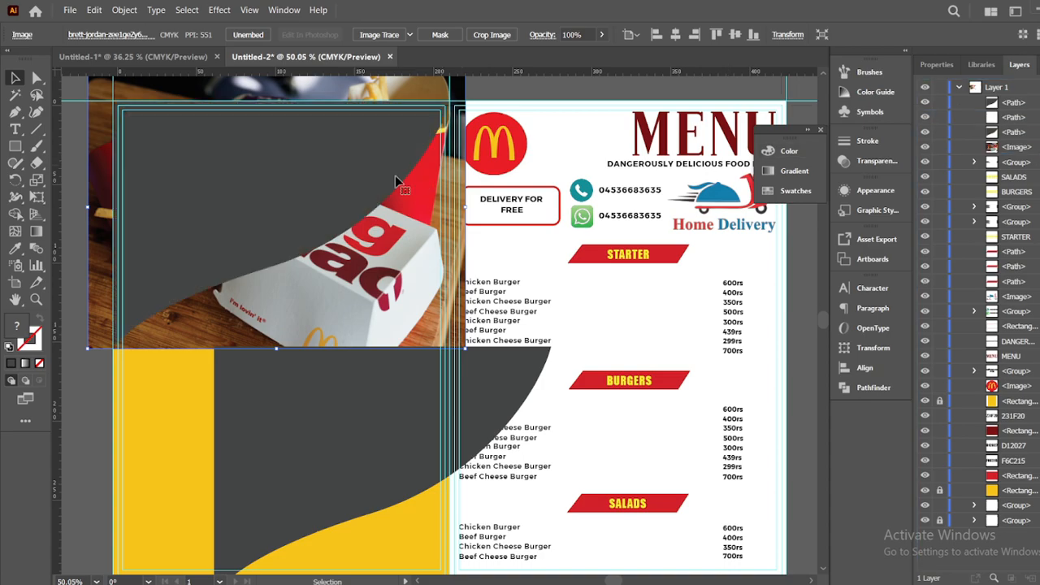
pyautogui.keyDown('shift'); pyautogui.click(325, 183); pyautogui.keyUp('shift')
pyautogui.rightClick(324, 184)
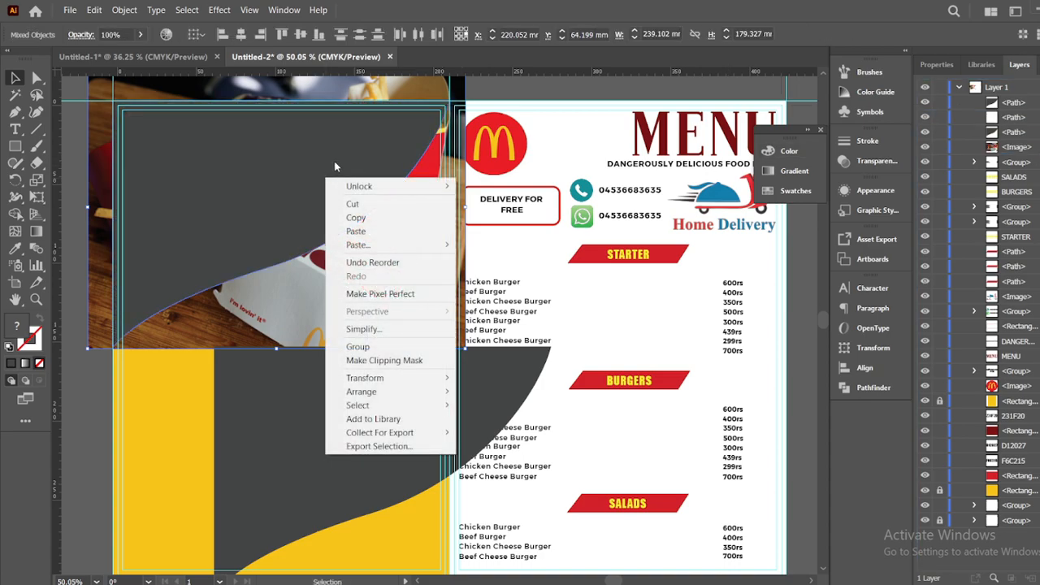
pyautogui.click(398, 360)
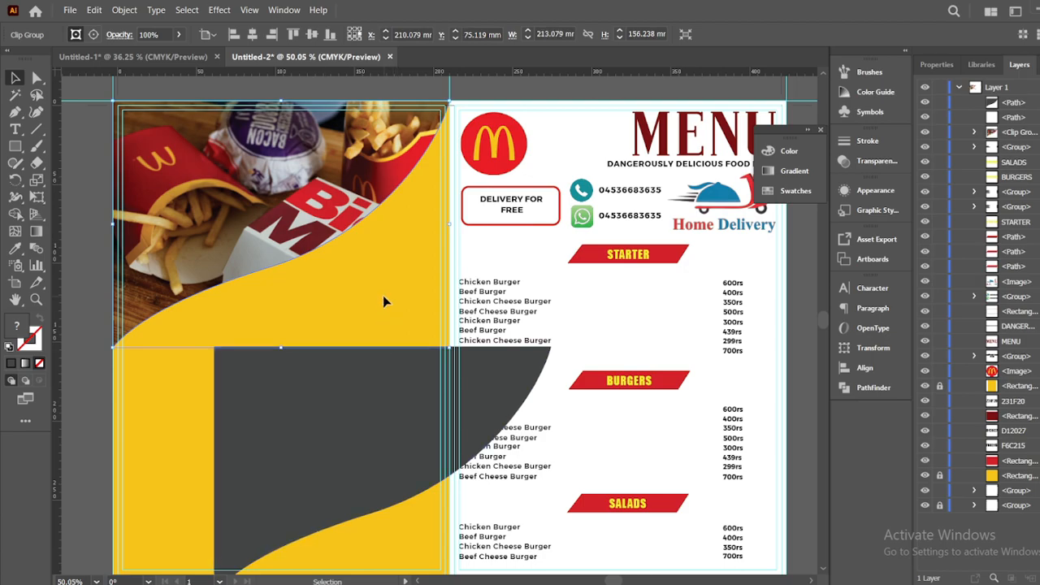
pyautogui.click(88, 198)
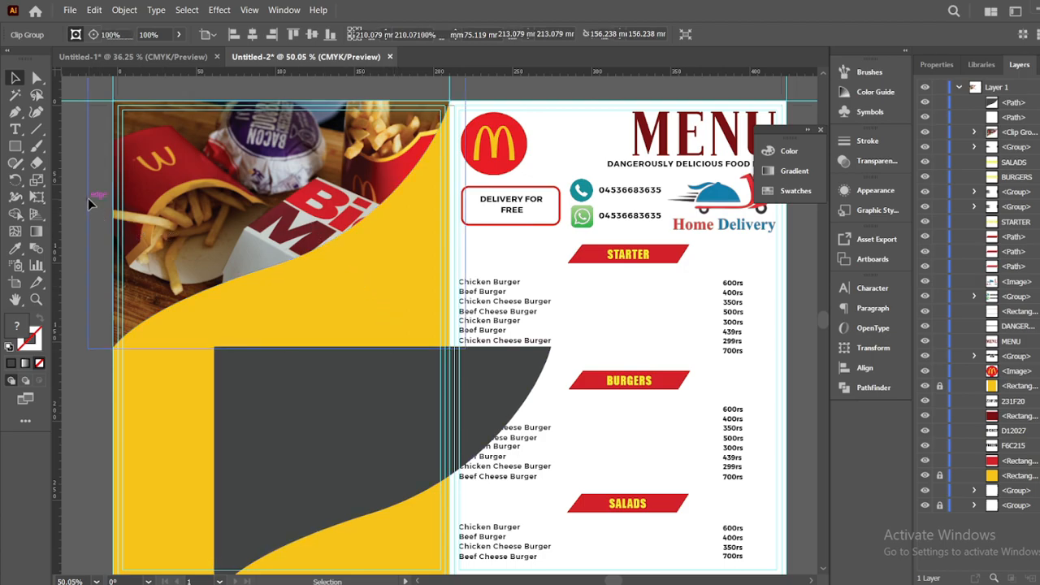
# Move the dark wave shape over the photo and lower its opacity to 7%
pyautogui.moveTo(319, 444); pyautogui.dragTo(220, 200)
pyautogui.click(102, 234)
pyautogui.click(186, 205)
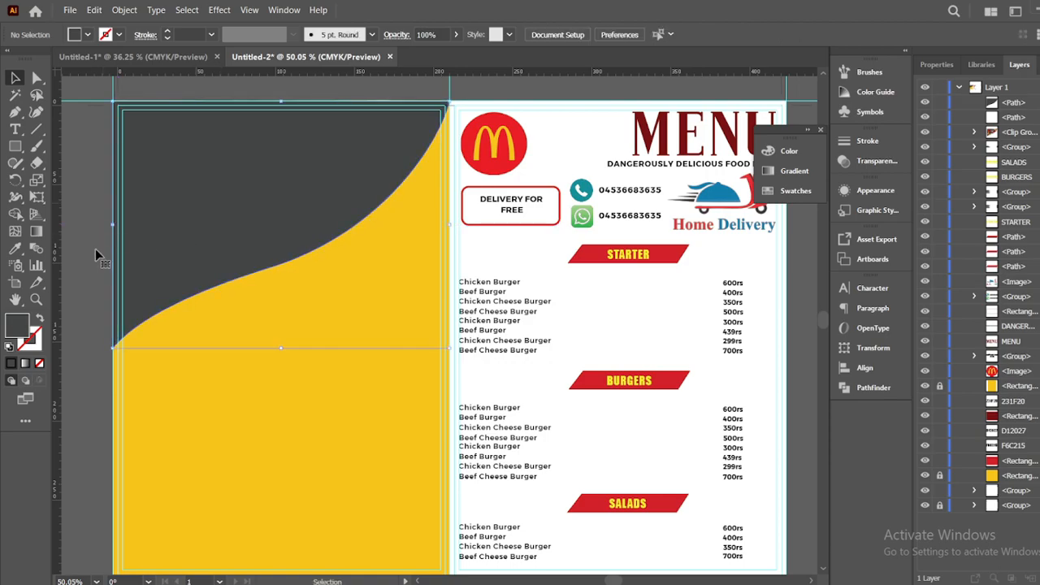
pyautogui.click(876, 163)
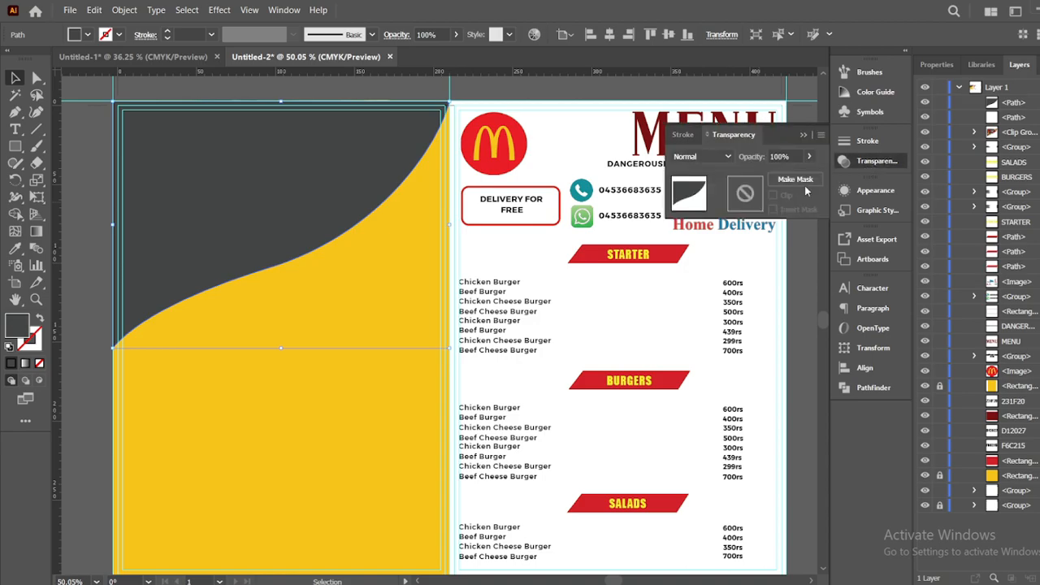
pyautogui.moveTo(806, 170); pyautogui.dragTo(879, 189)
pyautogui.moveTo(806, 173); pyautogui.dragTo(759, 177)
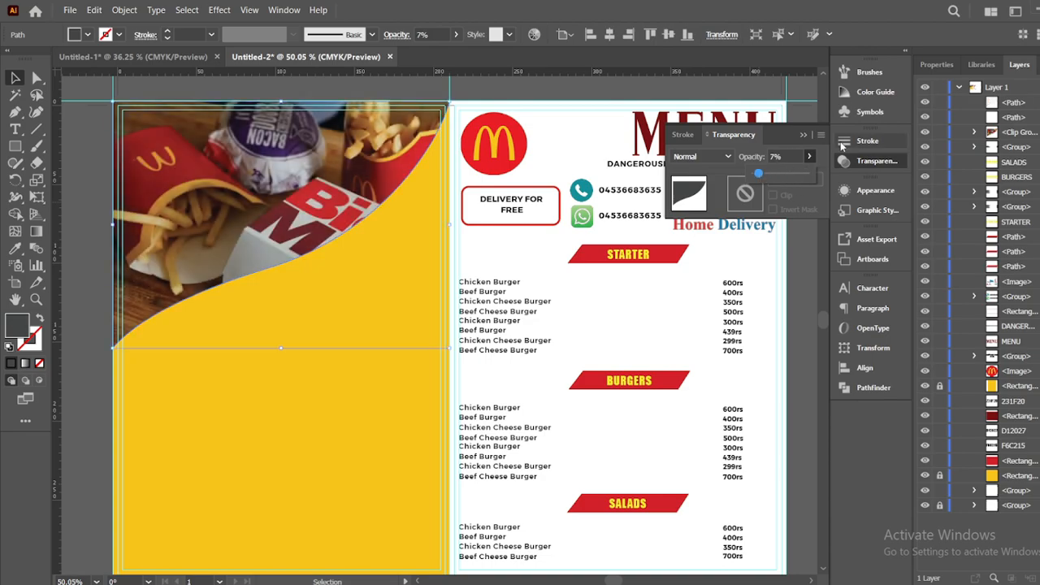
pyautogui.click(804, 244)
pyautogui.moveTo(308, 189)
pyautogui.mouseDown()
pyautogui.moveTo(311, 383)
pyautogui.moveTo(305, 186)
pyautogui.moveTo(324, 195)
pyautogui.moveTo(325, 285)
pyautogui.moveTo(308, 187)
pyautogui.mouseUp()
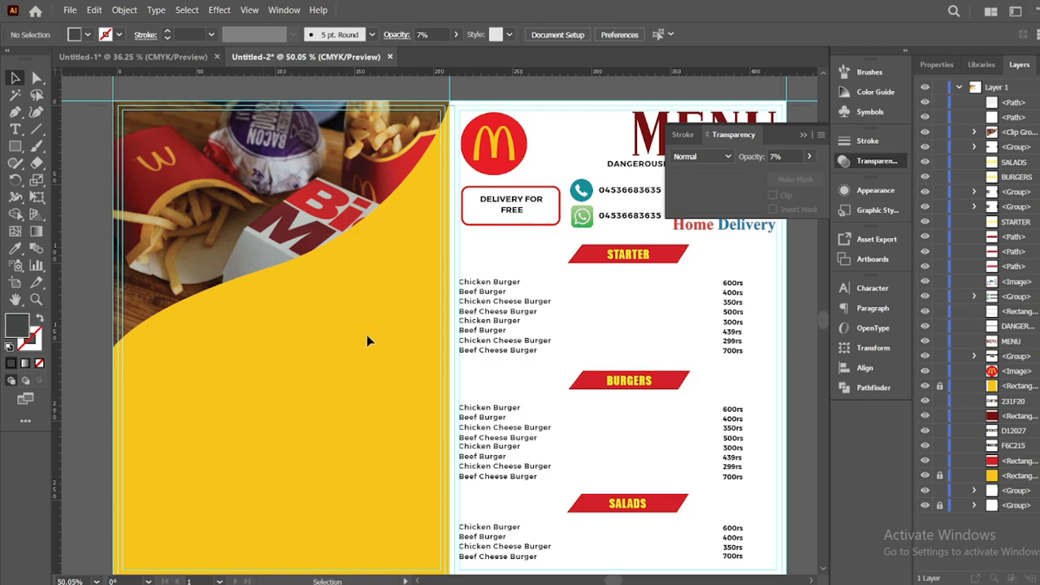
# Delete the wave overlay and paste a copy of the STARTER banner onto the yellow panel
pyautogui.click(261, 149)
pyautogui.press('Delete')
pyautogui.click(665, 261)
pyautogui.hotkey('ctrl', 'c')
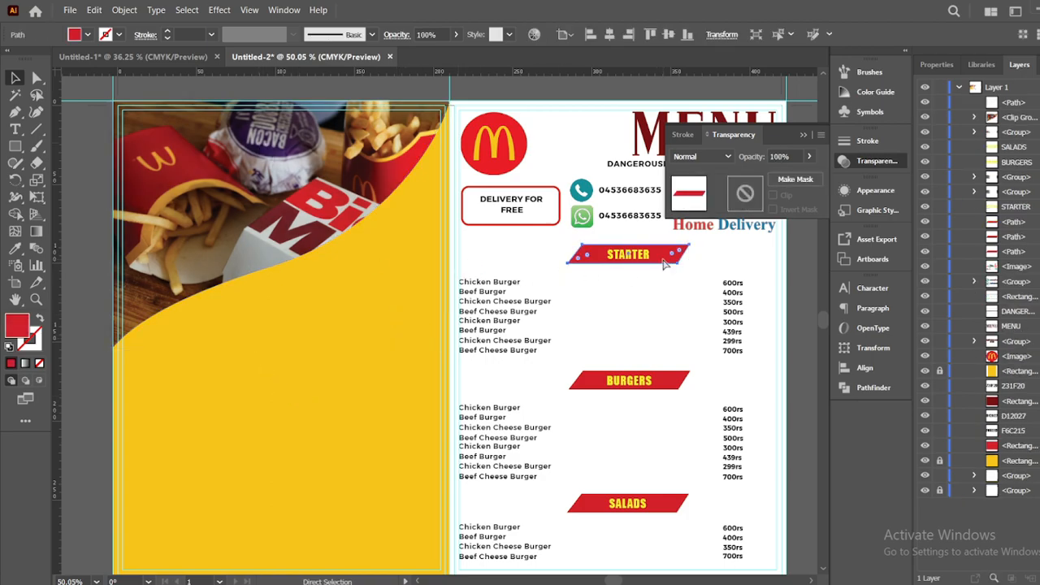
pyautogui.hotkey('ctrl', 'v')
pyautogui.moveTo(471, 328); pyautogui.dragTo(312, 302)
# Add yellow 'Cold Drinks' text, sampled from BURGERS, onto the new red banner
pyautogui.press('t')
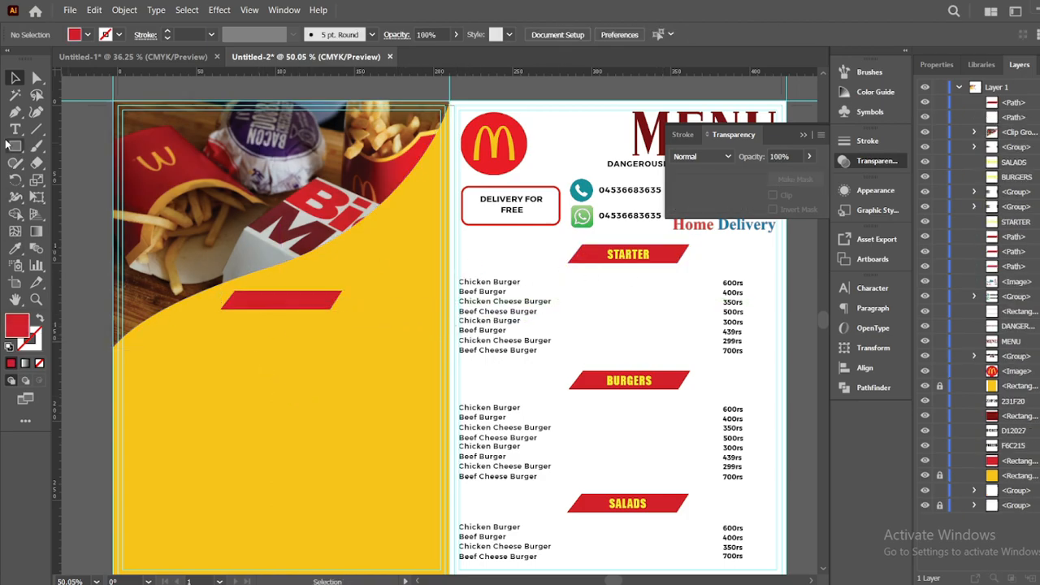
pyautogui.click(242, 367)
pyautogui.press('BackSpace')
pyautogui.write('Cold Drink')
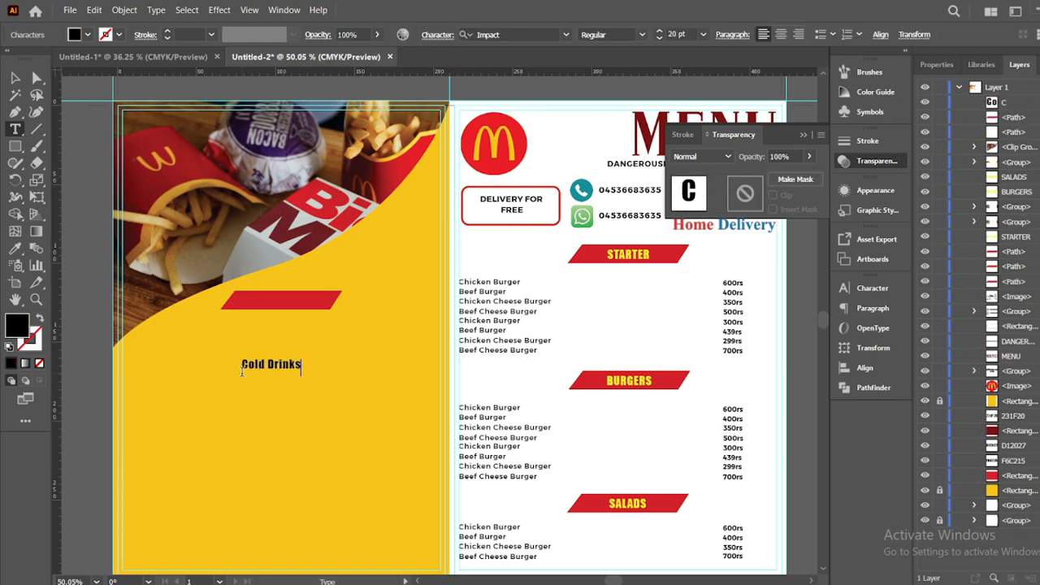
pyautogui.write('s')
pyautogui.press('Escape')
pyautogui.press('i')
pyautogui.click(649, 381)
pyautogui.press('v')
pyautogui.moveTo(291, 362); pyautogui.dragTo(296, 299)
pyautogui.click(397, 281)
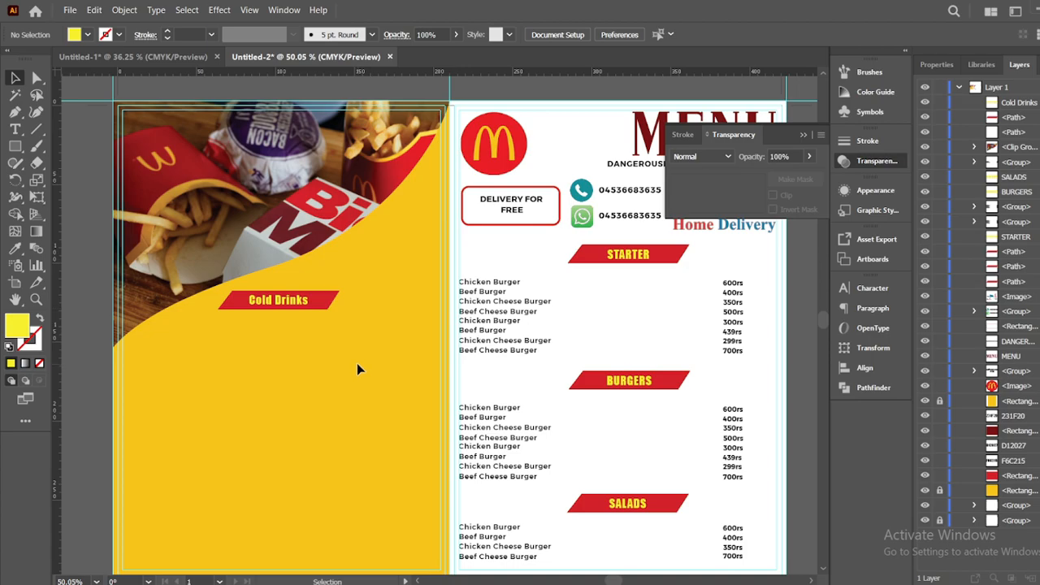
# Move the price list under Cold Drinks, group the banner, and bring it closer to the list
pyautogui.click(476, 289)
pyautogui.moveTo(348, 294); pyautogui.dragTo(175, 363)
pyautogui.click(73, 317)
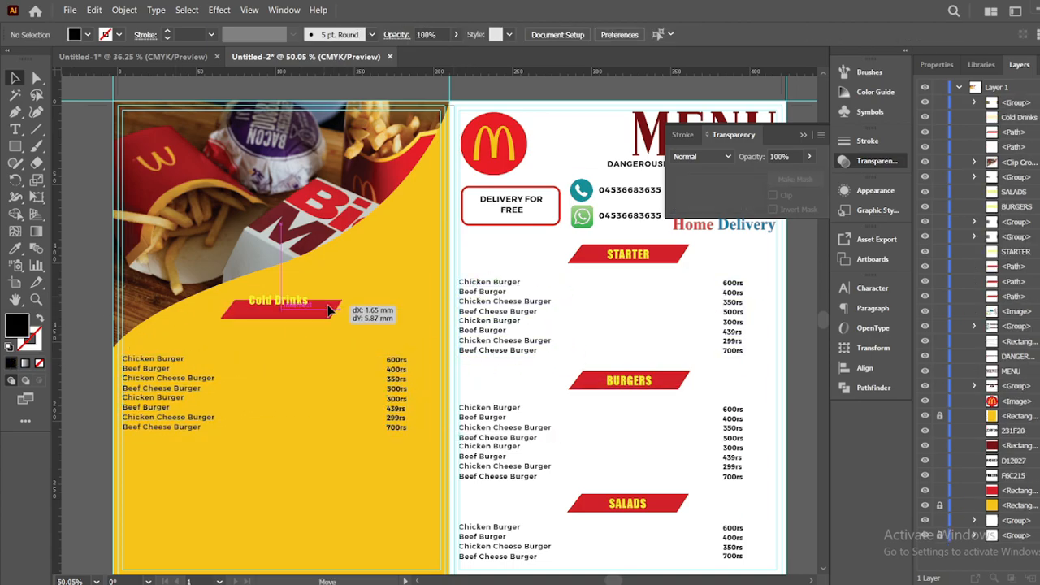
pyautogui.click(322, 304)
pyautogui.rightClick(328, 303)
pyautogui.click(362, 406)
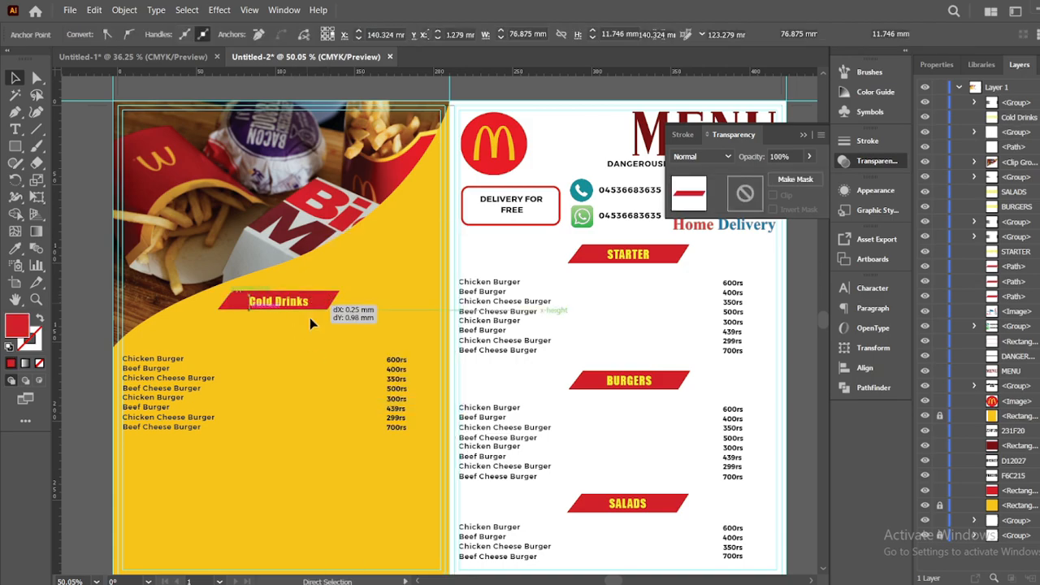
pyautogui.click(307, 305)
pyautogui.keyDown('shift'); pyautogui.click(328, 301); pyautogui.keyUp('shift')
pyautogui.moveTo(298, 301); pyautogui.dragTo(299, 327)
pyautogui.click(319, 439)
pyautogui.scroll(-3, 318, 439)
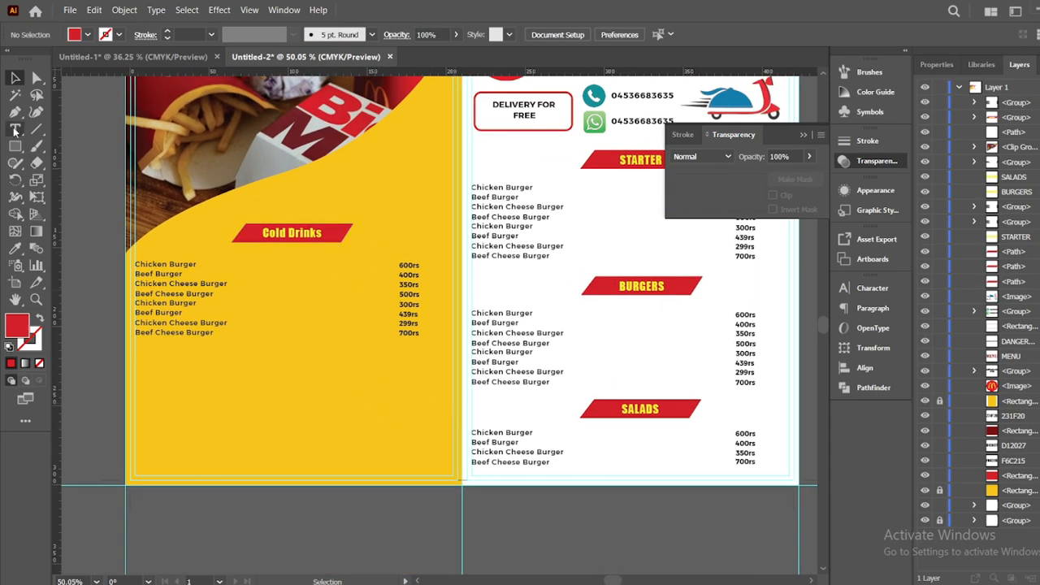
# Duplicate the red banner below the Cold Drinks price list
pyautogui.press('a')
pyautogui.click(597, 291)
pyautogui.moveTo(597, 297); pyautogui.dragTo(287, 347)
pyautogui.press('v')
# Add a 'Desserts' heading in the Cold Drinks yellow onto the new red banner
pyautogui.press('t')
pyautogui.click(269, 270)
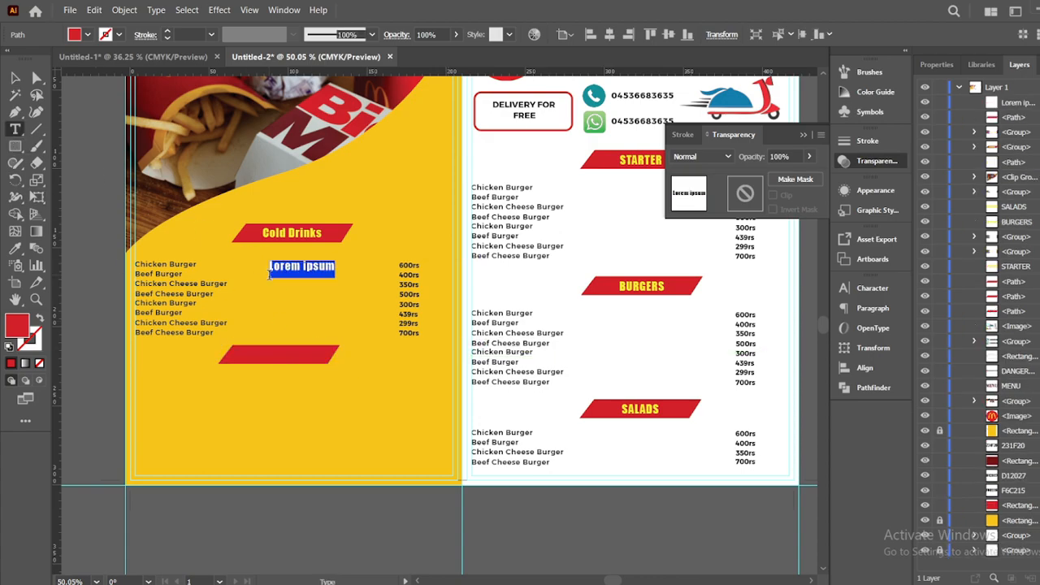
pyautogui.write('Desserts')
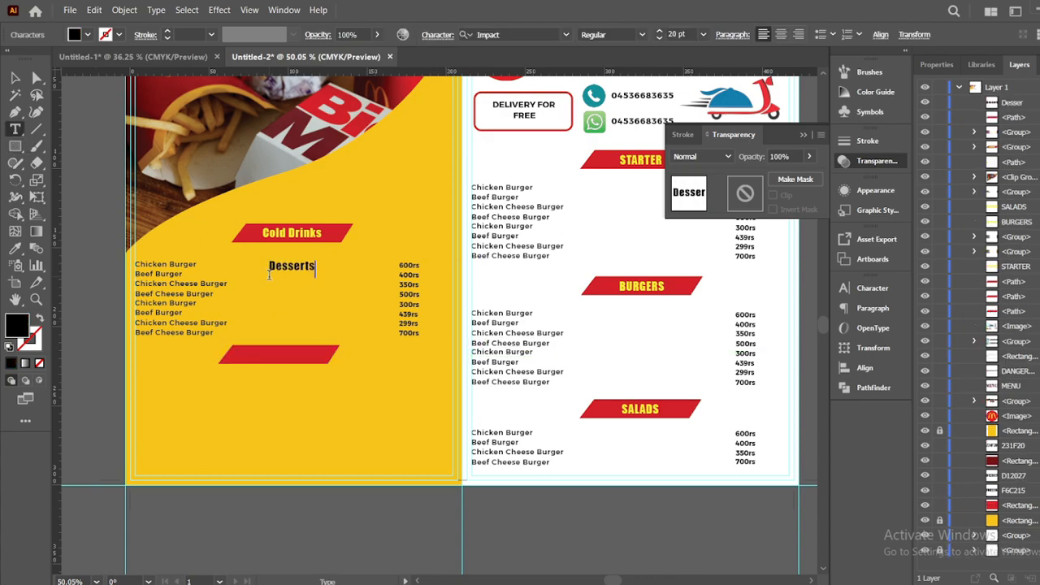
pyautogui.click(16, 78)
pyautogui.press('i')
pyautogui.click(297, 230)
pyautogui.press('v')
pyautogui.moveTo(295, 269); pyautogui.dragTo(285, 358)
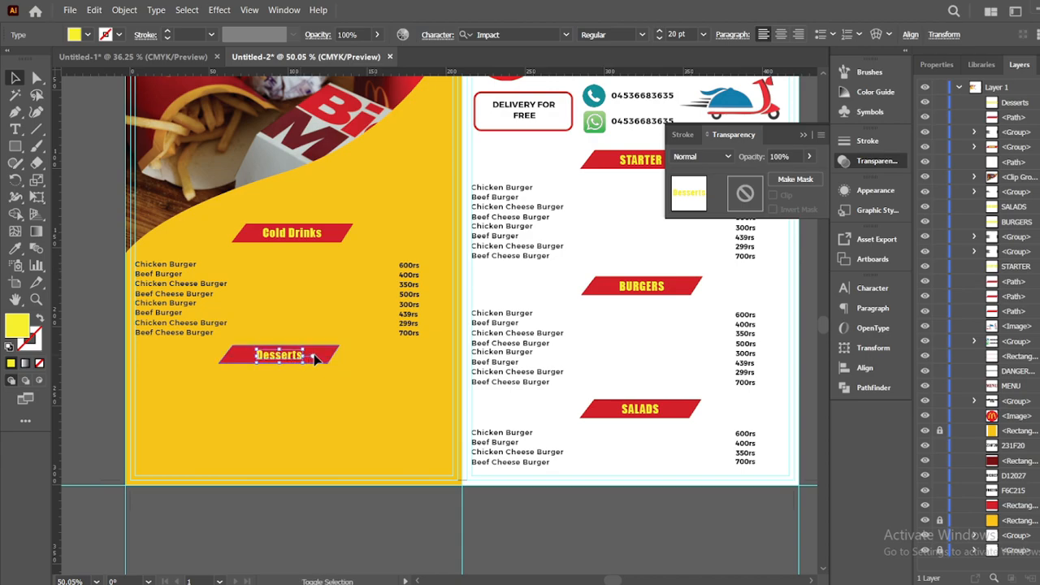
pyautogui.click(309, 346)
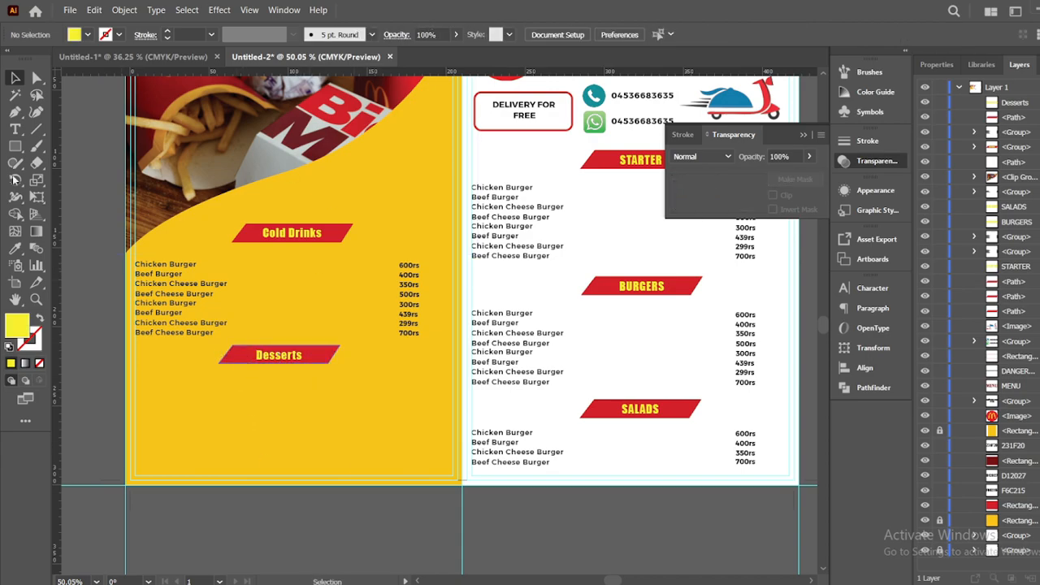
pyautogui.moveTo(352, 284); pyautogui.dragTo(357, 286)
pyautogui.rightClick(395, 273)
# Ungroup the item list and regroup the item names with their prices
pyautogui.click(430, 452)
pyautogui.moveTo(168, 254); pyautogui.dragTo(267, 315)
pyautogui.moveTo(436, 312); pyautogui.dragTo(436, 313)
pyautogui.rightClick(408, 302)
pyautogui.click(443, 464)
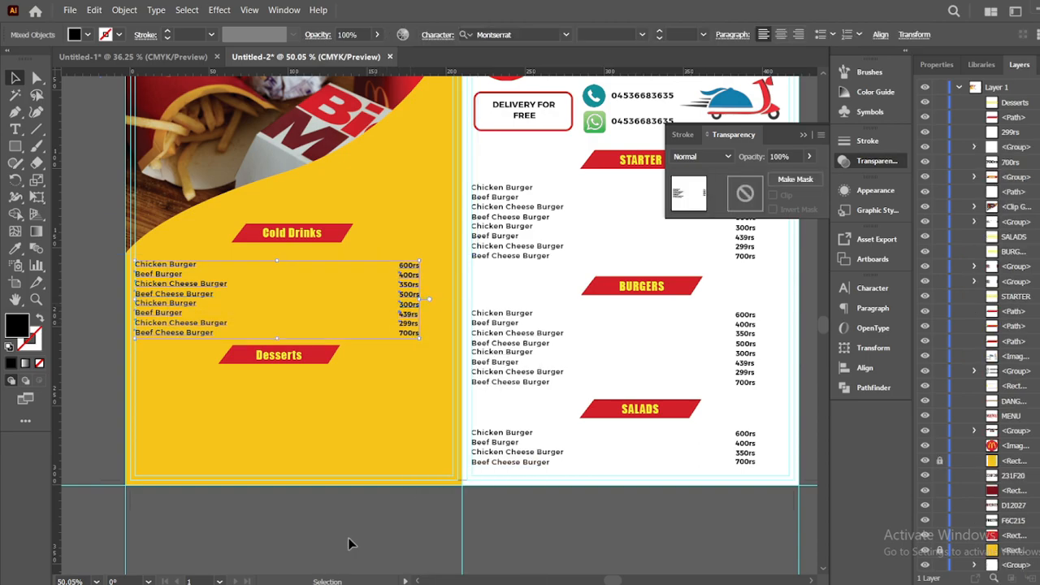
pyautogui.click(350, 541)
pyautogui.click(412, 266)
pyautogui.click(455, 520)
# Move an item list under the Desserts banner and nudge it down slightly
pyautogui.moveTo(528, 437); pyautogui.dragTo(192, 374)
pyautogui.click(234, 479)
pyautogui.click(180, 380)
pyautogui.press('Down')
pyautogui.press('Down')
pyautogui.press('Down')
pyautogui.press('Down')
pyautogui.click(223, 506)
# Paste a second item list below it to make eight Desserts items, aligned neatly
pyautogui.click(490, 435)
pyautogui.hotkey('ctrl', 'c')
pyautogui.hotkey('ctrl', 'v')
pyautogui.moveTo(368, 309); pyautogui.dragTo(206, 414)
pyautogui.click(274, 504)
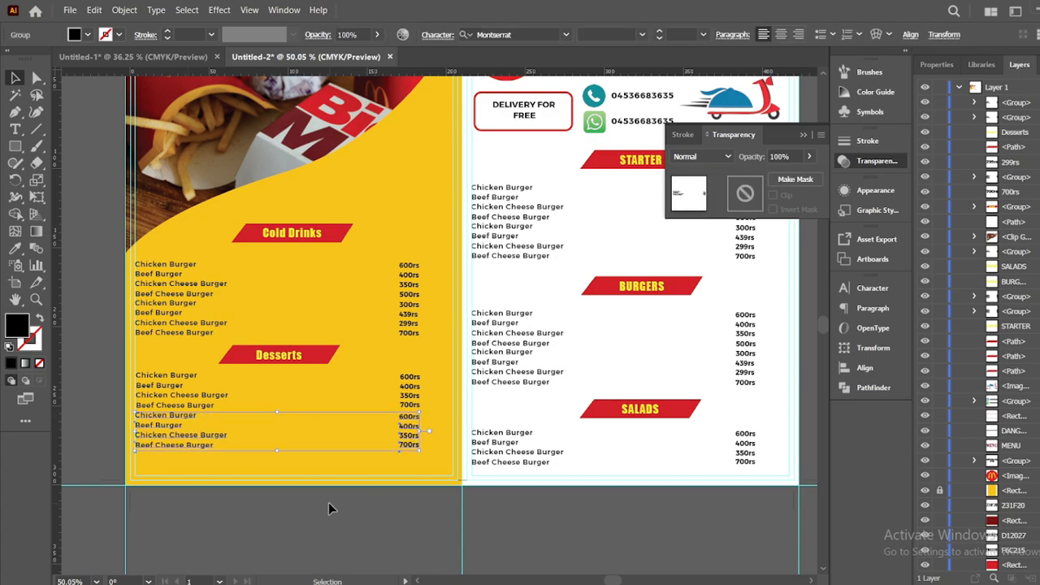
pyautogui.click(413, 403)
pyautogui.press('Down')
pyautogui.click(339, 501)
pyautogui.click(184, 419)
pyautogui.press('Right')
pyautogui.click(352, 513)
pyautogui.press('z')
pyautogui.keyDown('alt'); pyautogui.click(352, 512); pyautogui.keyUp('alt')
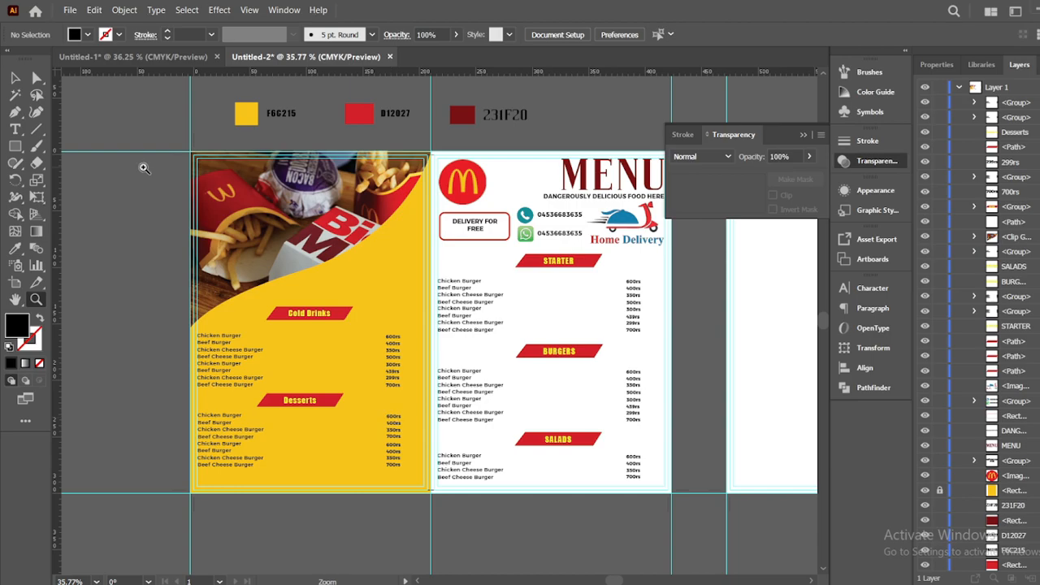
# Place the Pepsi and Coke cans image and shrink it beside the Cold Drinks banner
pyautogui.click(71, 10)
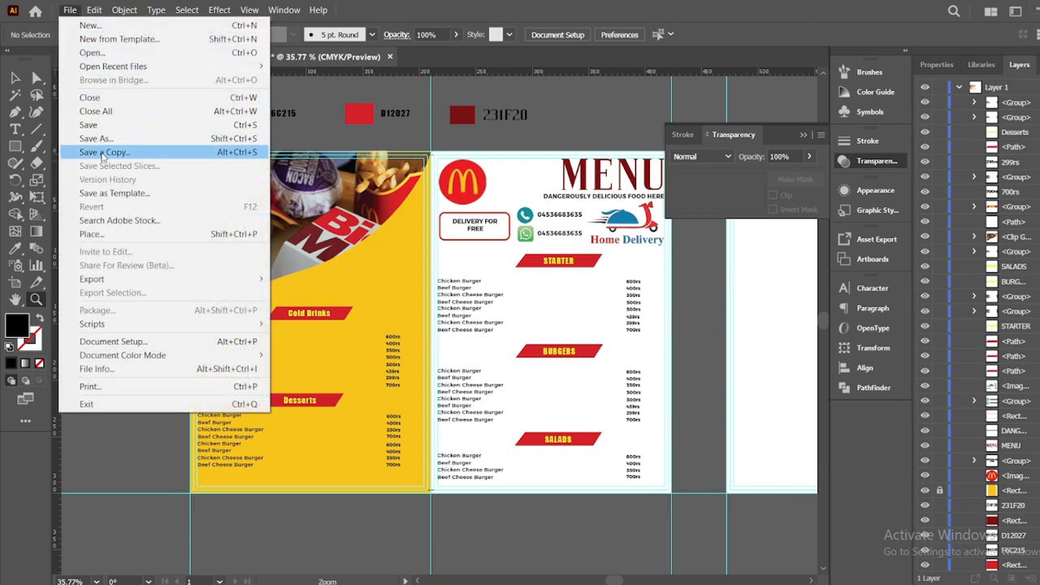
pyautogui.click(91, 234)
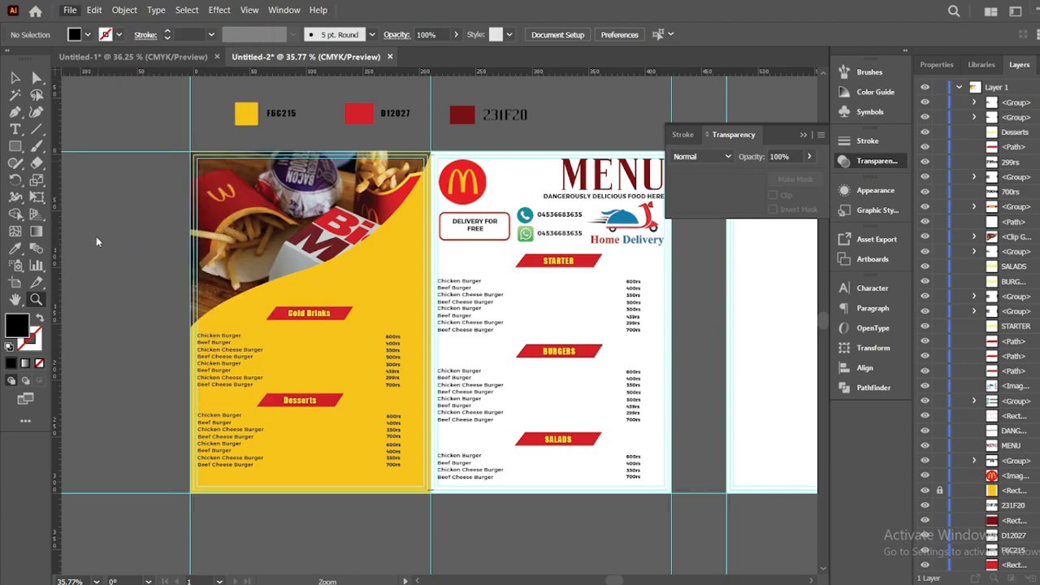
pyautogui.click(344, 265)
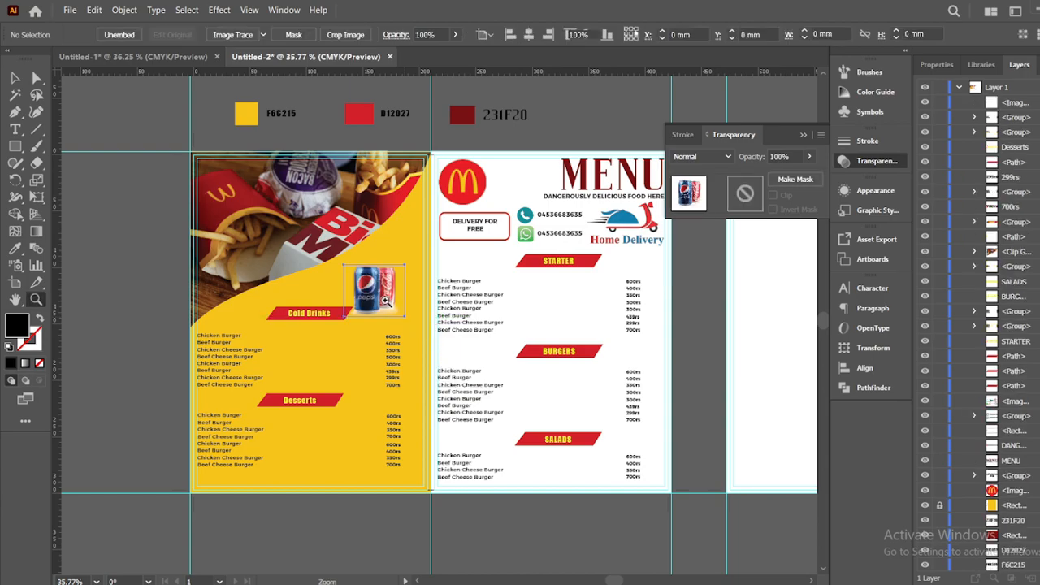
pyautogui.moveTo(386, 302); pyautogui.dragTo(391, 308)
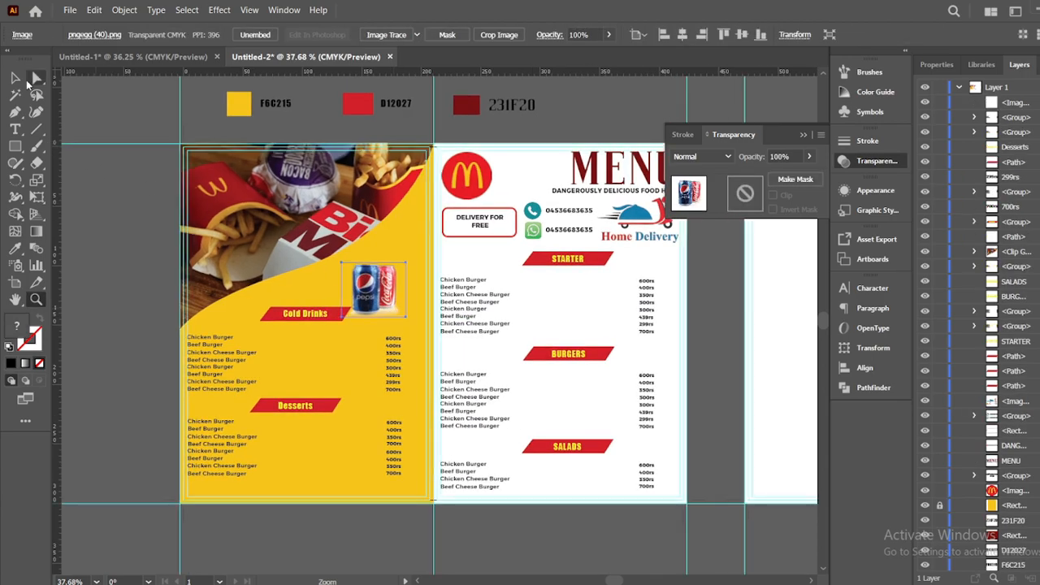
pyautogui.click(14, 79)
pyautogui.moveTo(362, 299); pyautogui.dragTo(371, 304)
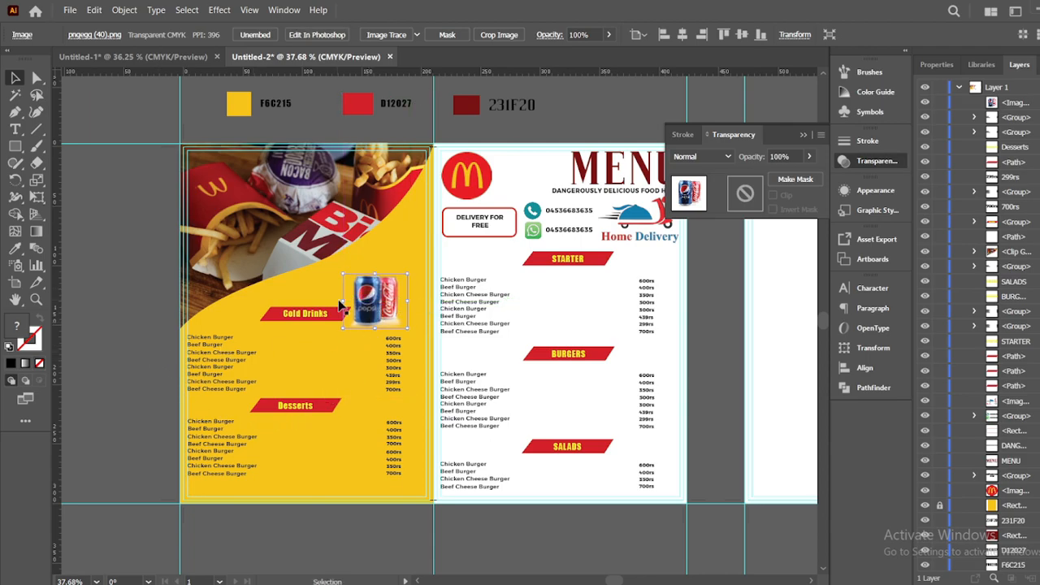
pyautogui.moveTo(344, 273); pyautogui.dragTo(372, 298)
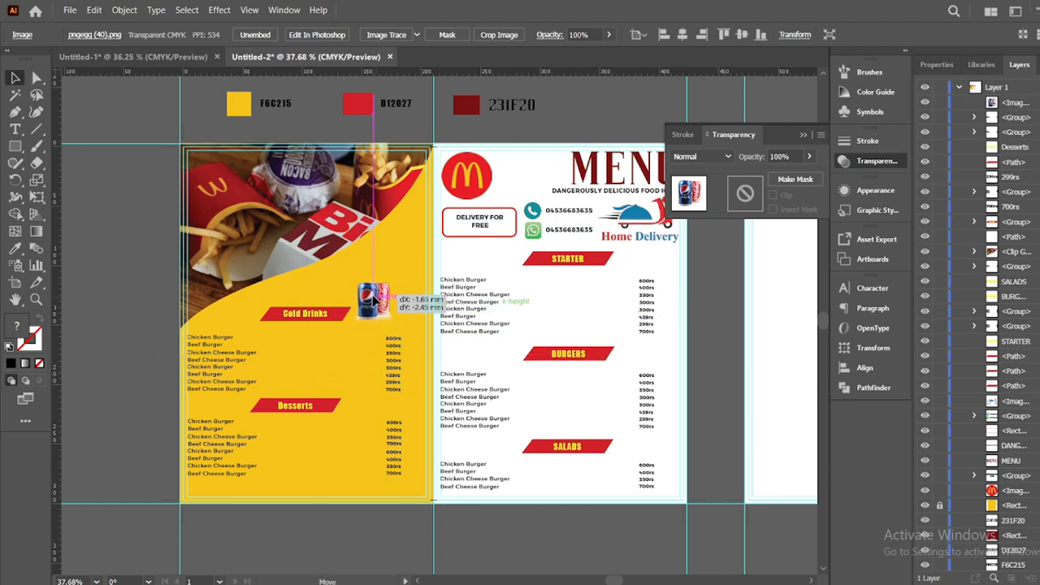
pyautogui.click(354, 522)
# Delete the food photo, leaving the plain yellow background behind the lists
pyautogui.press('z')
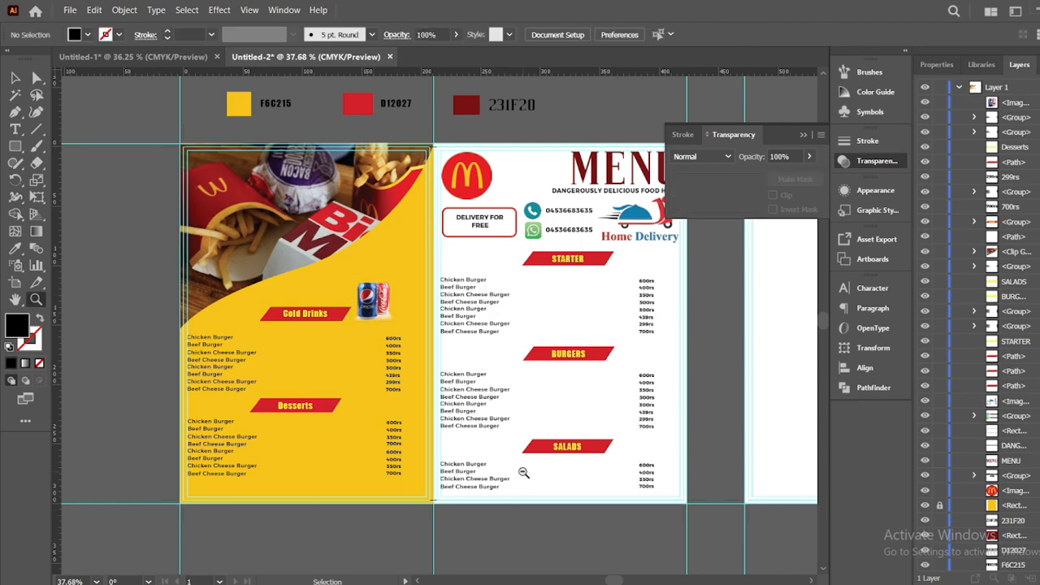
pyautogui.moveTo(523, 472); pyautogui.dragTo(515, 454)
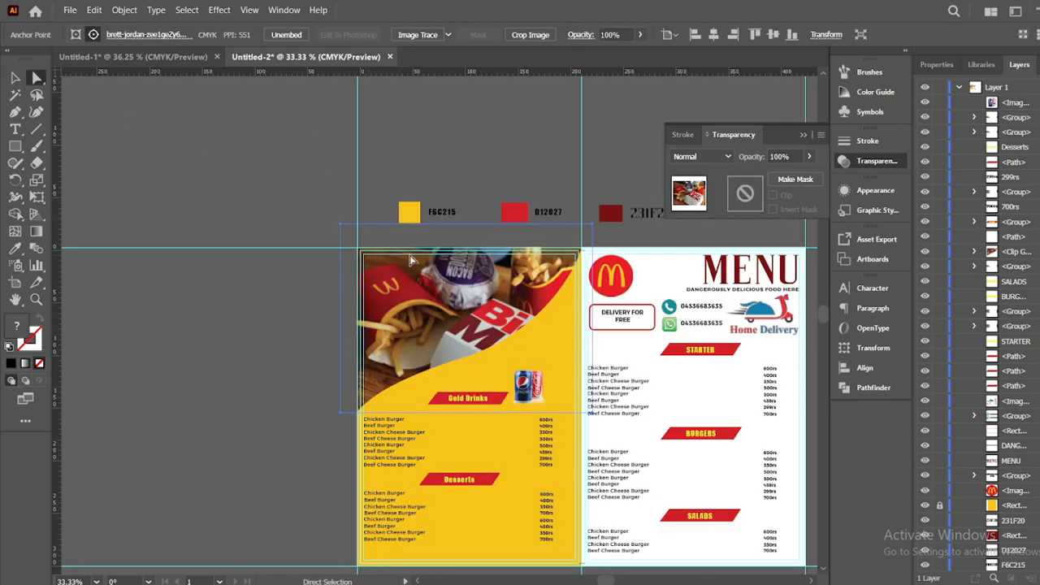
pyautogui.press('Delete')
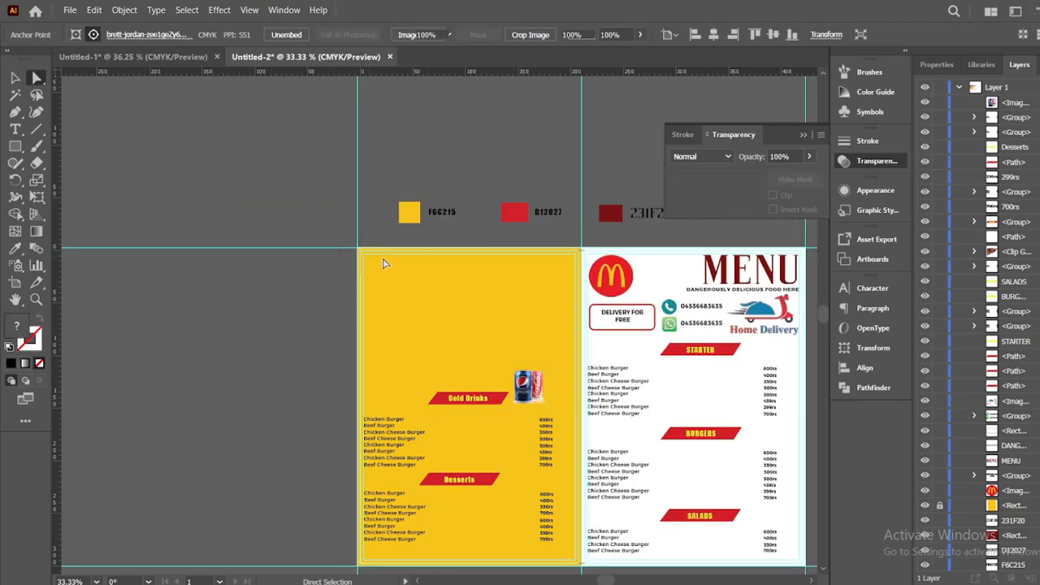
pyautogui.click(92, 150)
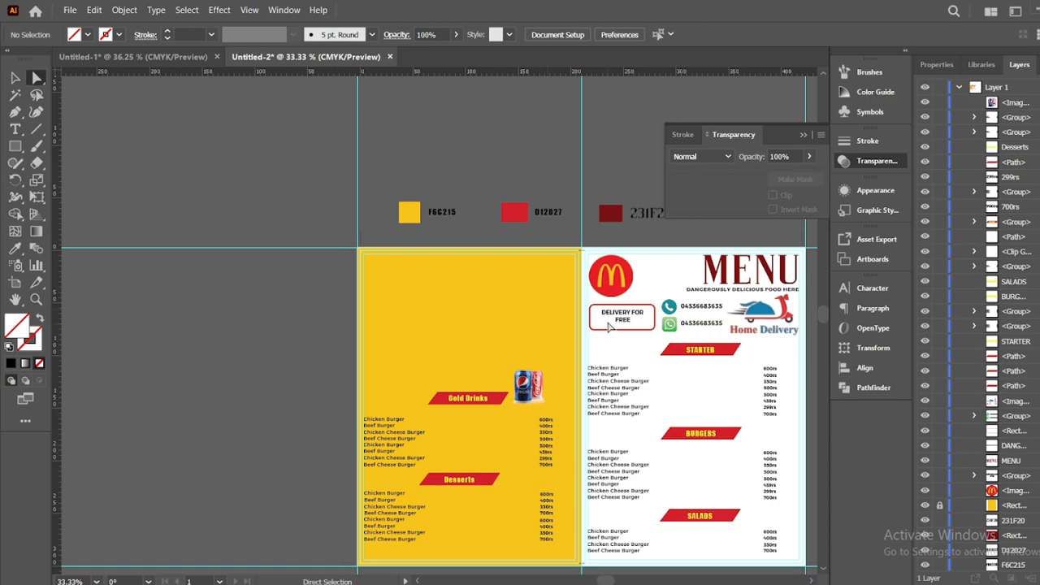
pyautogui.click(19, 117)
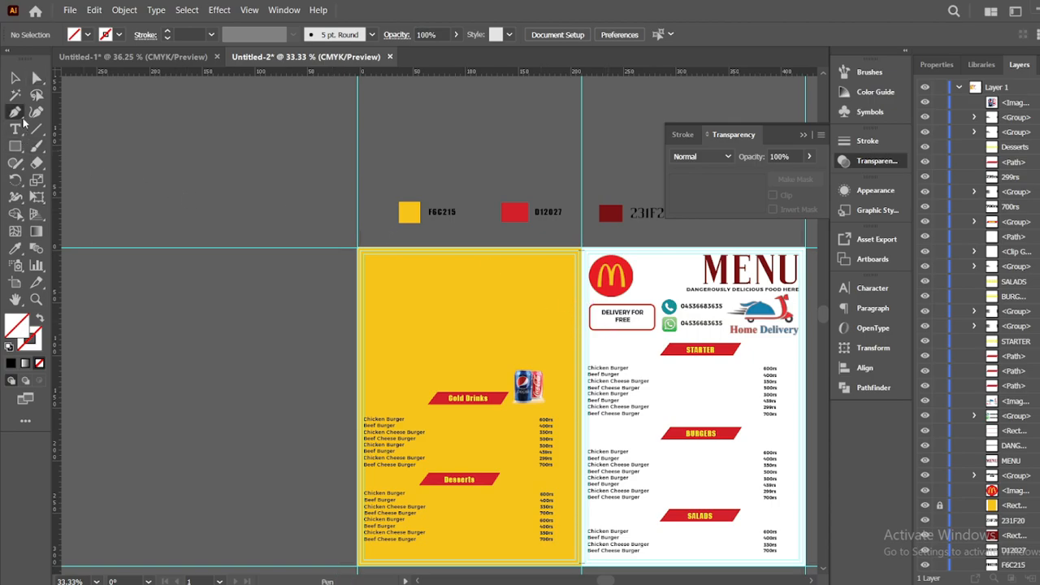
# Draw a closed Pen path across the panel top with a gently curving wave bottom edge
pyautogui.click(583, 328)
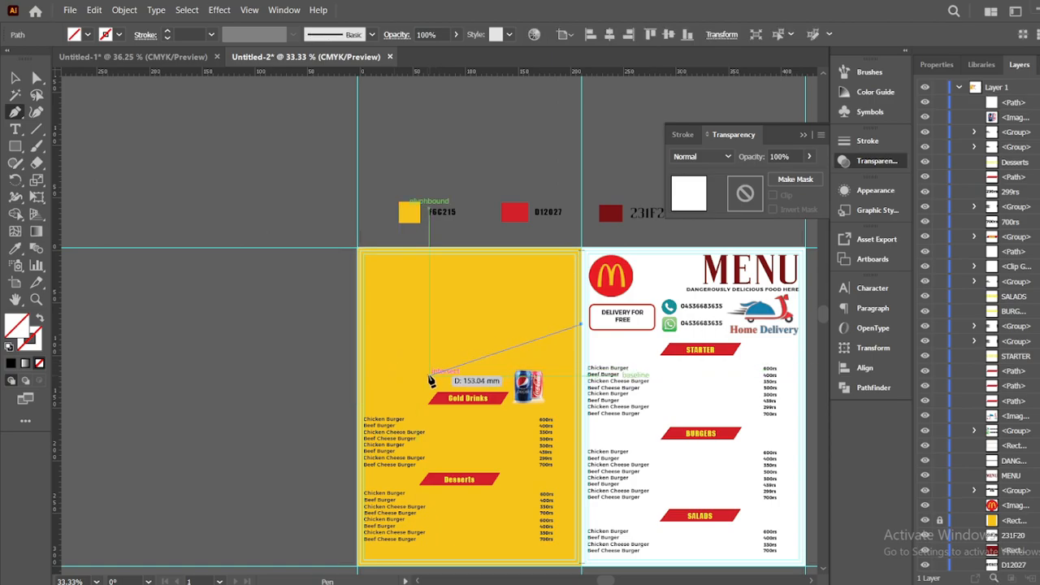
pyautogui.moveTo(445, 363); pyautogui.dragTo(316, 377)
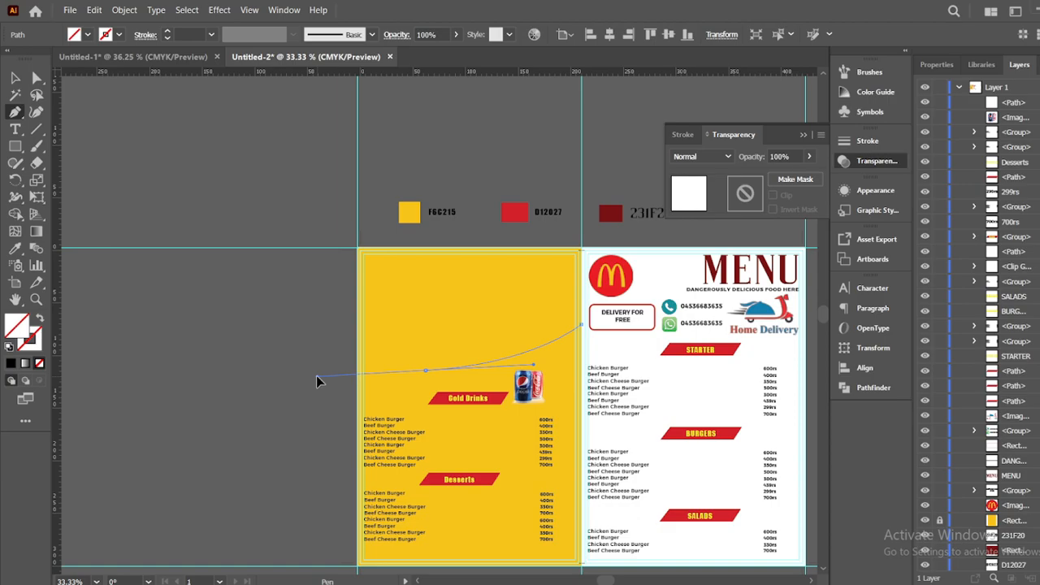
pyautogui.click(425, 372)
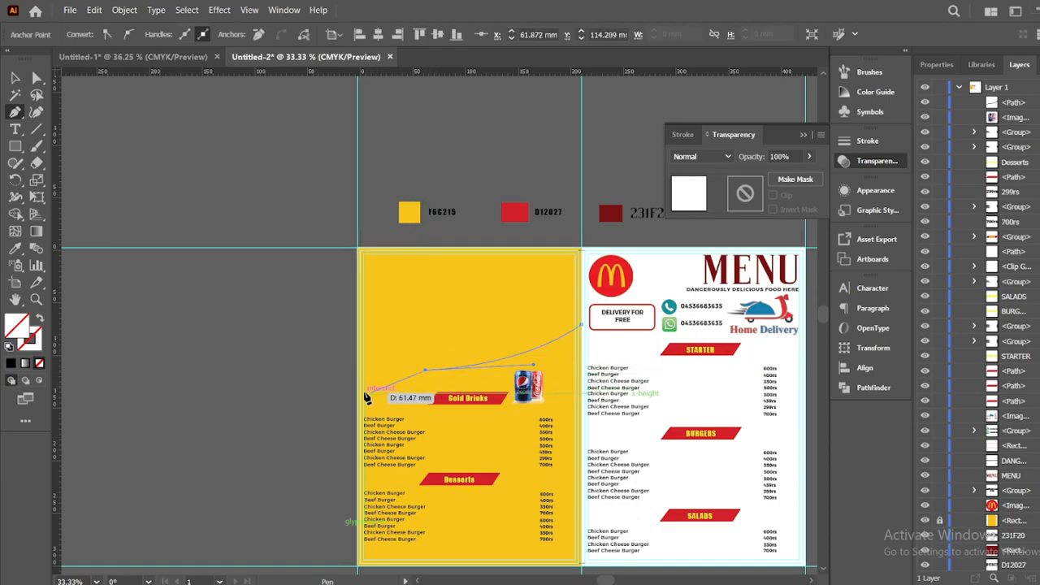
pyautogui.moveTo(365, 394)
pyautogui.mouseDown()
pyautogui.moveTo(364, 405)
pyautogui.moveTo(366, 396)
pyautogui.mouseUp()
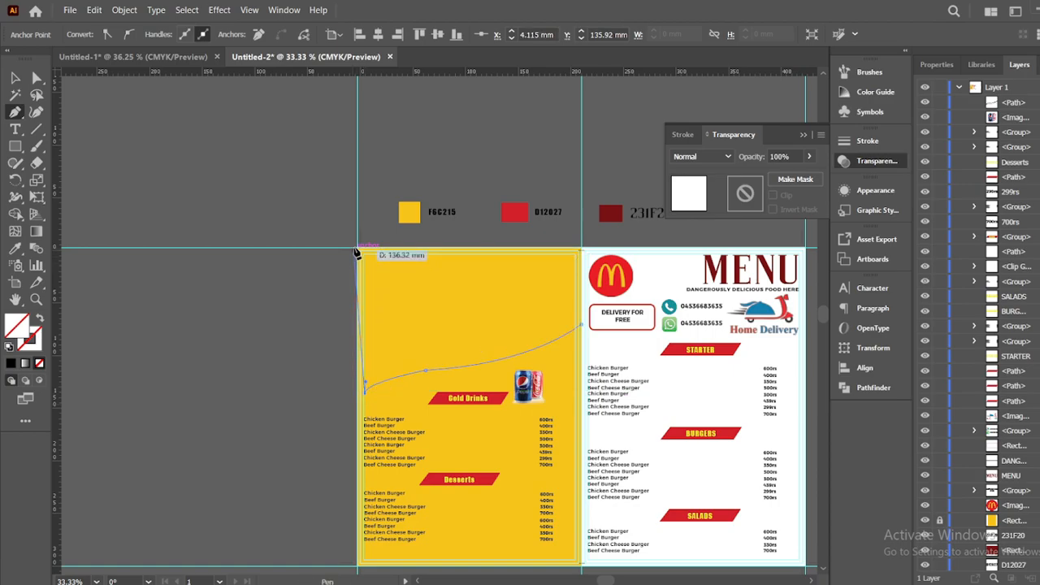
pyautogui.press('ctrl')
pyautogui.moveTo(367, 405)
pyautogui.mouseDown()
pyautogui.moveTo(360, 396)
pyautogui.moveTo(358, 411)
pyautogui.mouseUp()
pyautogui.hotkey('ctrl', 'z')
pyautogui.hotkey('ctrl', 'z')
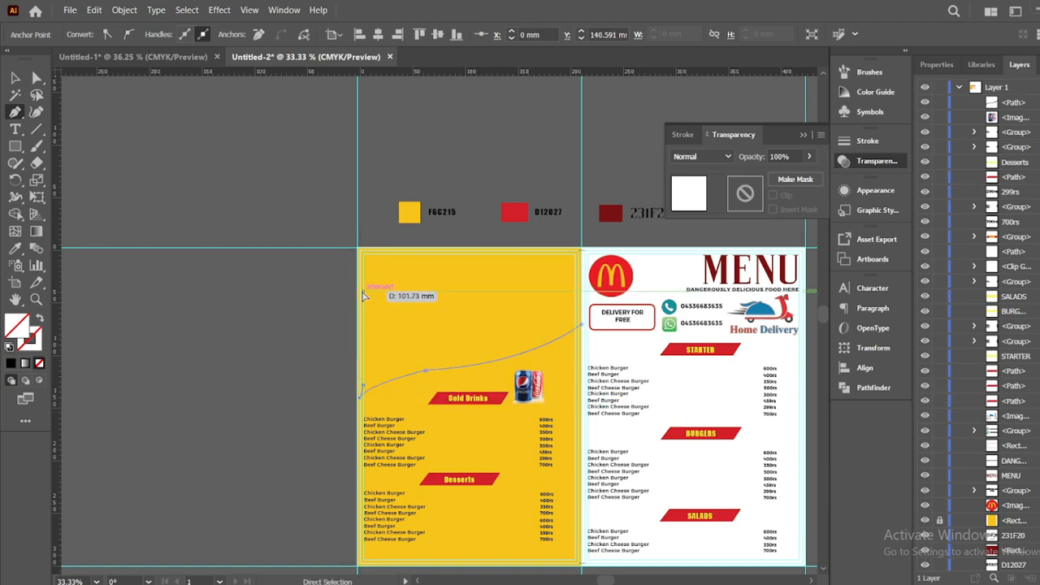
pyautogui.hotkey('ctrl', 'z')
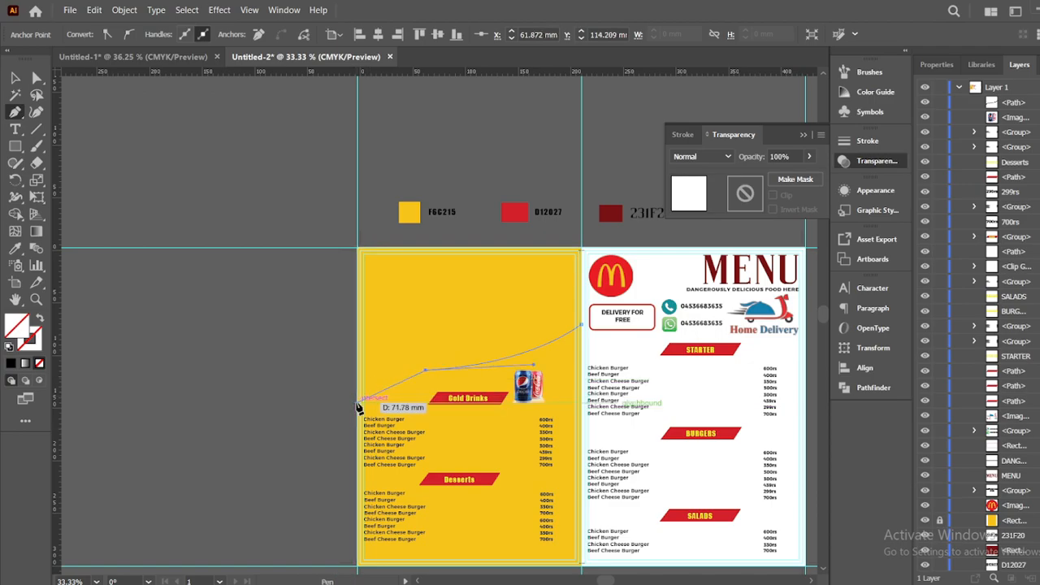
pyautogui.moveTo(357, 400); pyautogui.dragTo(360, 407)
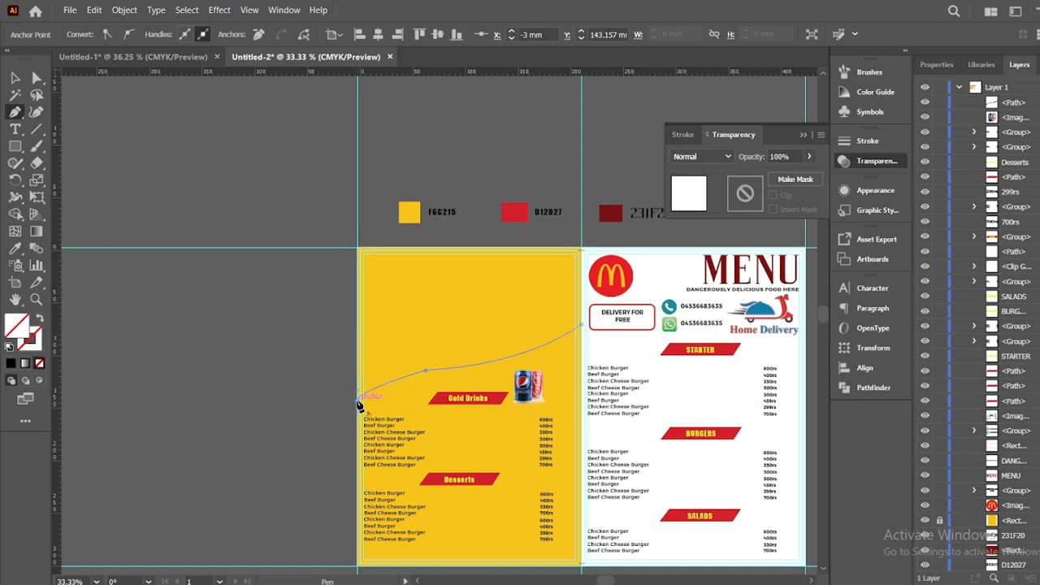
pyautogui.click(358, 247)
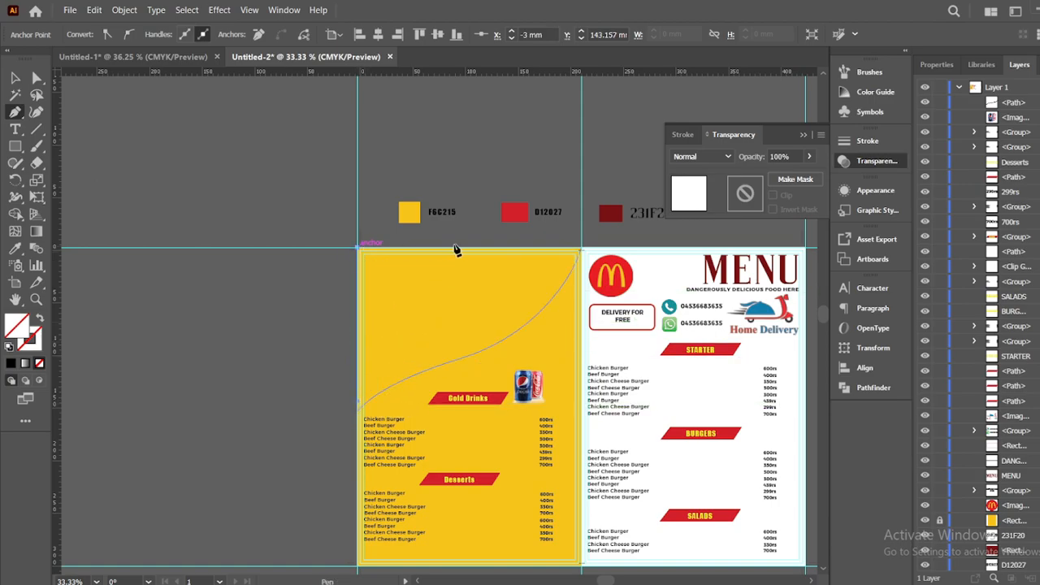
pyautogui.click(582, 249)
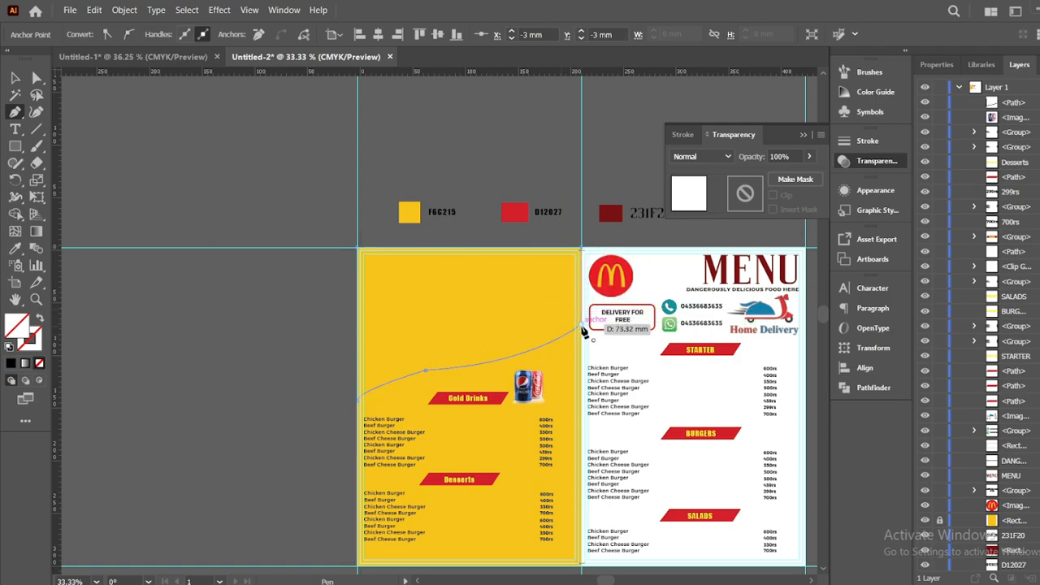
pyautogui.press('ctrl')
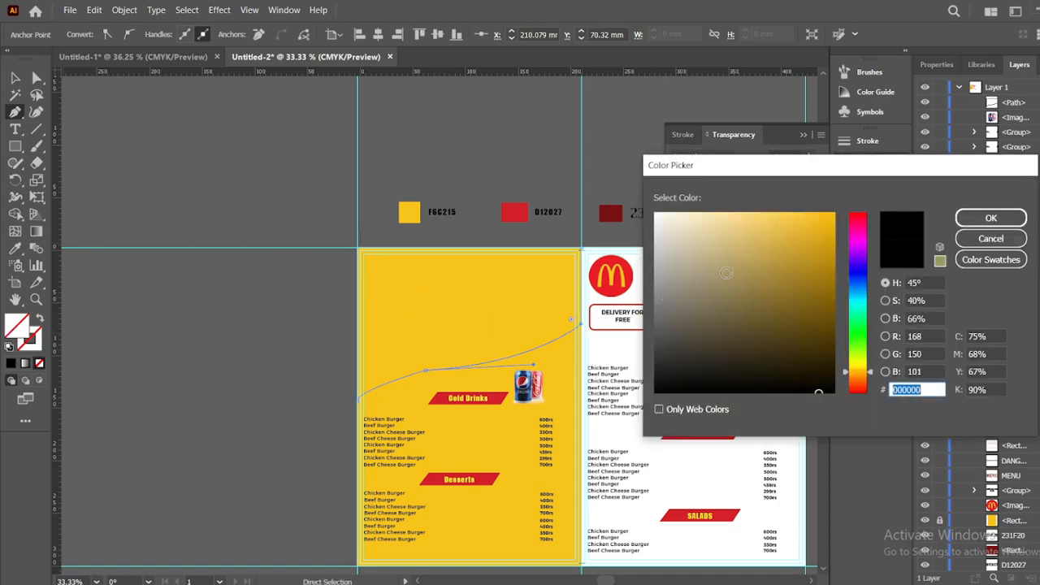
# Fill the wave shape with khaki 9B8B5C and drag an anchor to smooth its curve
pyautogui.click(725, 273)
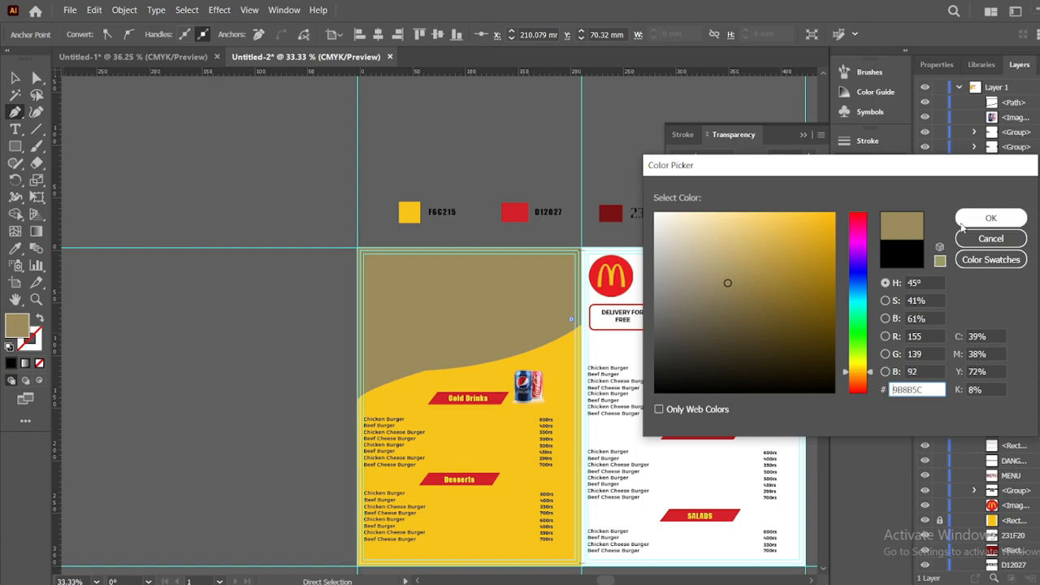
pyautogui.click(966, 226)
pyautogui.click(37, 78)
pyautogui.moveTo(423, 371); pyautogui.dragTo(499, 517)
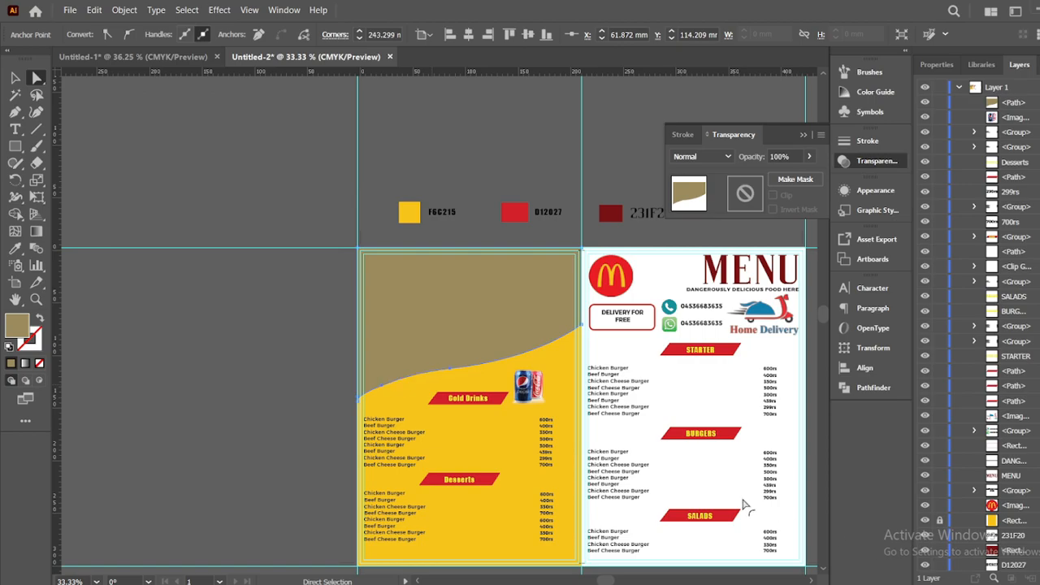
pyautogui.click(233, 284)
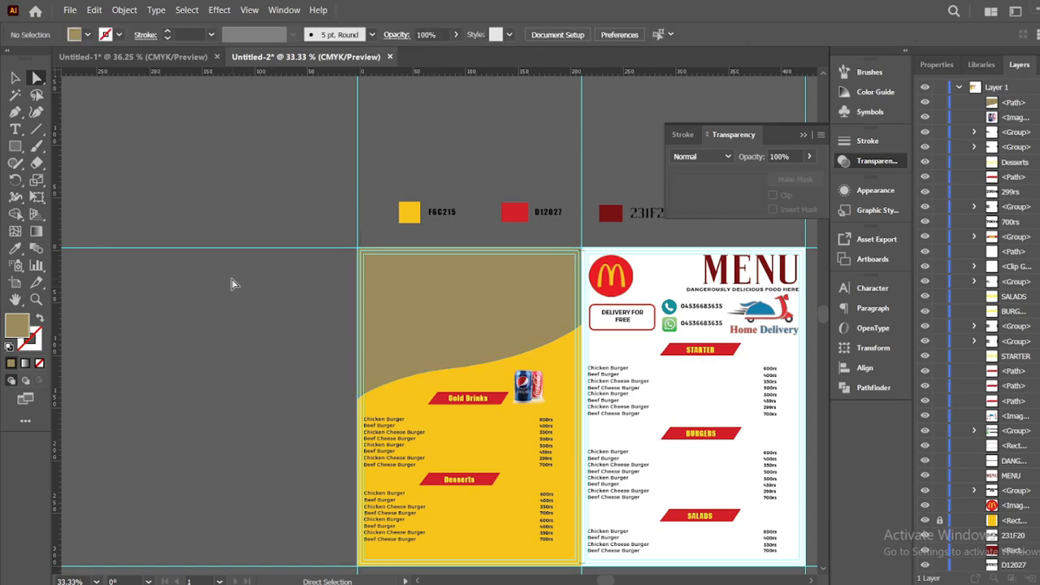
# Place the Big Mac photo over the left panel, stack it below the wave, and select both
pyautogui.click(68, 9)
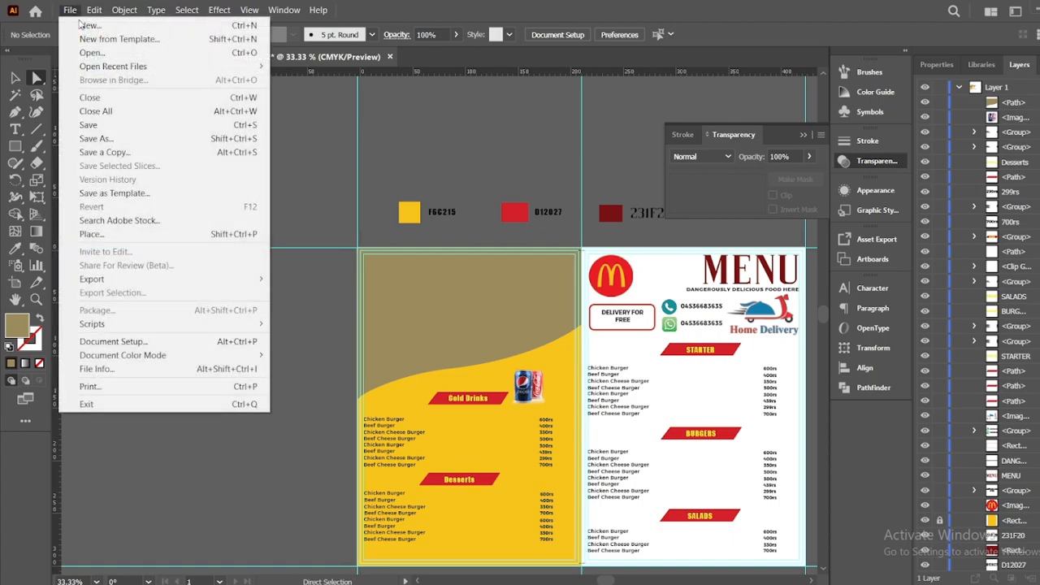
pyautogui.click(121, 224)
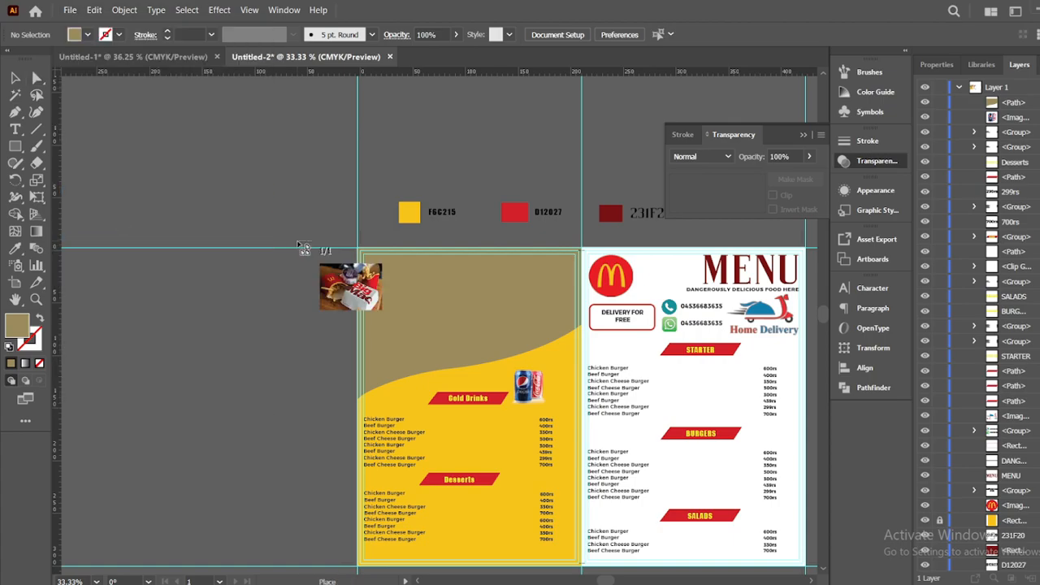
pyautogui.moveTo(299, 233); pyautogui.dragTo(714, 473)
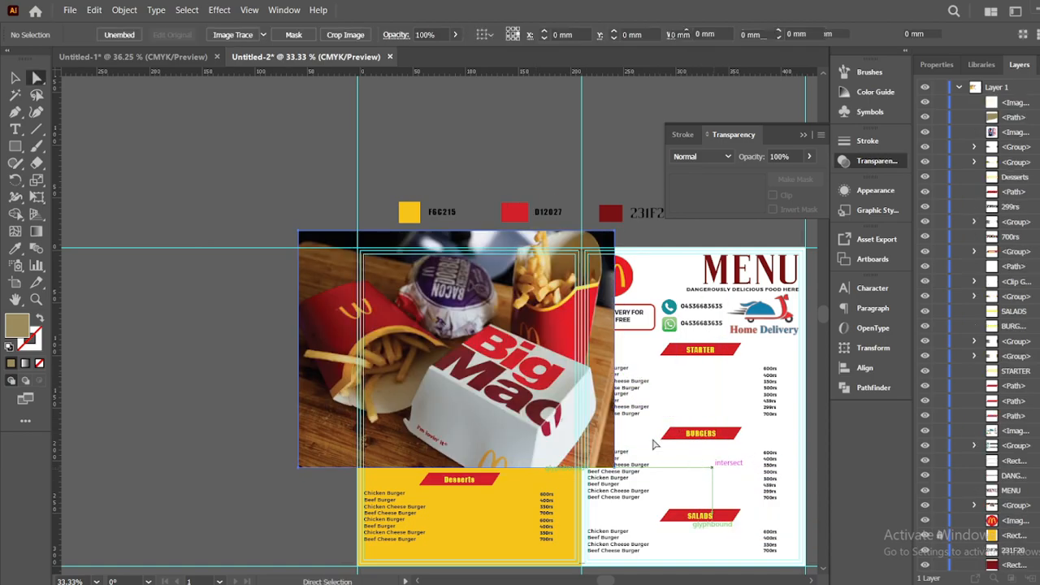
pyautogui.moveTo(1025, 106); pyautogui.dragTo(1025, 126)
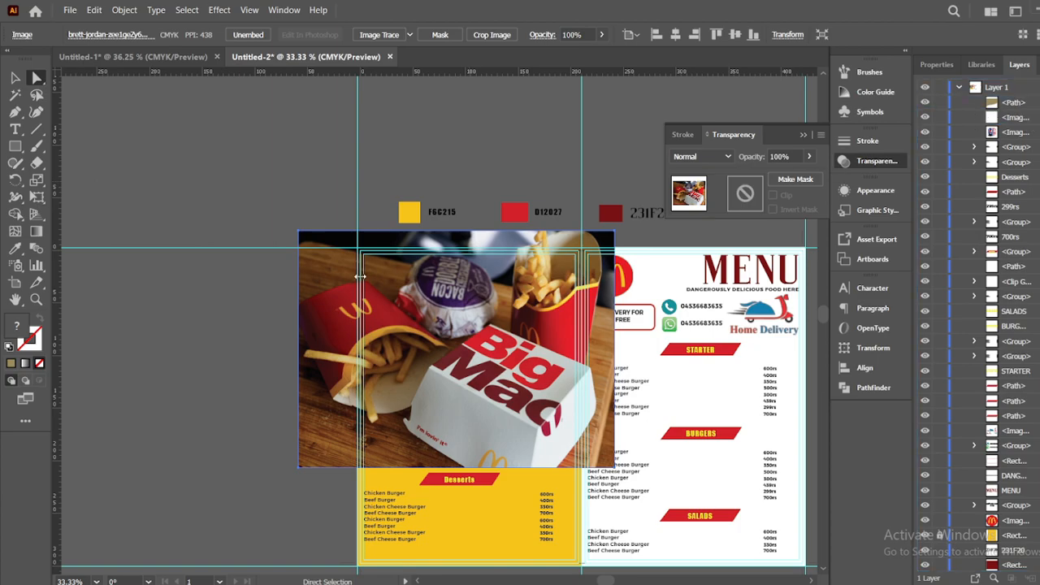
pyautogui.keyDown('shift'); pyautogui.click(418, 294); pyautogui.keyUp('shift')
pyautogui.rightClick(416, 290)
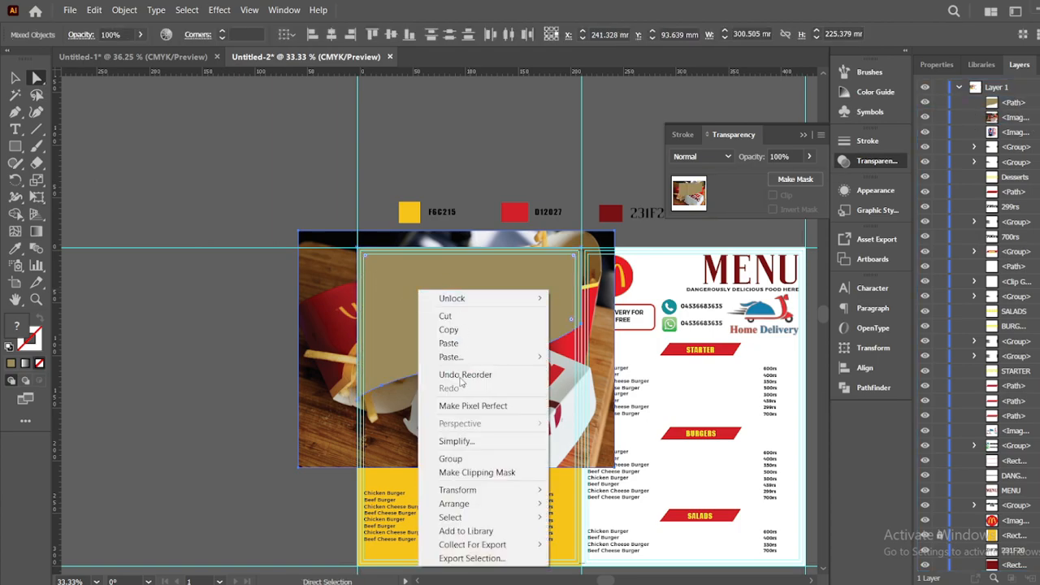
# Make a clipping mask from the photo and wave shape, then isolate the clip group
pyautogui.click(457, 472)
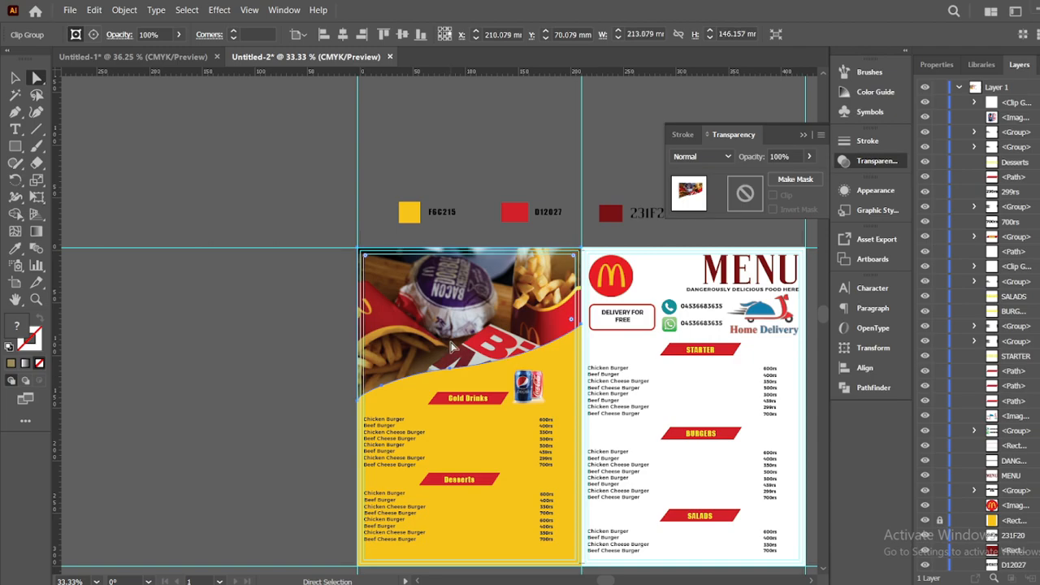
pyautogui.rightClick(451, 346)
pyautogui.click(501, 216)
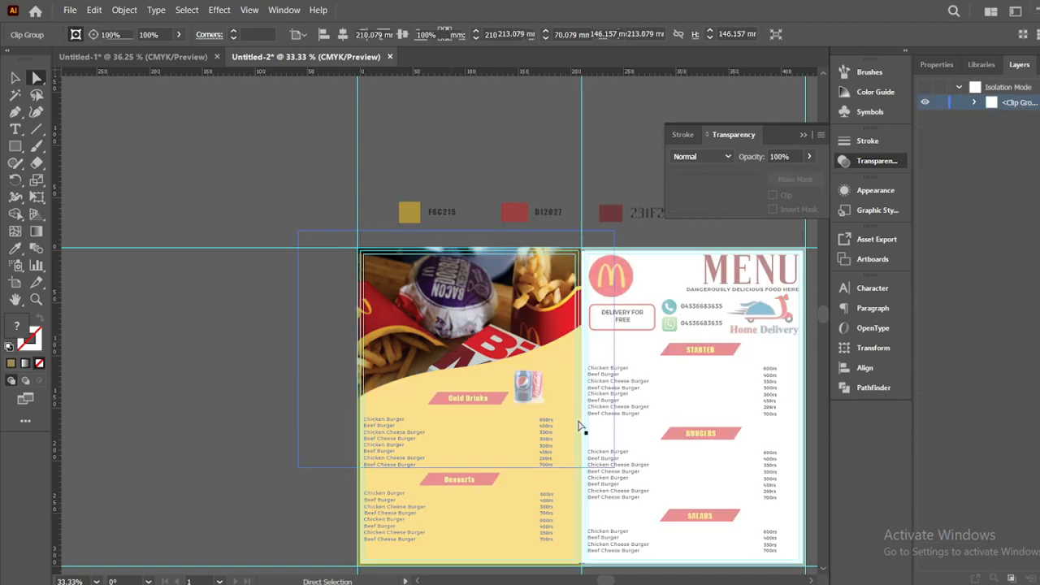
pyautogui.moveTo(612, 471); pyautogui.dragTo(299, 233)
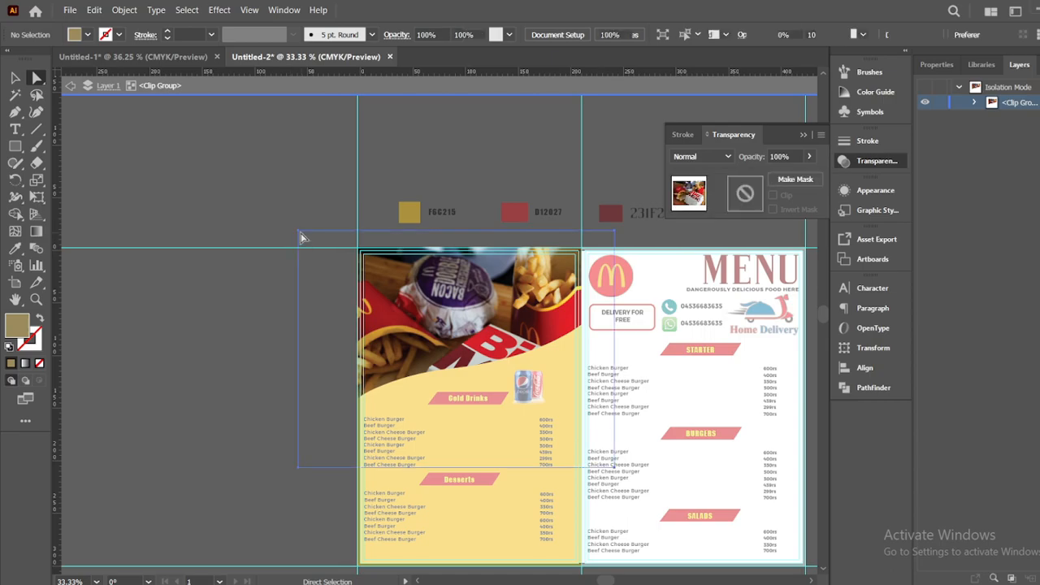
# Shrink and reposition the Big Mac photo within the wave mask, then exit isolation
pyautogui.click(14, 78)
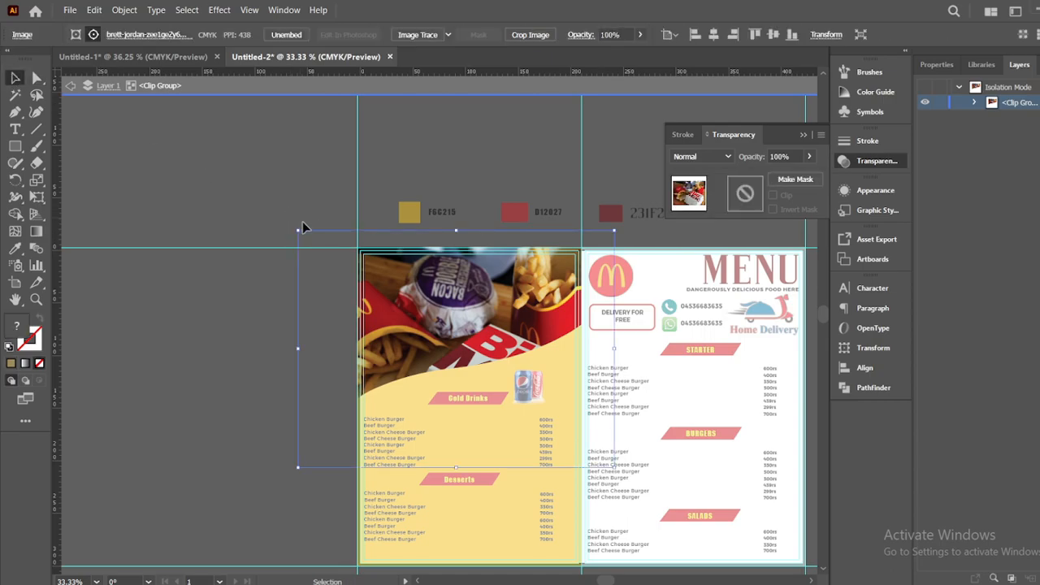
pyautogui.moveTo(302, 230); pyautogui.dragTo(316, 243)
pyautogui.moveTo(417, 297); pyautogui.dragTo(390, 317)
pyautogui.click(284, 317)
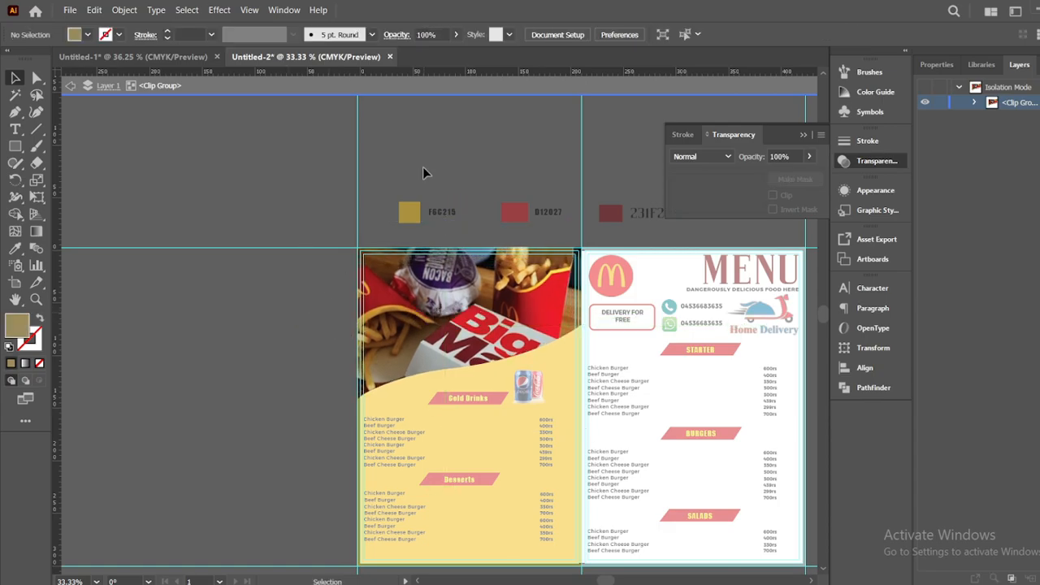
pyautogui.moveTo(499, 309); pyautogui.dragTo(510, 309)
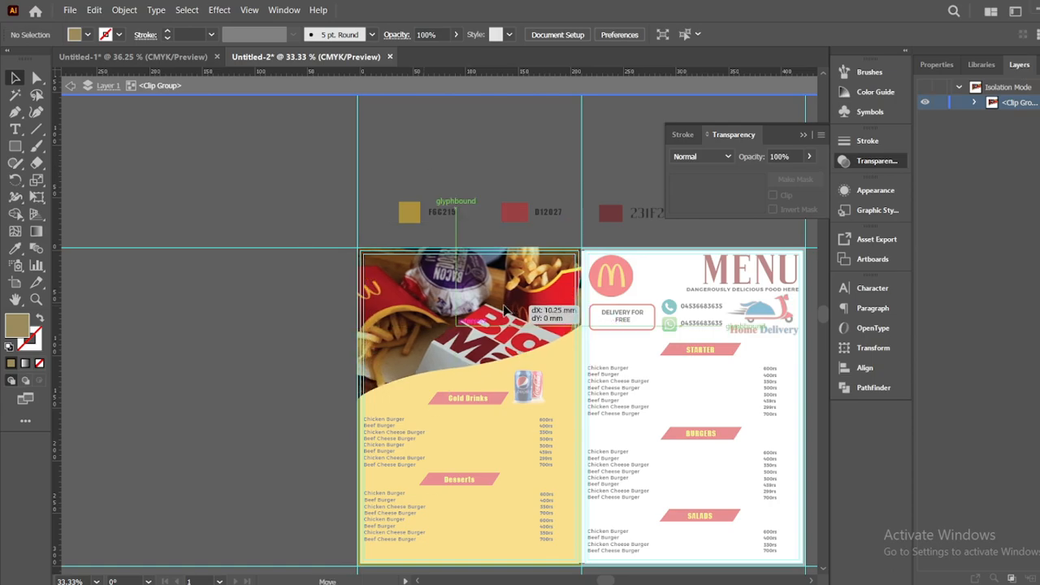
pyautogui.click(432, 82)
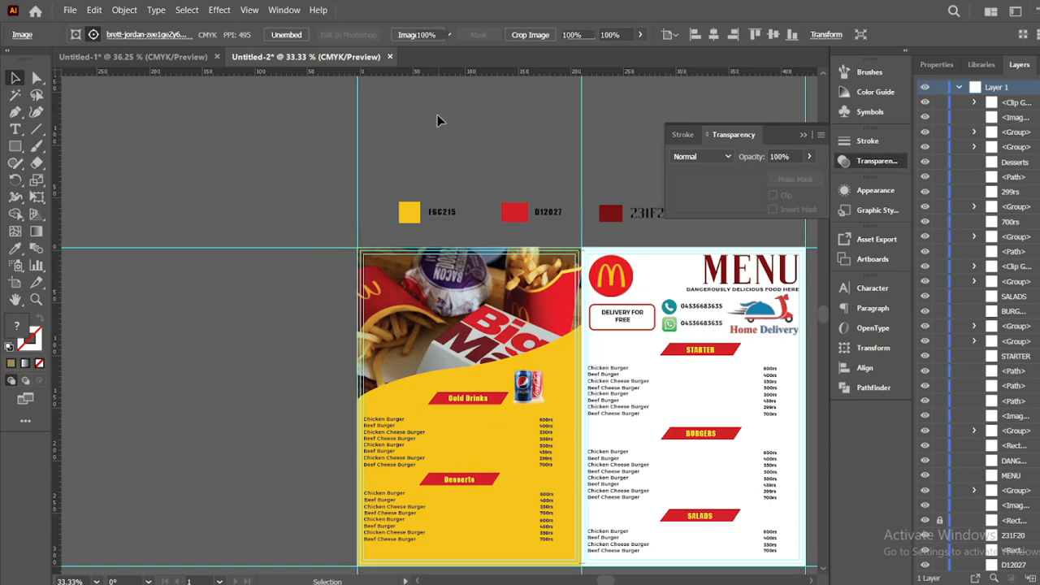
pyautogui.click(528, 236)
pyautogui.moveTo(624, 424); pyautogui.dragTo(516, 379)
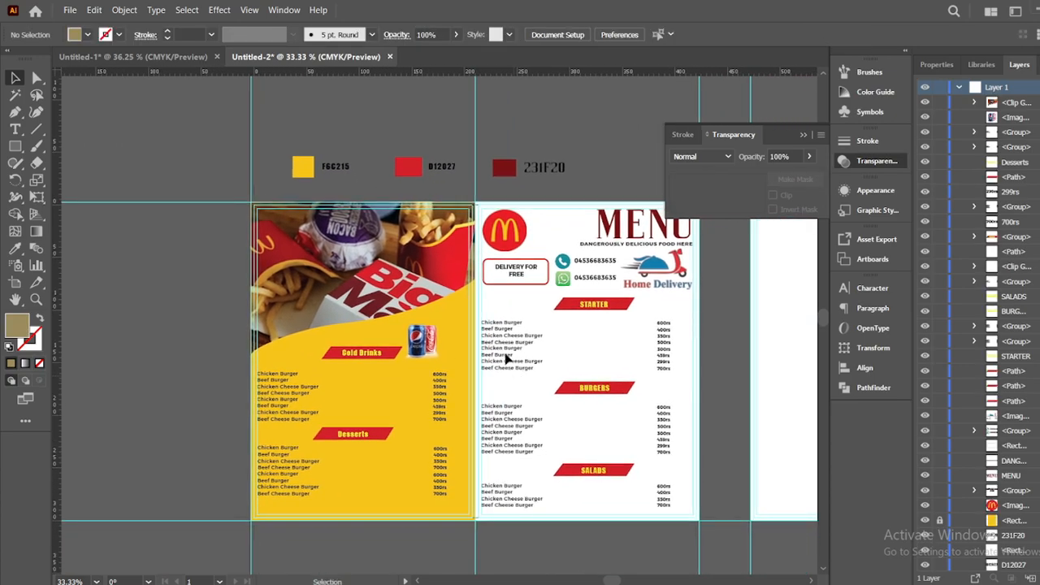